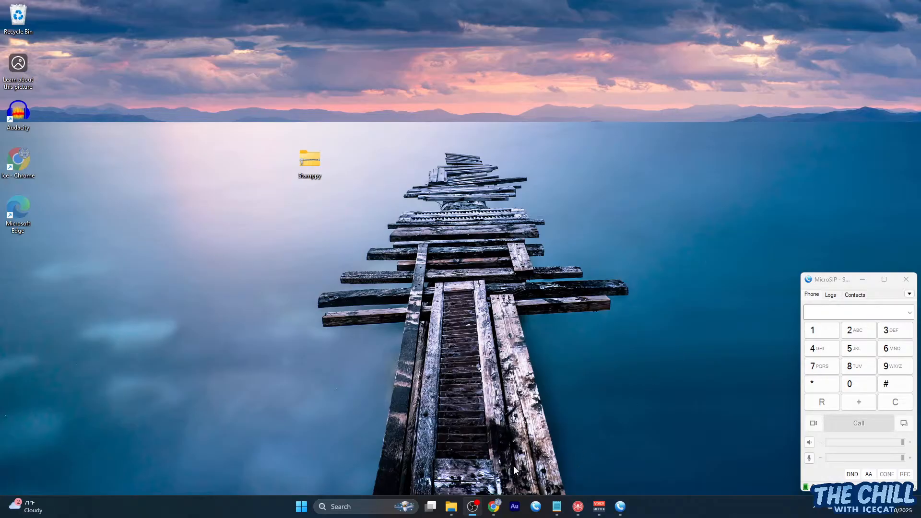
# Start the Prankcast broadcast in Rocket Broadcaster and minimize its window once it is on air
pyautogui.click(578, 507)
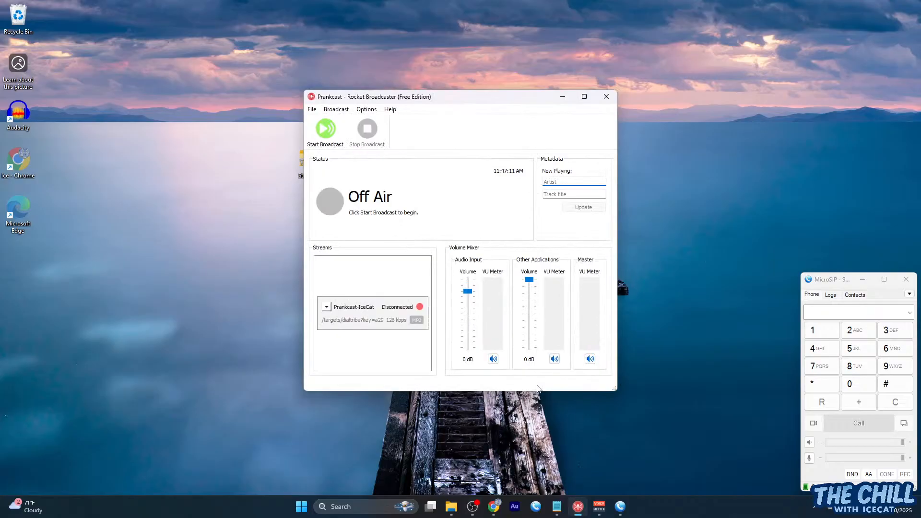
pyautogui.click(326, 131)
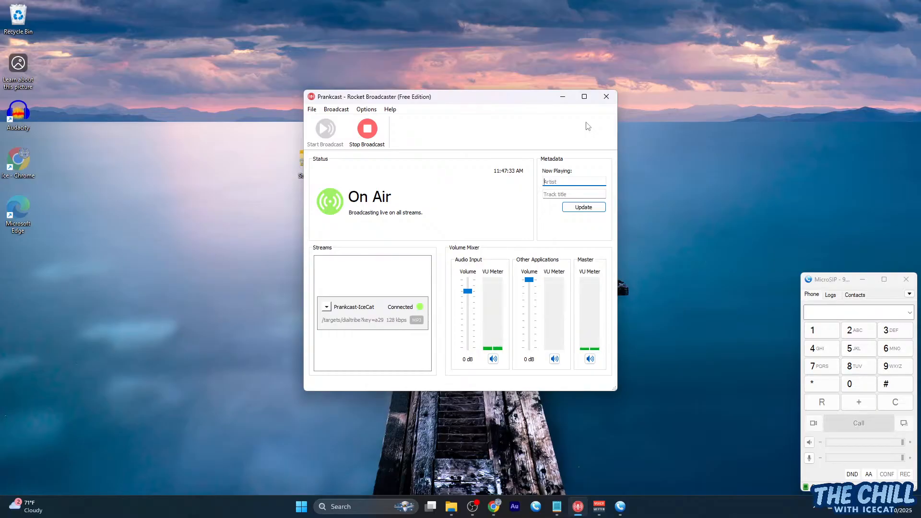
pyautogui.click(566, 97)
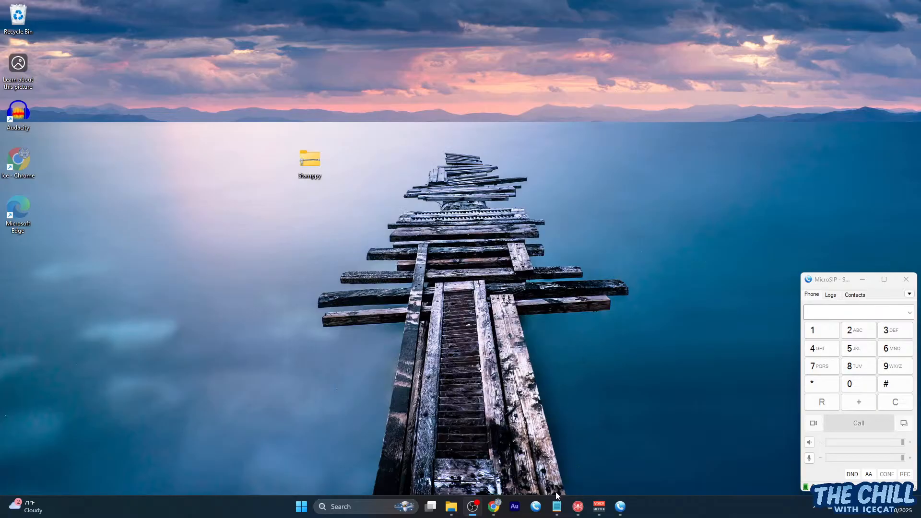
# Copy the kids pep talk phone number from the Notepad notes into the MicroSIP dialer
pyautogui.click(557, 508)
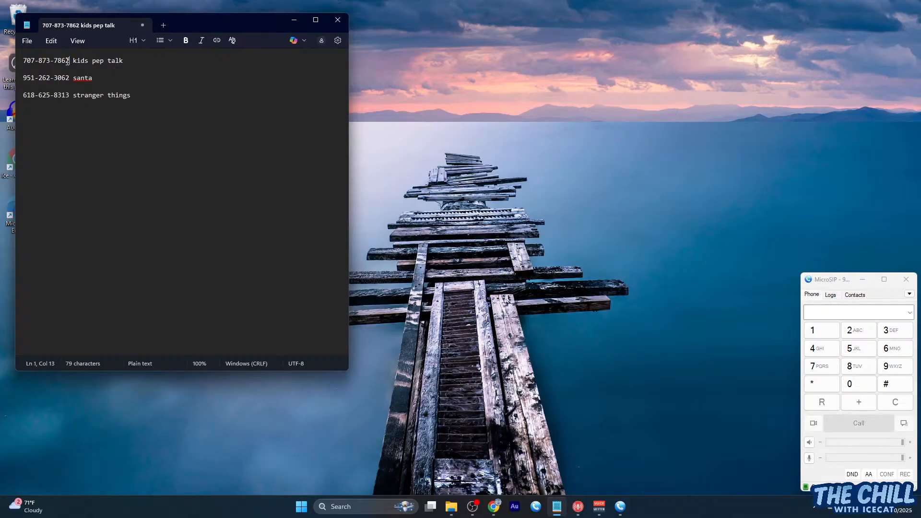
pyautogui.moveTo(70, 60); pyautogui.dragTo(21, 61)
pyautogui.hotkey('ctrl', 'c')
pyautogui.click(824, 313)
pyautogui.hotkey('ctrl', 'v')
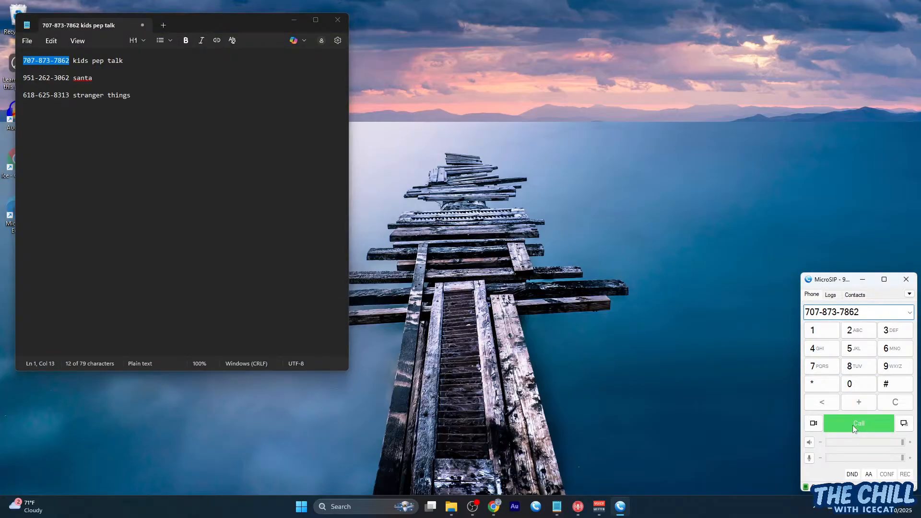
# Check the broadcast status in Rocket Broadcaster, then call the kids pep talk line, sending digit 1 before hanging up
pyautogui.click(578, 506)
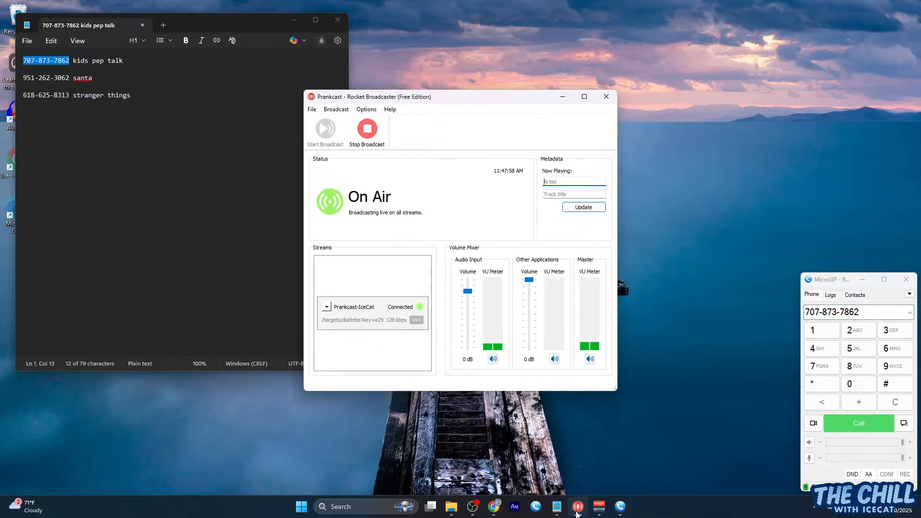
pyautogui.click(563, 97)
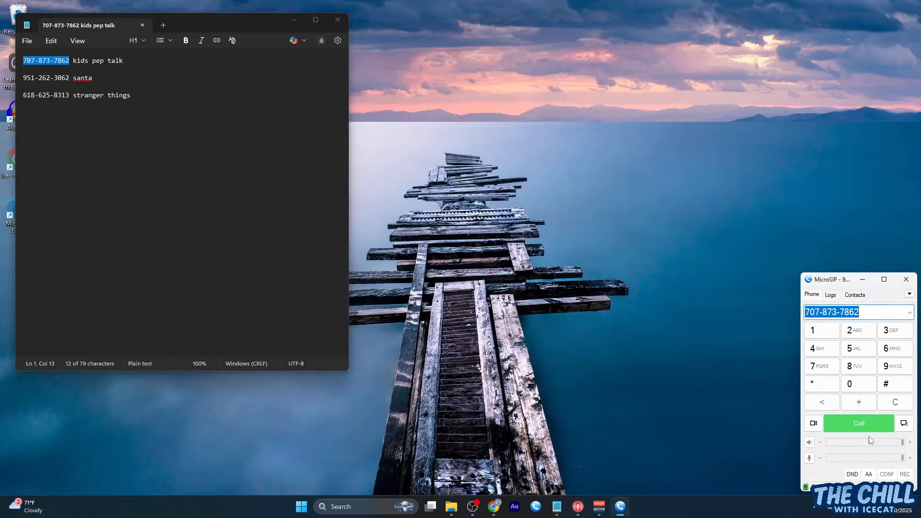
pyautogui.click(862, 425)
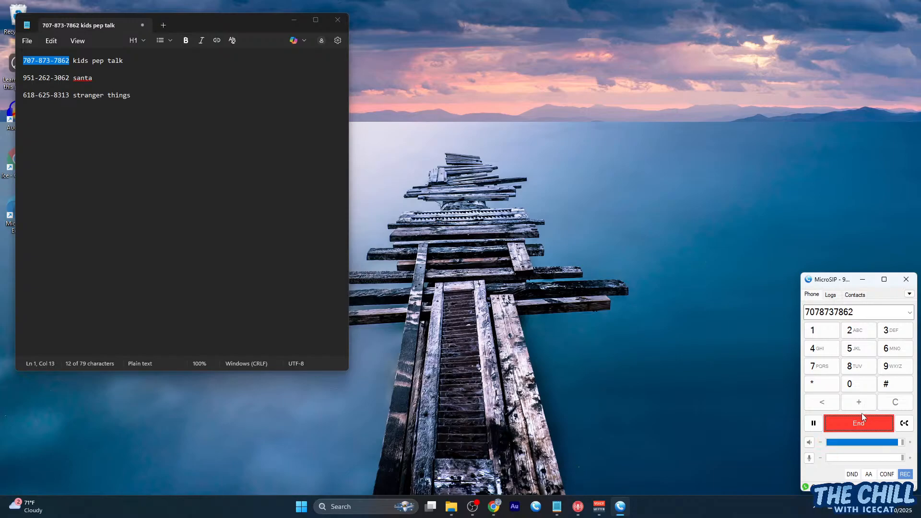
pyautogui.click(828, 338)
pyautogui.click(847, 426)
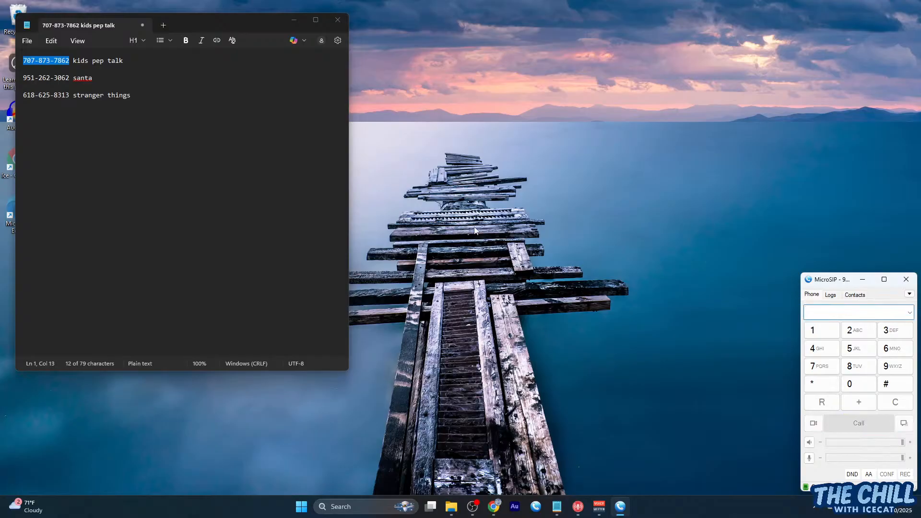
# Call the santa phone number from the Notepad notes in MicroSIP and hang up when finished
pyautogui.click(69, 80)
pyautogui.moveTo(69, 80); pyautogui.dragTo(15, 83)
pyautogui.hotkey('ctrl', 'c')
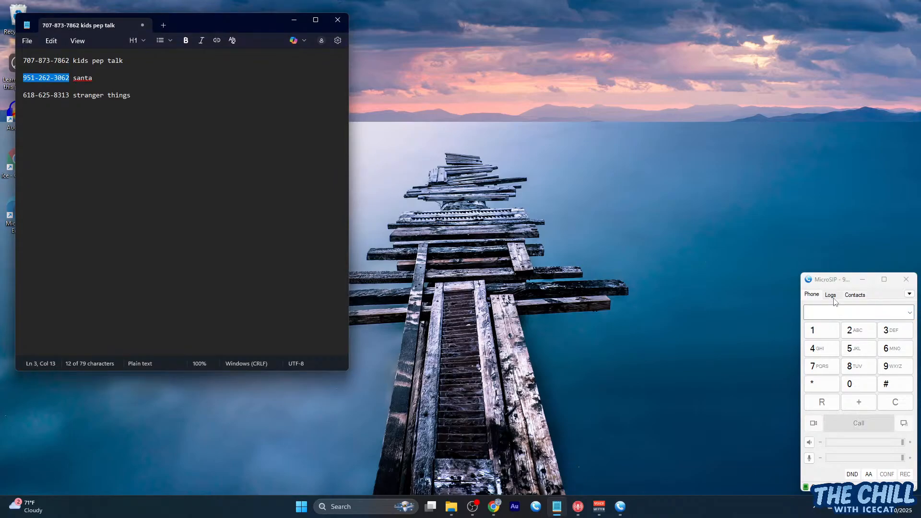
pyautogui.click(836, 311)
pyautogui.hotkey('ctrl', 'v')
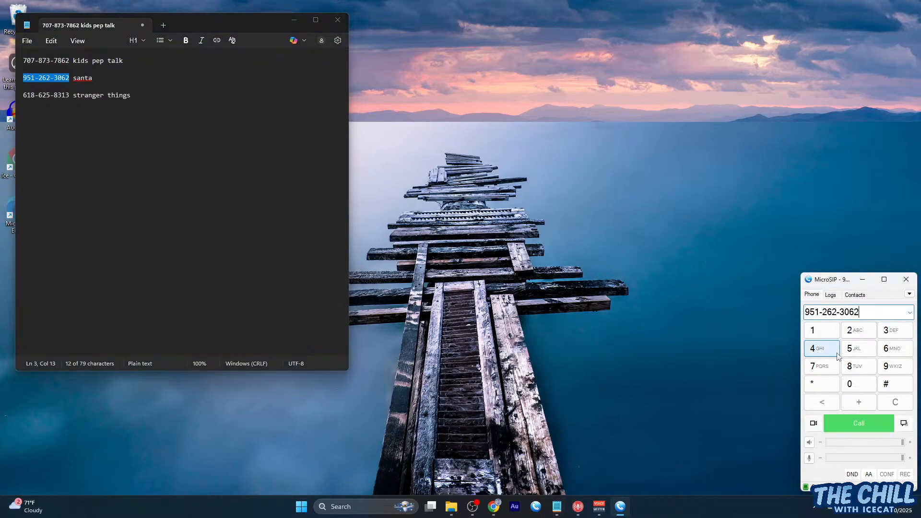
pyautogui.click(849, 424)
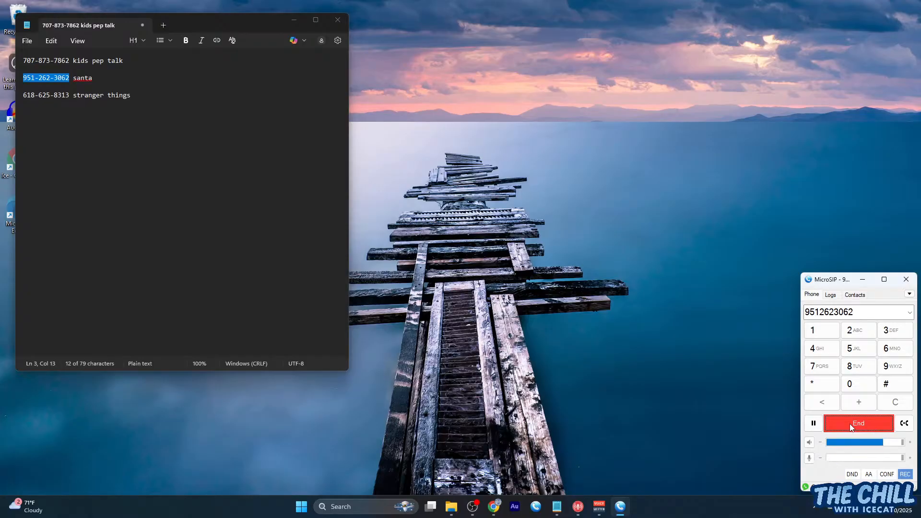
pyautogui.click(850, 425)
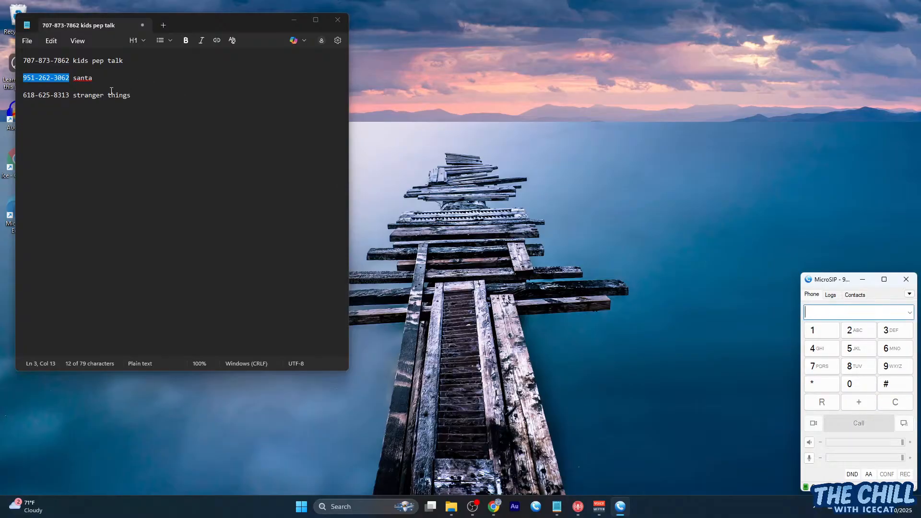
# Call the stranger things phone number from the Notepad notes in MicroSIP and hang up when finished
pyautogui.moveTo(71, 96); pyautogui.dragTo(14, 100)
pyautogui.hotkey('ctrl', 'c')
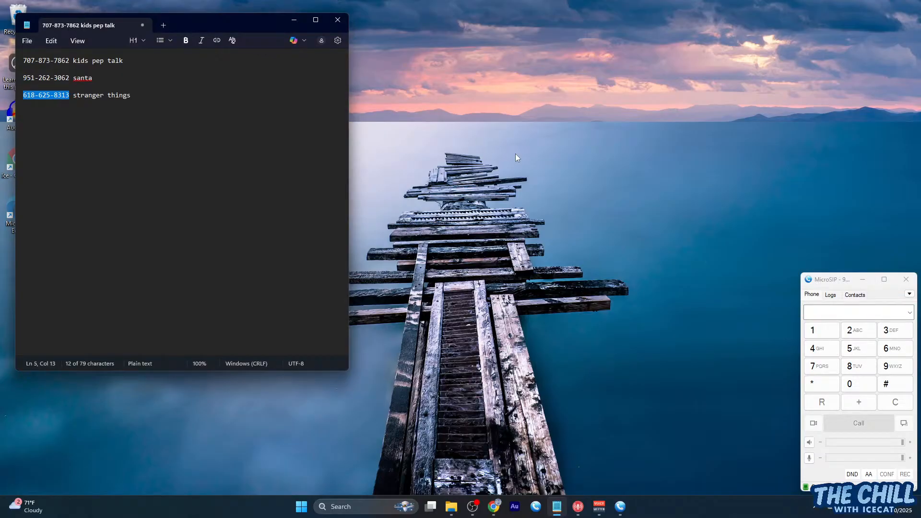
pyautogui.click(834, 311)
pyautogui.hotkey('ctrl', 'v')
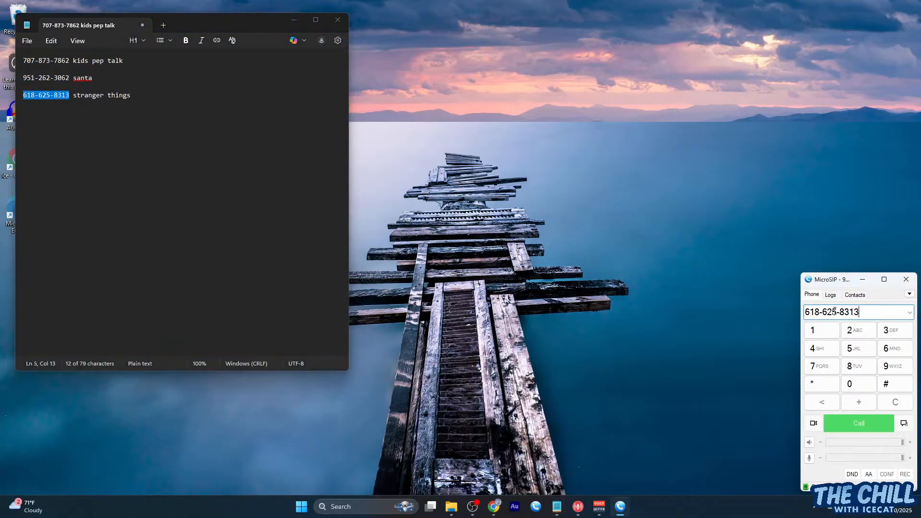
pyautogui.click(851, 425)
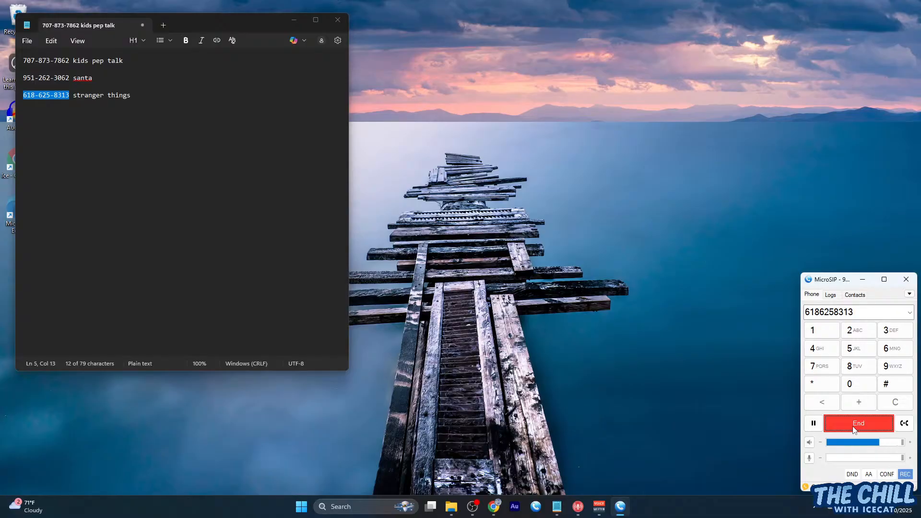
pyautogui.click(853, 427)
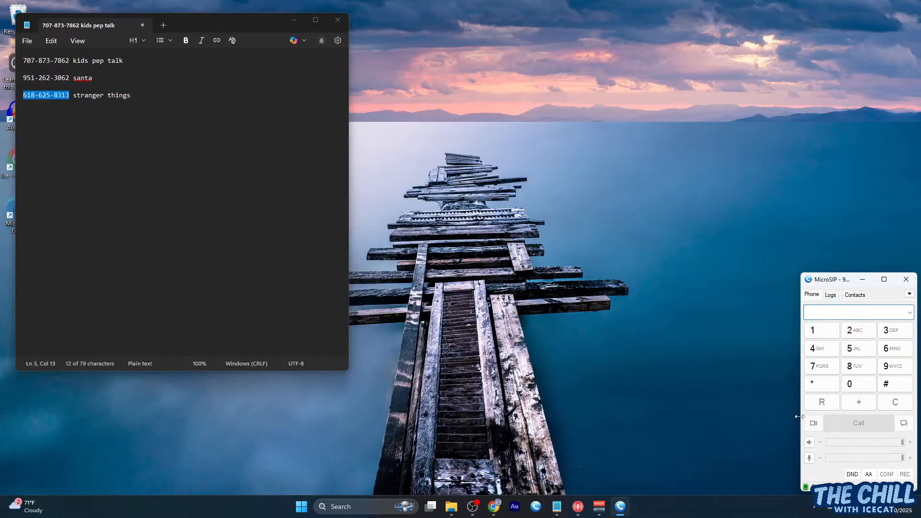
# Show the MicroSIP call logs and widen the window to examine the time and duration of each call
pyautogui.click(831, 296)
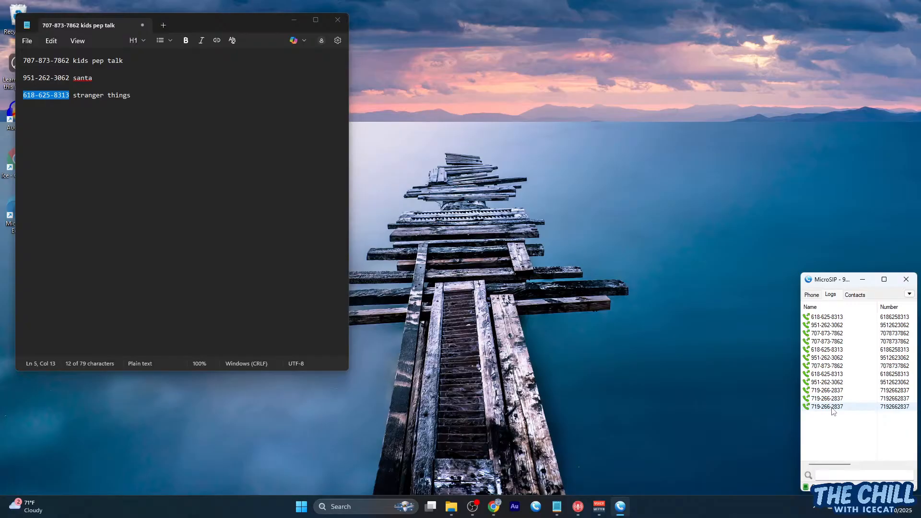
pyautogui.moveTo(798, 385); pyautogui.dragTo(685, 386)
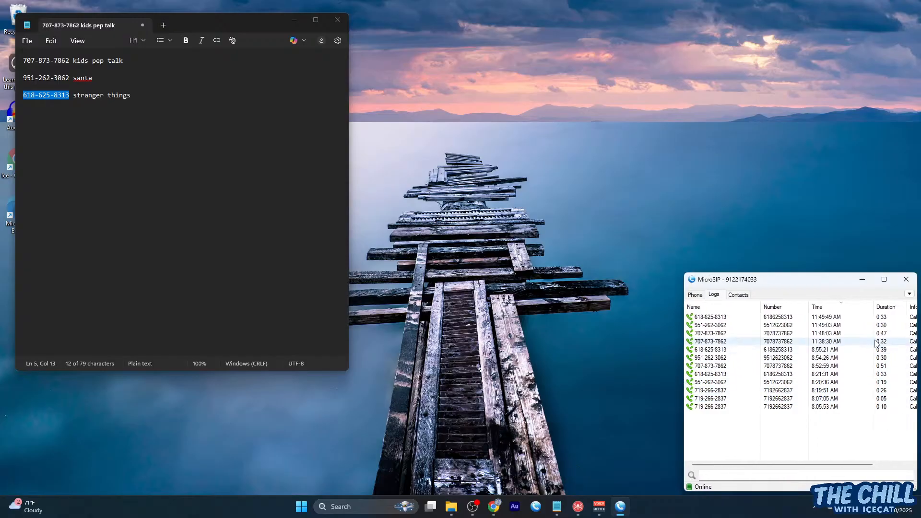
pyautogui.moveTo(681, 347); pyautogui.dragTo(730, 340)
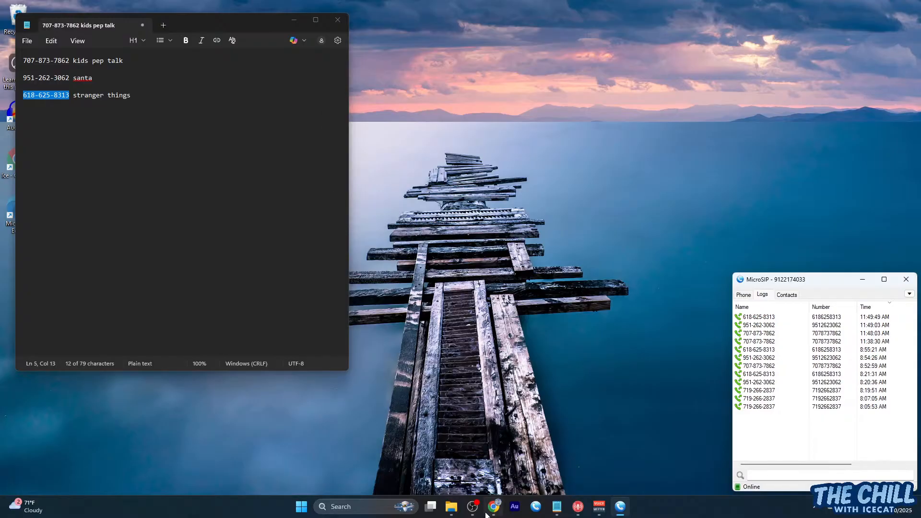
# Stop the live broadcast in Rocket Broadcaster and minimize its window
pyautogui.click(579, 507)
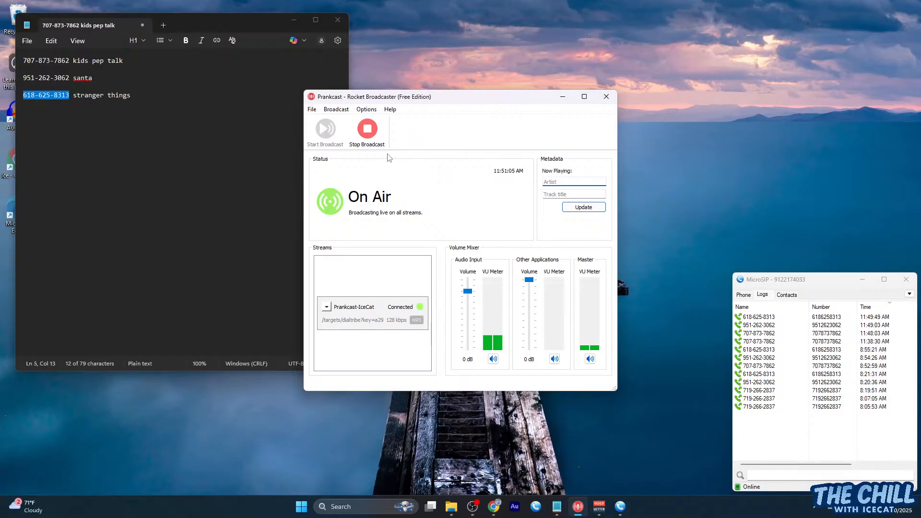
pyautogui.click(370, 135)
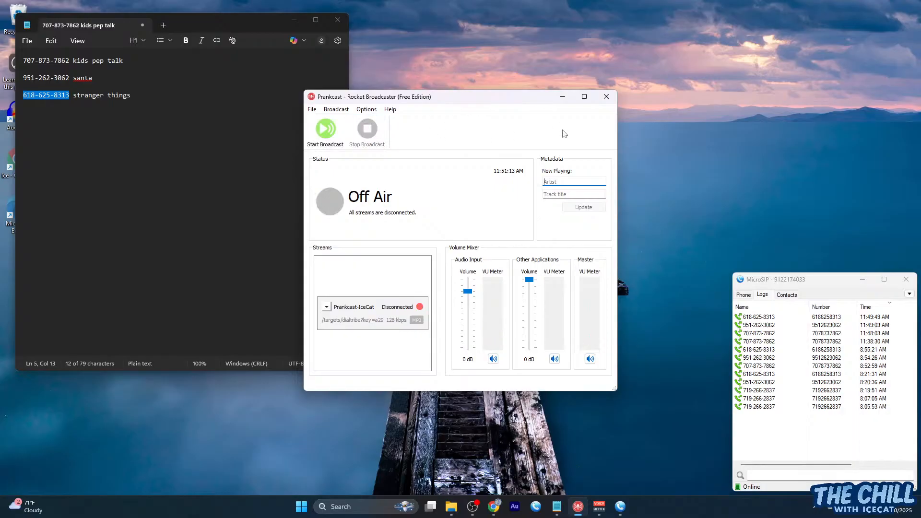
pyautogui.click(563, 98)
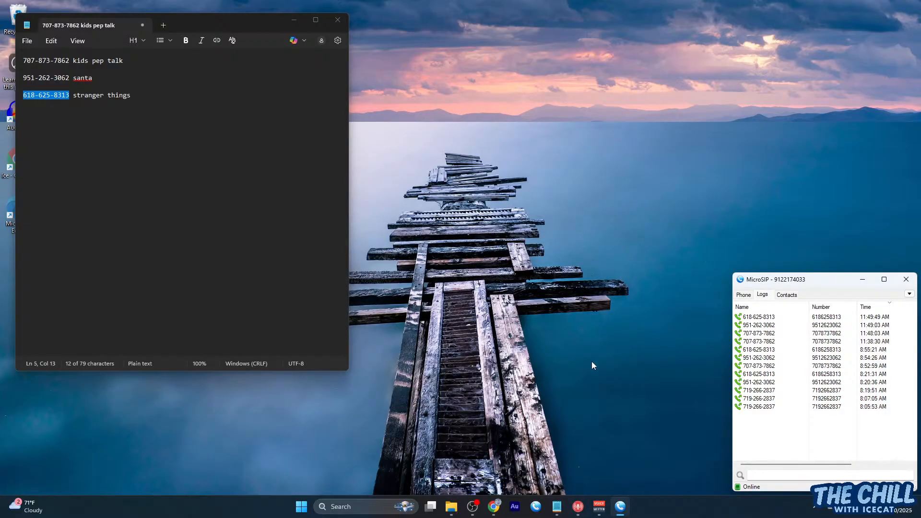
# Switch to the Prankcast page in Chrome and download the audio file of the newest draft, The Chill - Episode
pyautogui.click(495, 509)
pyautogui.moveTo(598, 498)
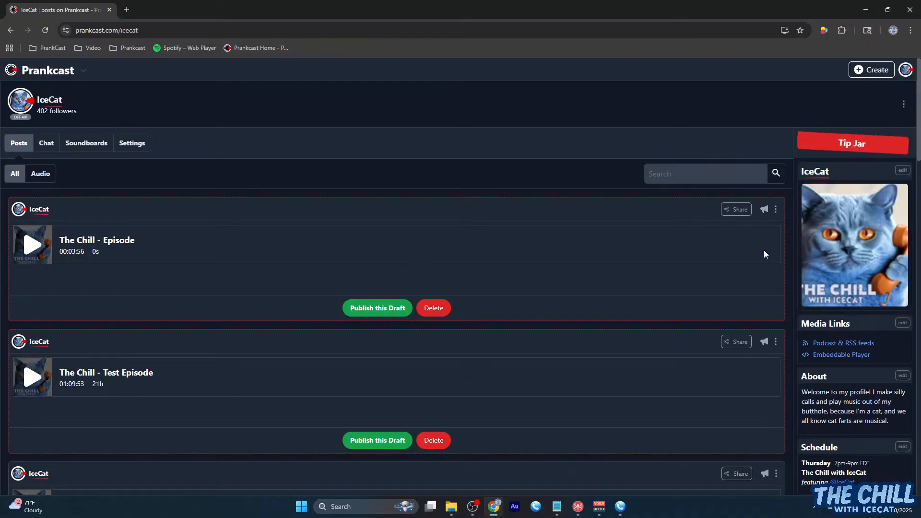
pyautogui.click(776, 210)
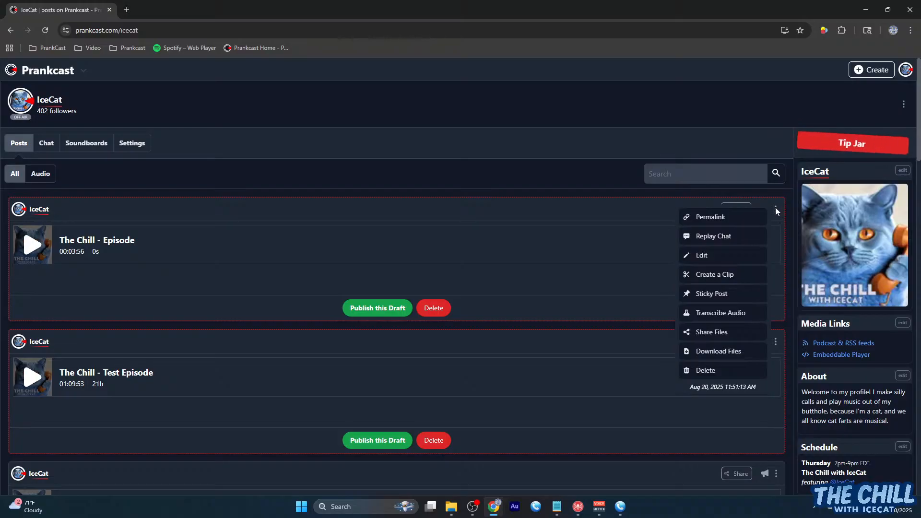
pyautogui.click(725, 351)
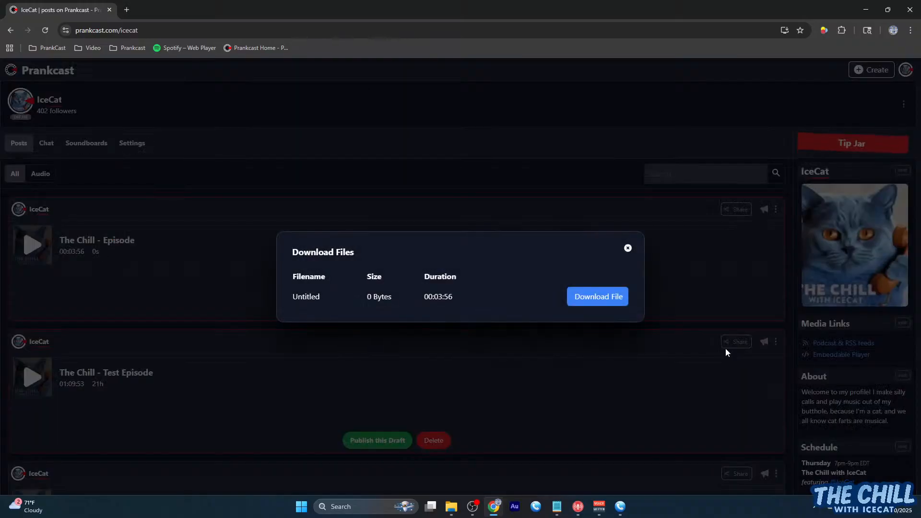
pyautogui.click(596, 297)
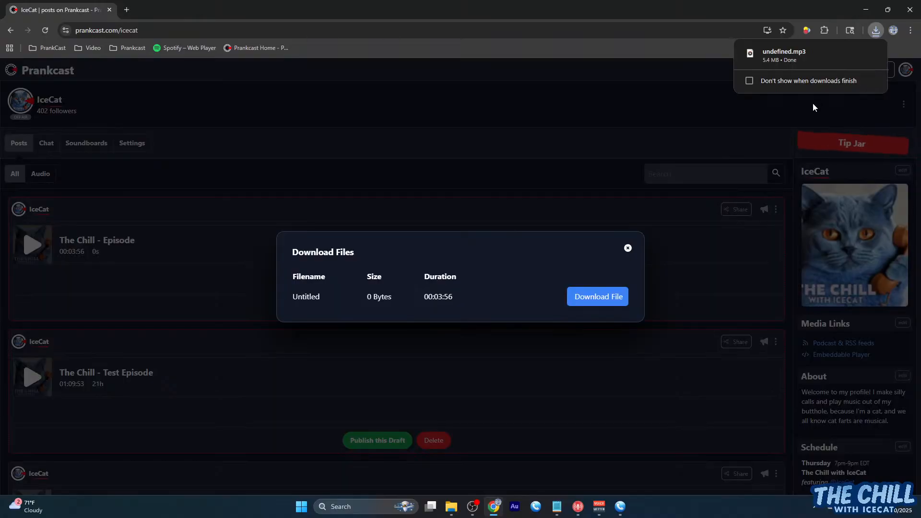
pyautogui.click(628, 248)
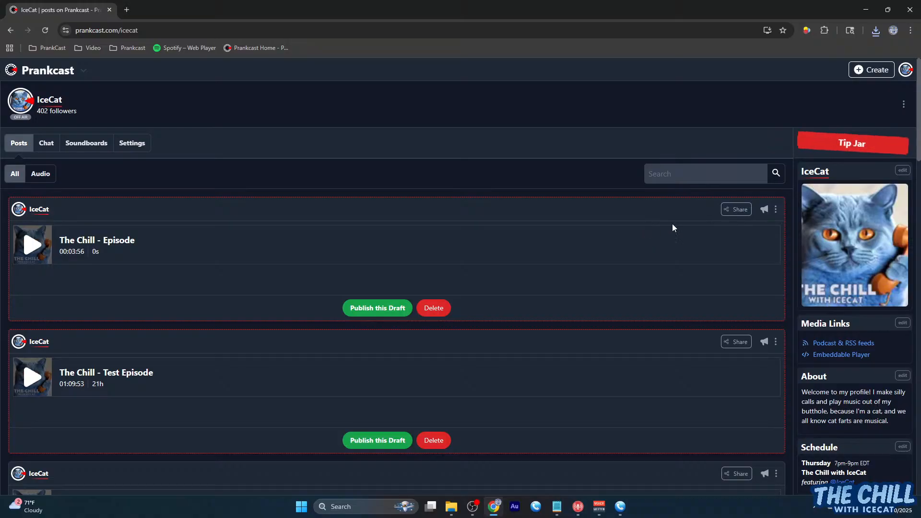
# Open the plays statistics of The Chill - Episode and copy the Broadcast Started and Broadcast Ended lines
pyautogui.click(764, 213)
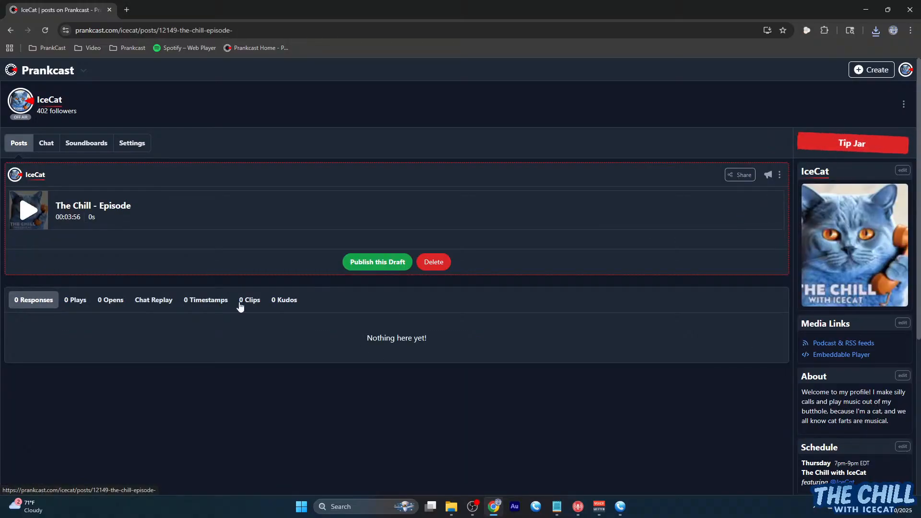
pyautogui.click(75, 301)
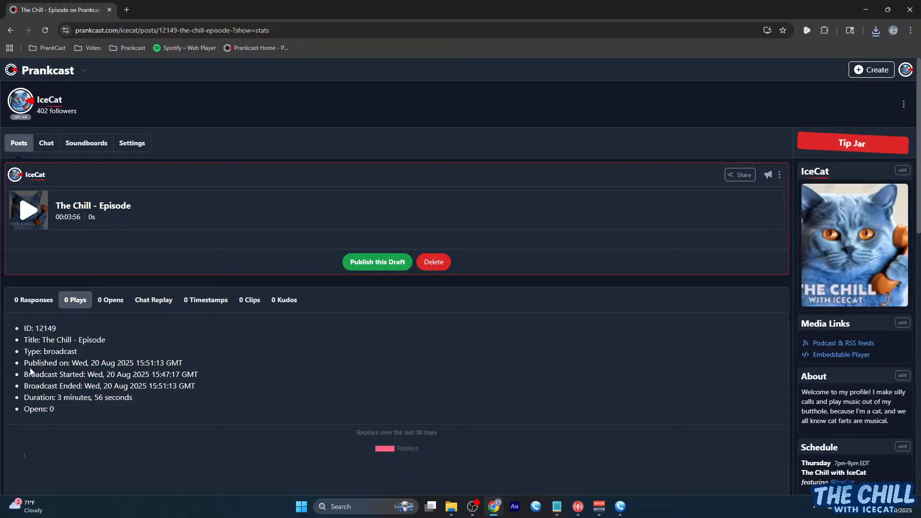
pyautogui.moveTo(23, 377); pyautogui.dragTo(194, 375)
pyautogui.moveTo(196, 375); pyautogui.dragTo(196, 387)
pyautogui.hotkey('ctrl', 'c')
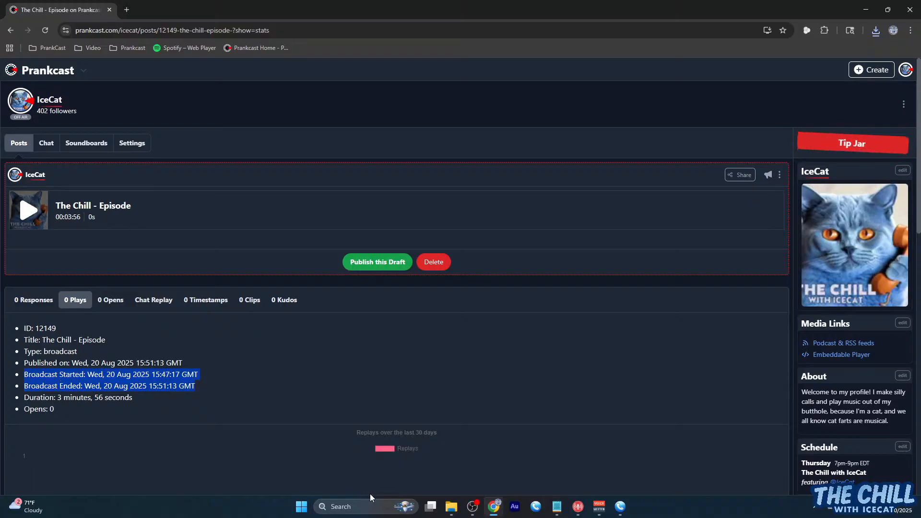
# Paste the broadcast start and end times below the phone numbers in Notepad, then return to the Prankcast page
pyautogui.click(557, 507)
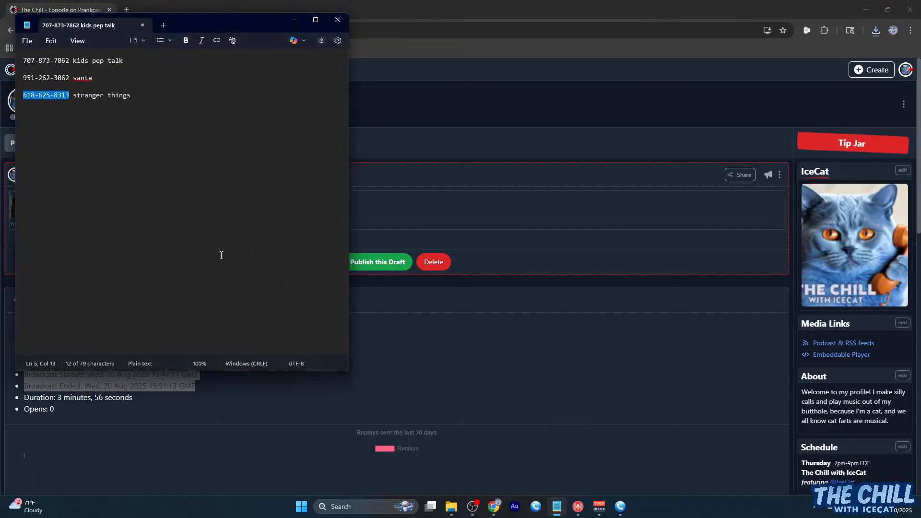
pyautogui.click(212, 187)
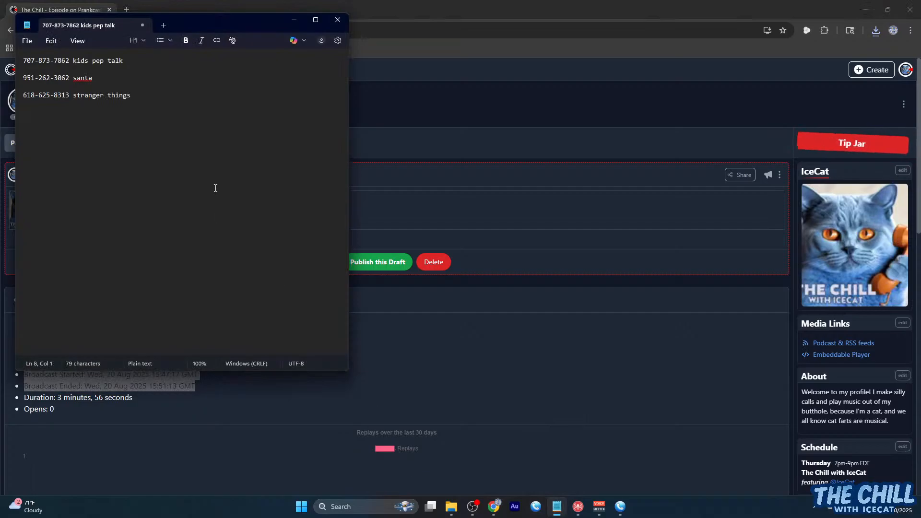
pyautogui.hotkey('ctrl', 'v')
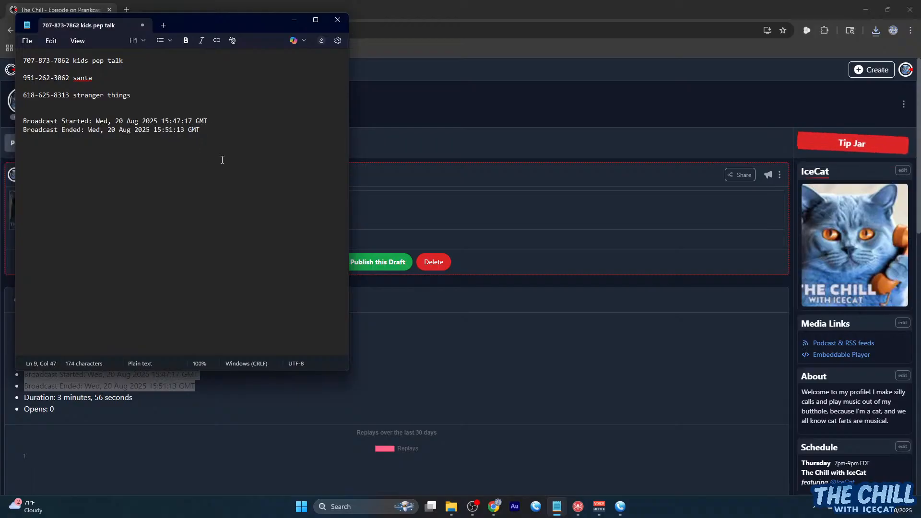
pyautogui.click(444, 319)
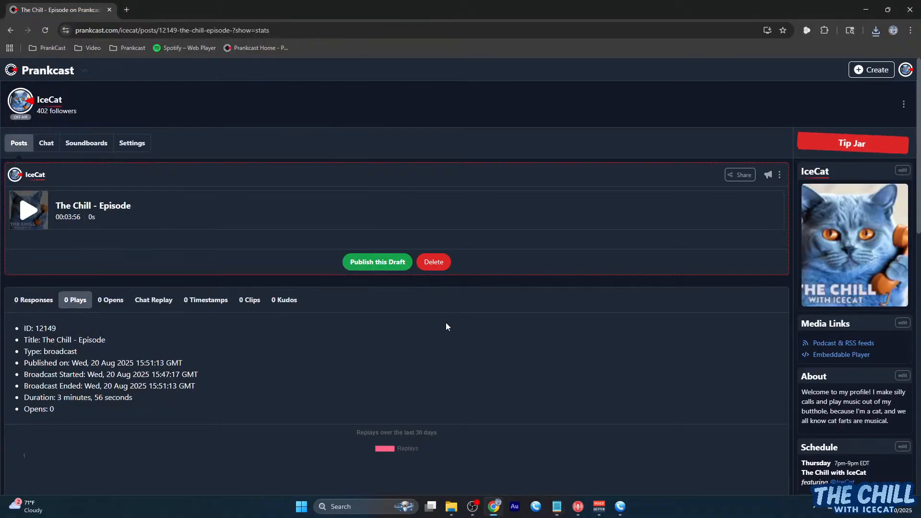
# Minimize Chrome, shift the Notepad window aside, and move the downloaded MP3 file undefined from the Downloads folder to the desktop
pyautogui.click(866, 11)
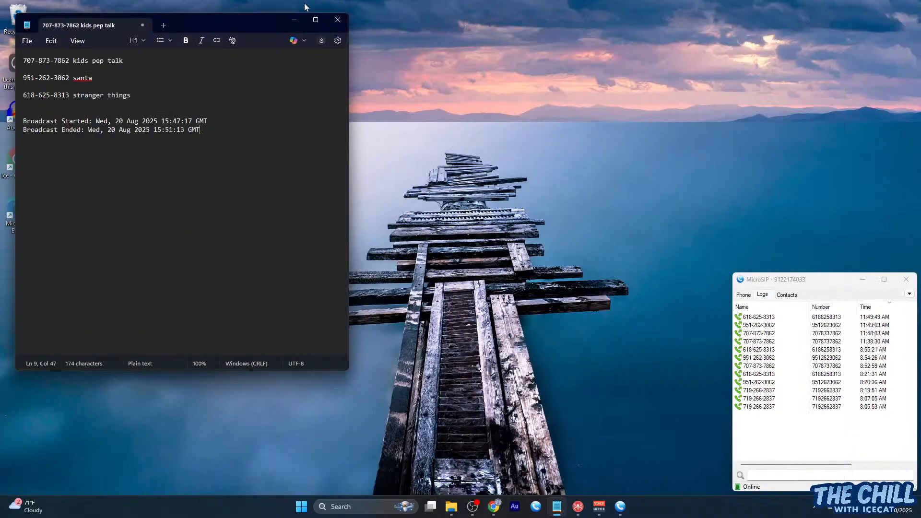
pyautogui.moveTo(273, 22); pyautogui.dragTo(817, 29)
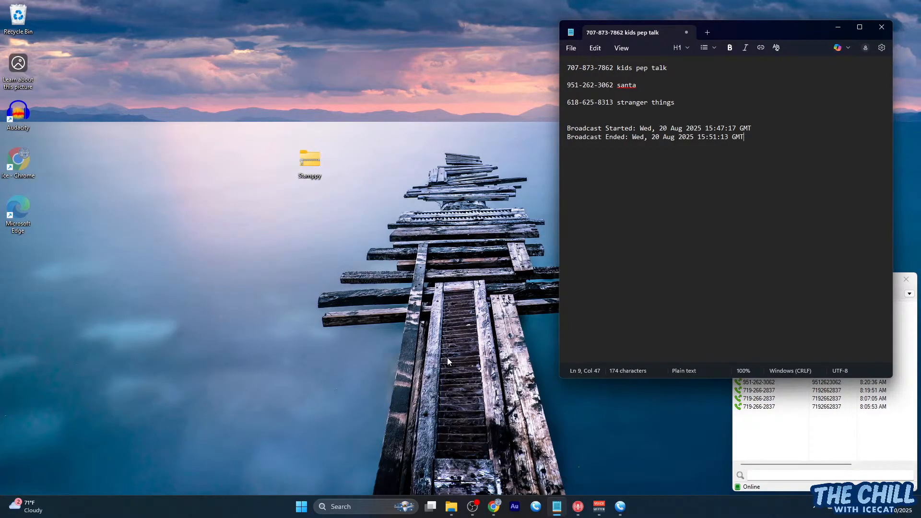
pyautogui.click(451, 507)
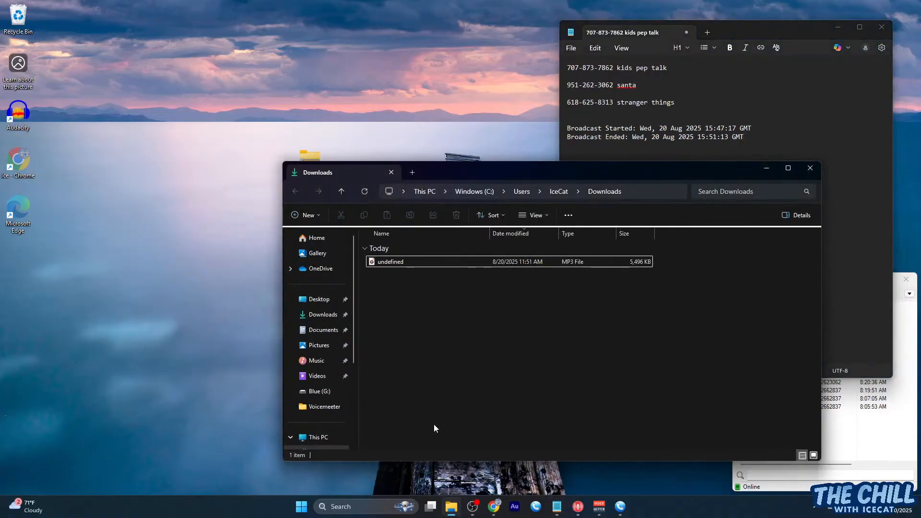
pyautogui.click(410, 262)
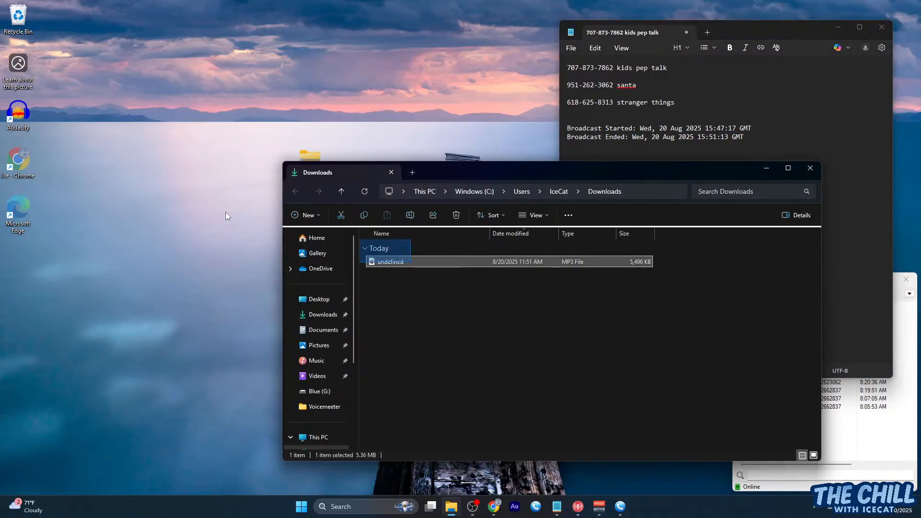
pyautogui.moveTo(447, 261); pyautogui.dragTo(229, 183)
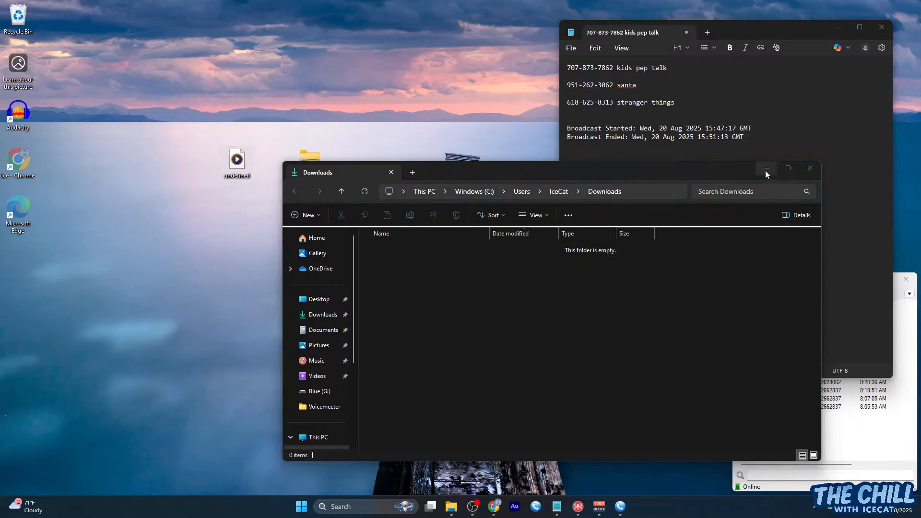
pyautogui.click(766, 170)
# Rename the undefined audio file on the desktop to Test Show For Stamppy and place it beside the Stamppy archive
pyautogui.click(236, 178)
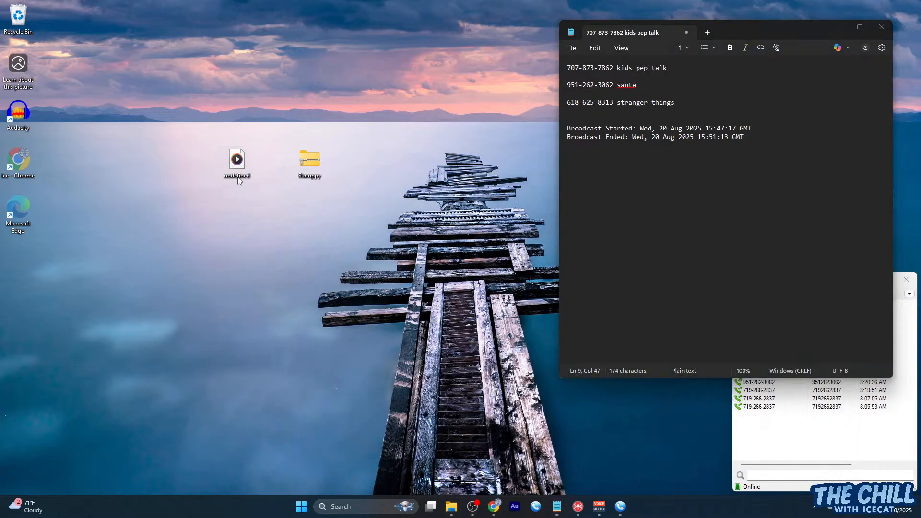
pyautogui.click(242, 176)
pyautogui.write('Test Show For Stamppy')
pyautogui.press('Return')
pyautogui.moveTo(246, 172); pyautogui.dragTo(272, 173)
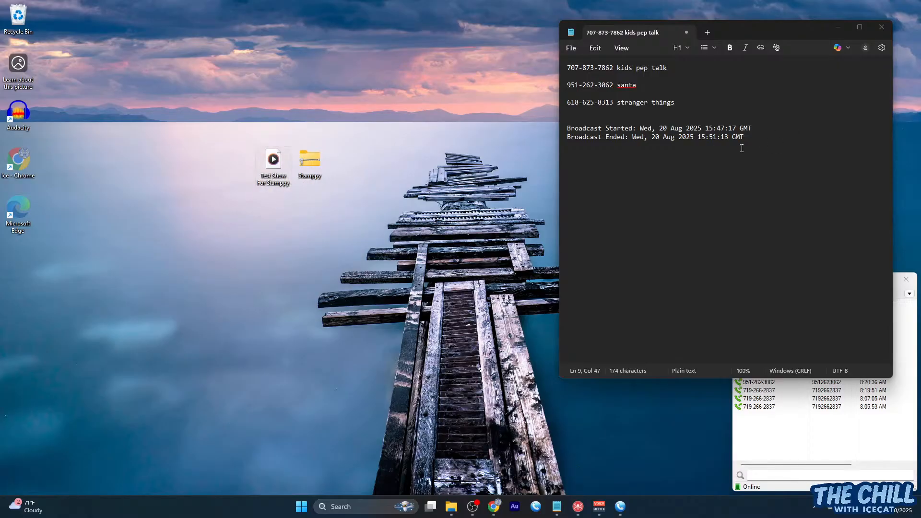
# Minimize Notepad and extract the Stamppy archive on the desktop into its own Stamppy folder with 7-Zip
pyautogui.moveTo(747, 144); pyautogui.dragTo(722, 139)
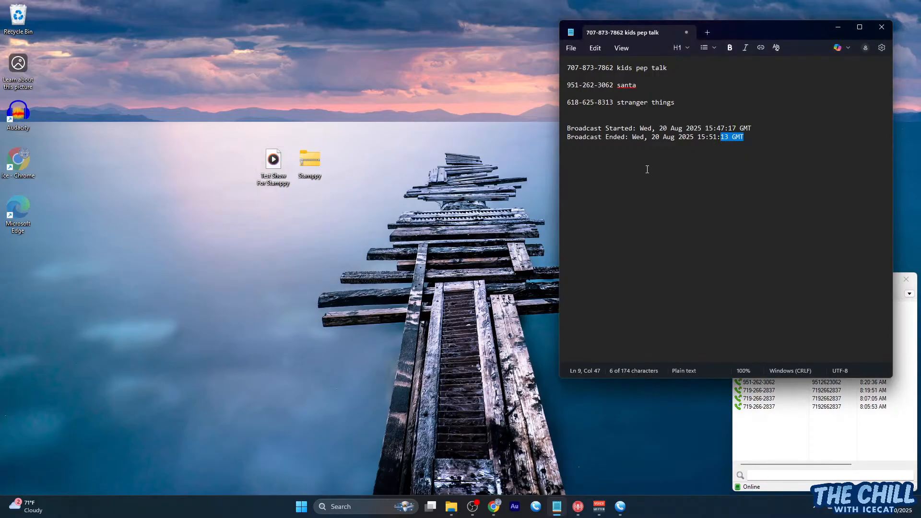
pyautogui.click(840, 30)
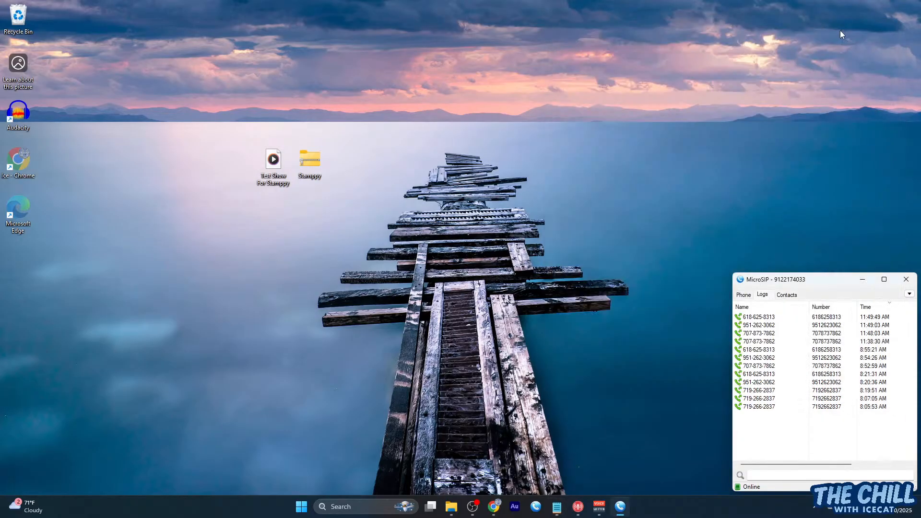
pyautogui.rightClick(313, 167)
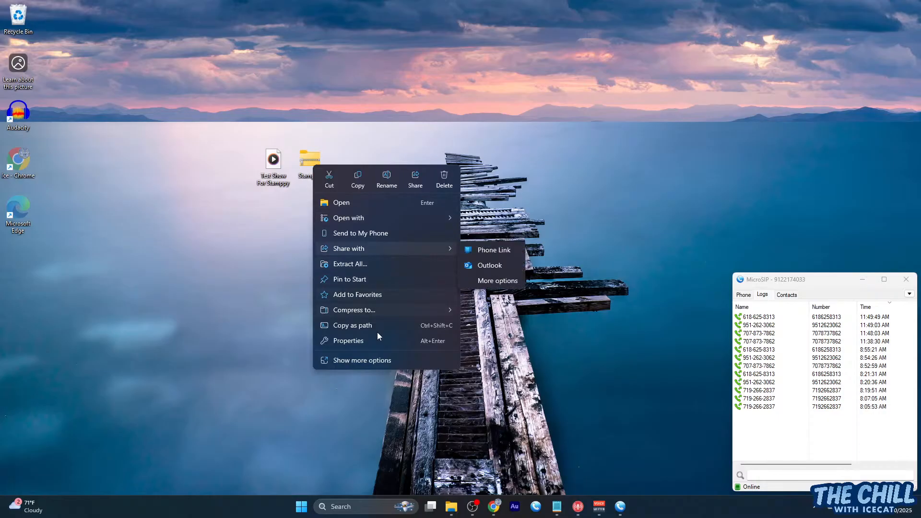
pyautogui.click(374, 363)
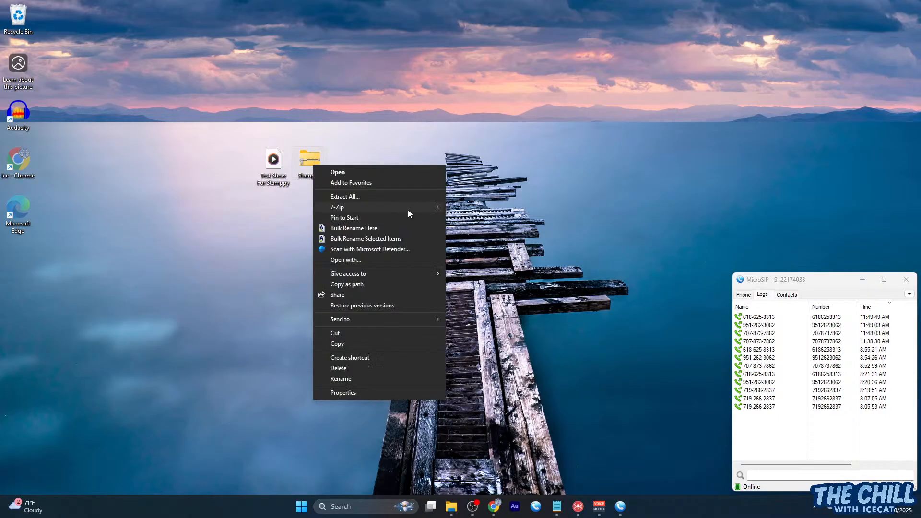
pyautogui.moveTo(409, 209)
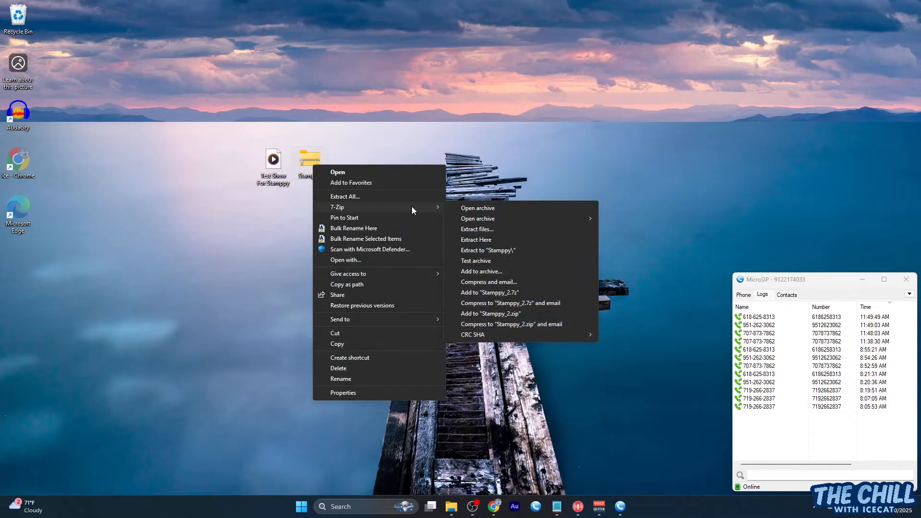
pyautogui.click(477, 251)
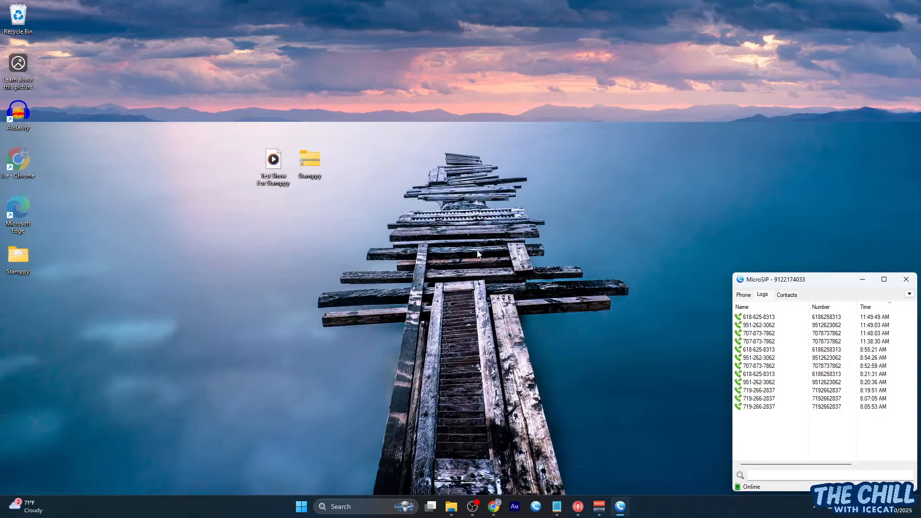
# Move the Stamppy archive out of the way and place the extracted Stamppy folder near the Test Show For Stamppy file
pyautogui.rightClick(309, 168)
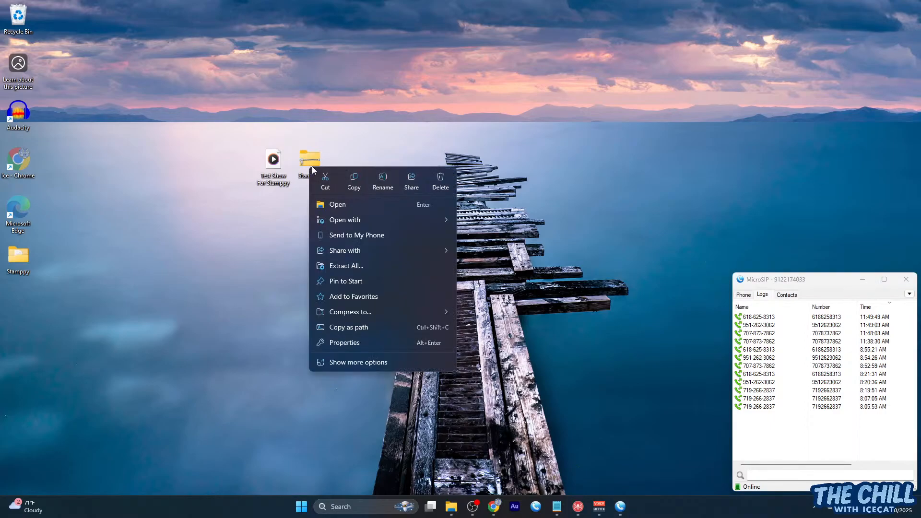
pyautogui.click(261, 256)
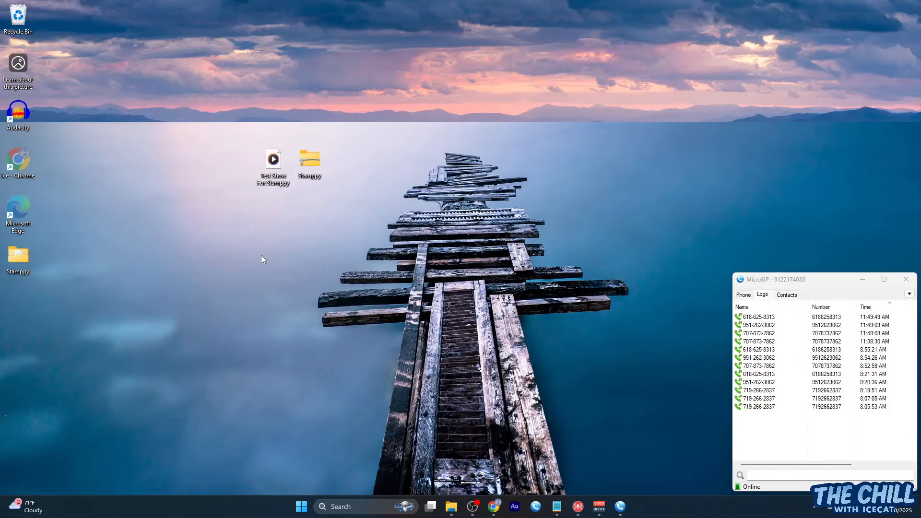
pyautogui.moveTo(309, 164); pyautogui.dragTo(308, 362)
pyautogui.moveTo(39, 459); pyautogui.dragTo(40, 458)
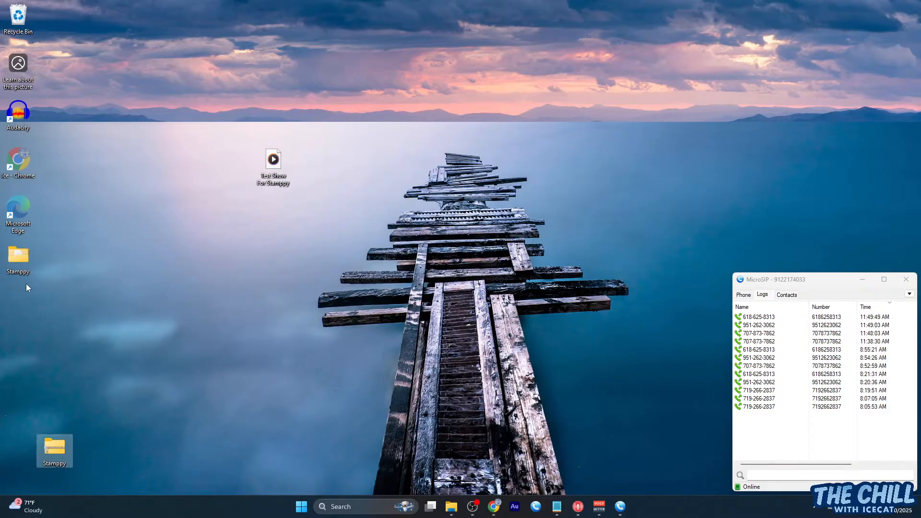
pyautogui.moveTo(17, 270); pyautogui.dragTo(342, 176)
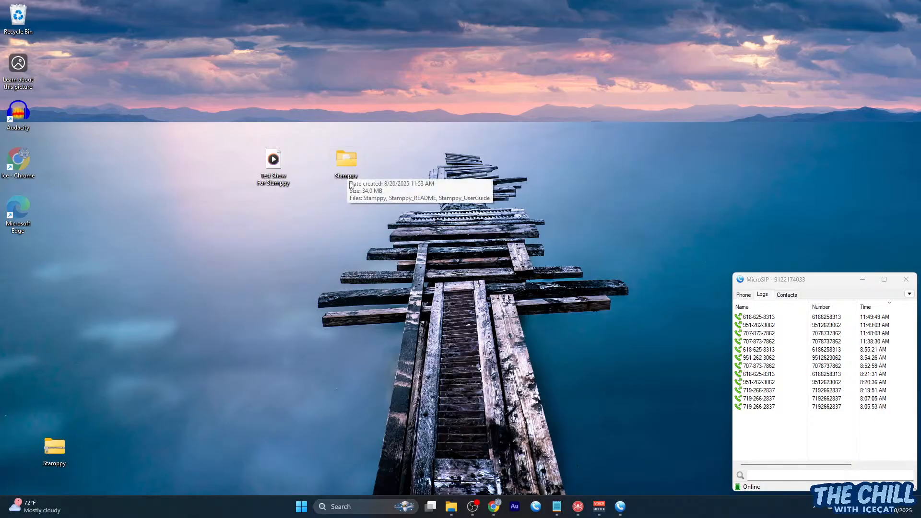
# Launch the Stamppy application from the extracted folder and minimize the folder window
pyautogui.doubleClick(346, 174)
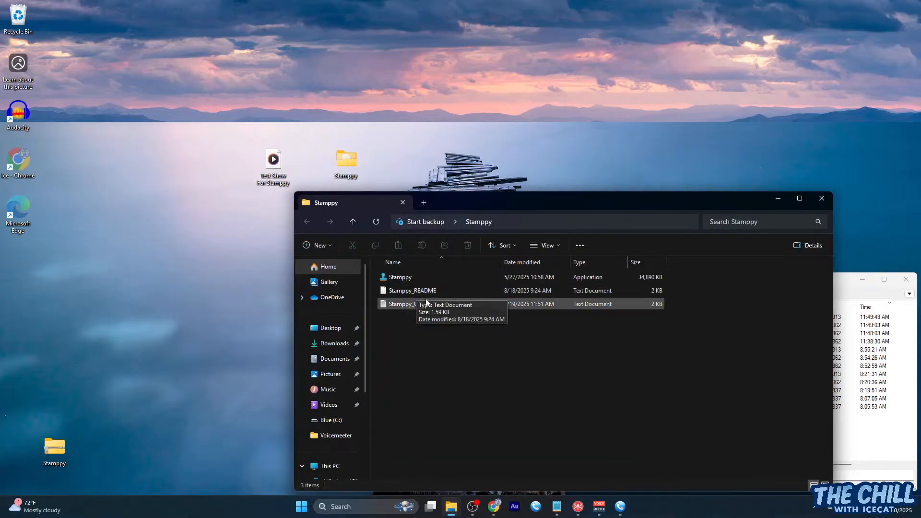
pyautogui.doubleClick(407, 281)
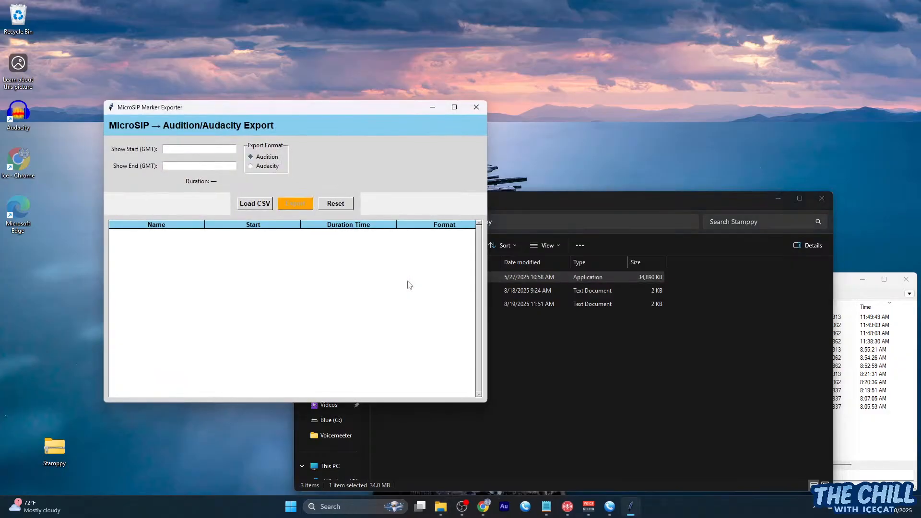
pyautogui.click(772, 200)
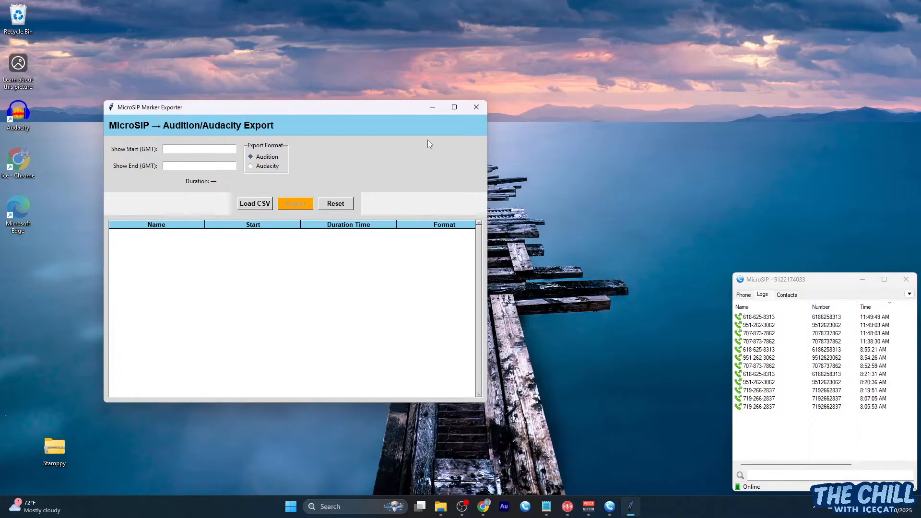
# Export all entries of the MicroSIP call log to the desktop as a CSV file named Call Log For Stamppy
pyautogui.click(745, 294)
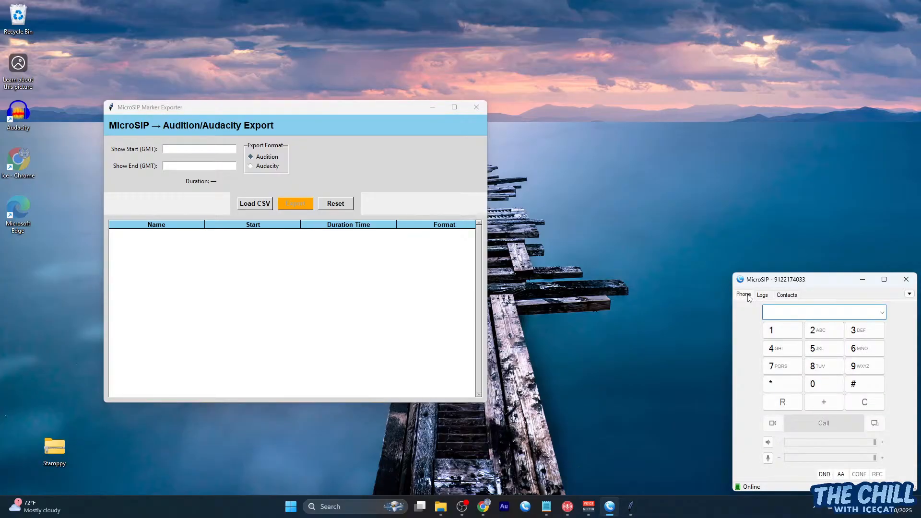
pyautogui.click(761, 297)
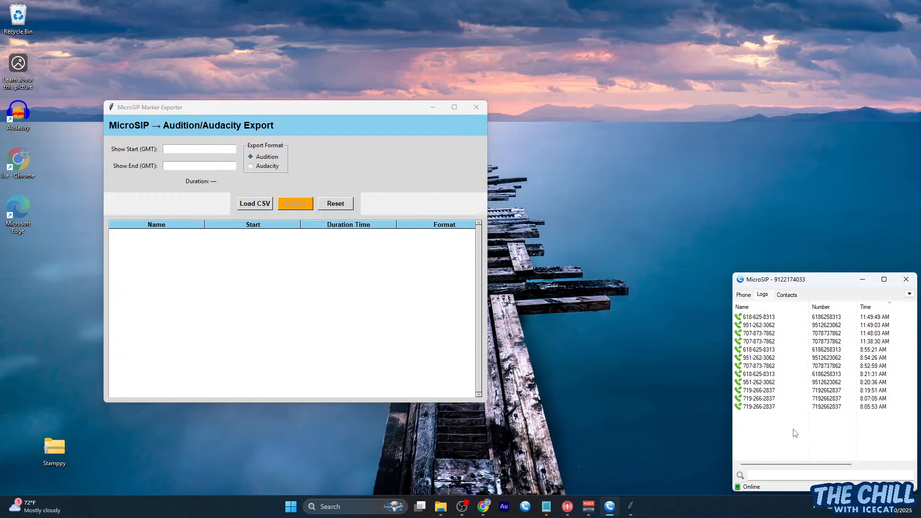
pyautogui.moveTo(793, 428); pyautogui.dragTo(749, 314)
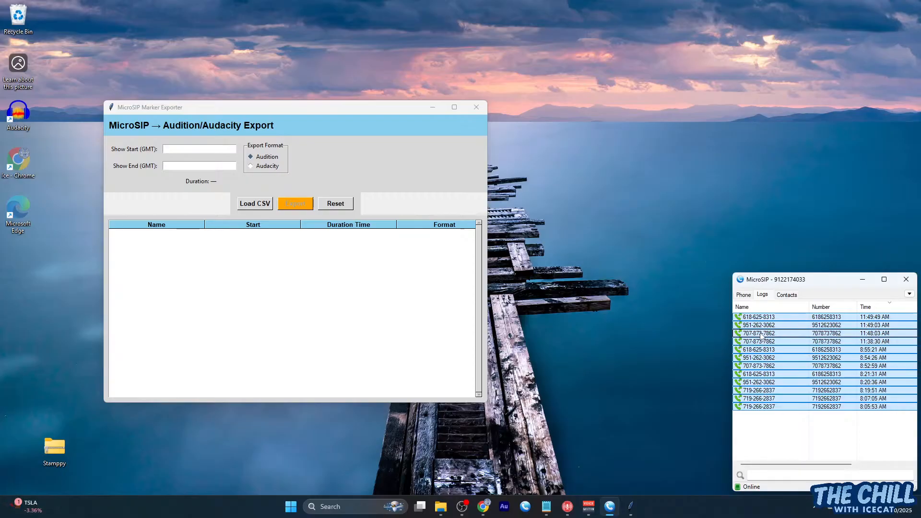
pyautogui.rightClick(778, 357)
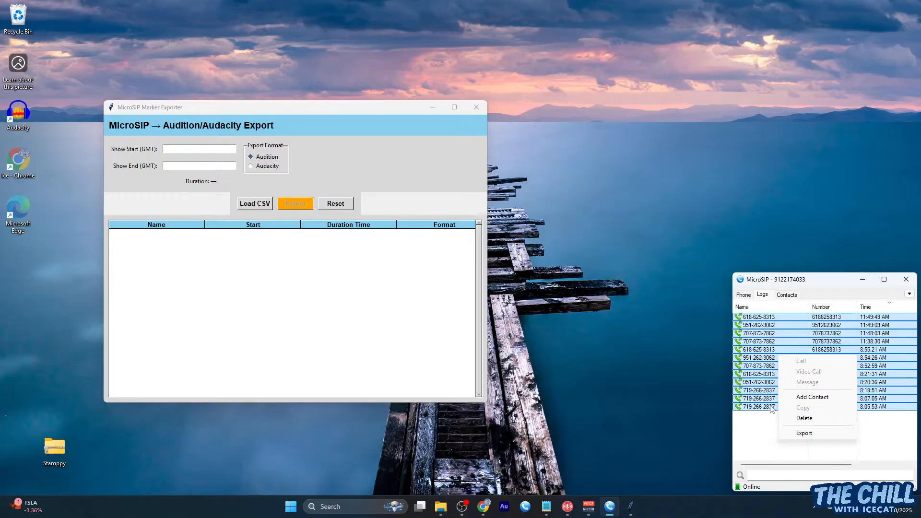
pyautogui.click(804, 433)
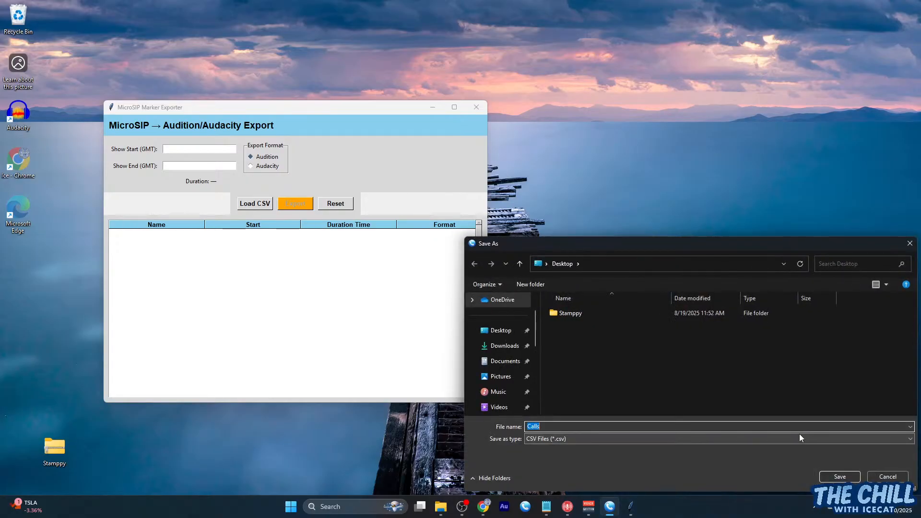
pyautogui.click(508, 329)
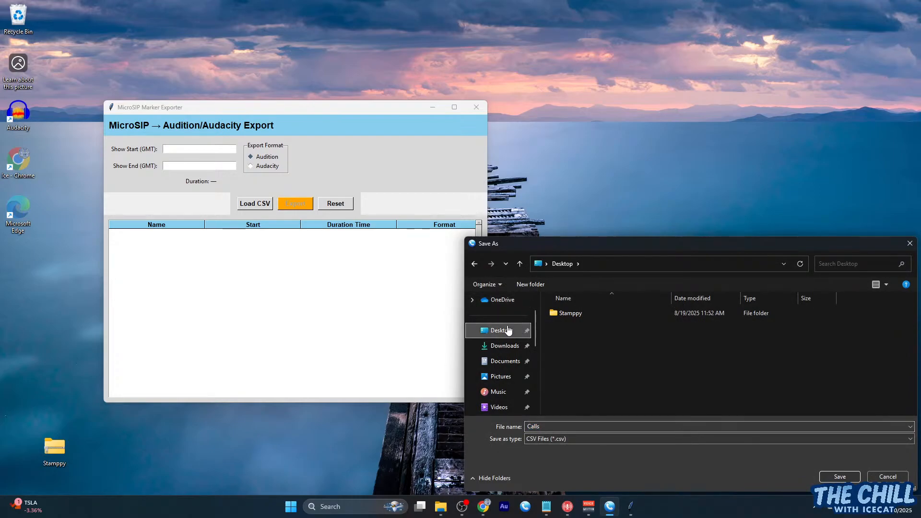
pyautogui.doubleClick(584, 424)
pyautogui.click(584, 424)
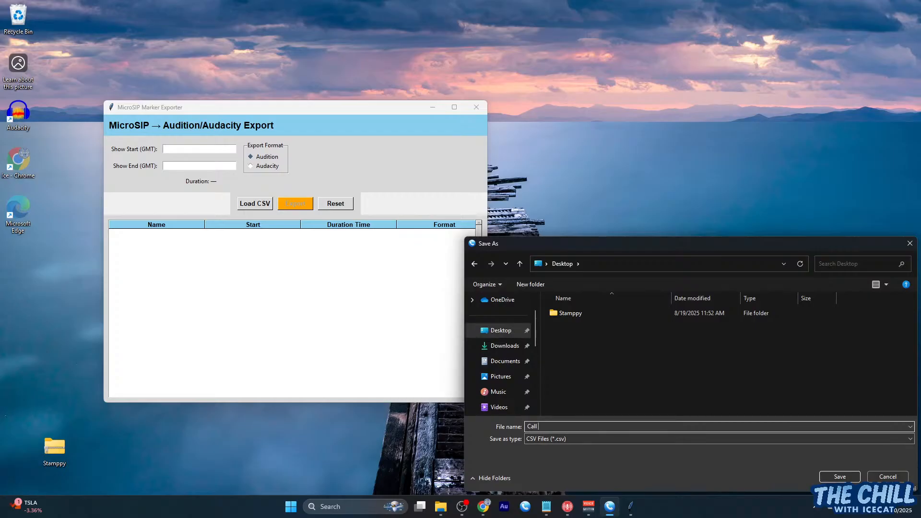
pyautogui.write('og For Stamppy')
pyautogui.click(834, 476)
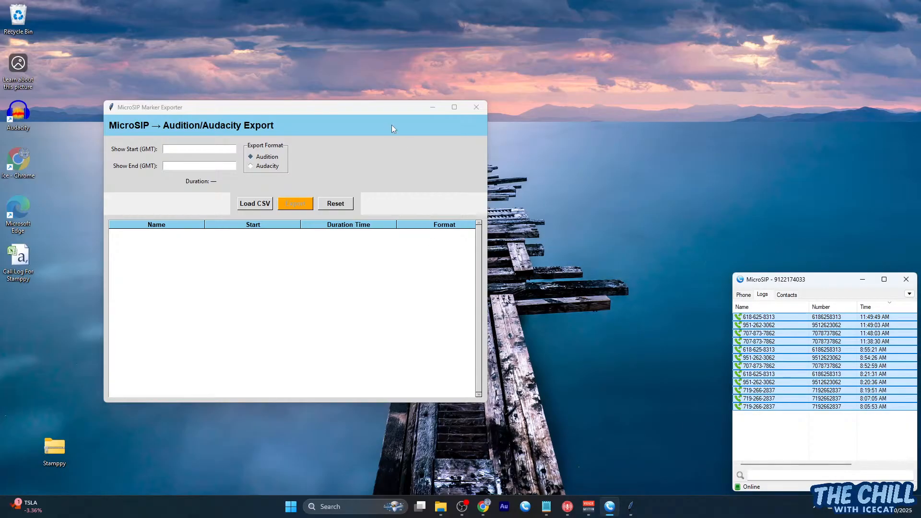
# Move the exporter window aside, place Call Log For Stamppy beside the show audio, and open it in Excel with the suggested user name
pyautogui.moveTo(374, 112); pyautogui.dragTo(773, 171)
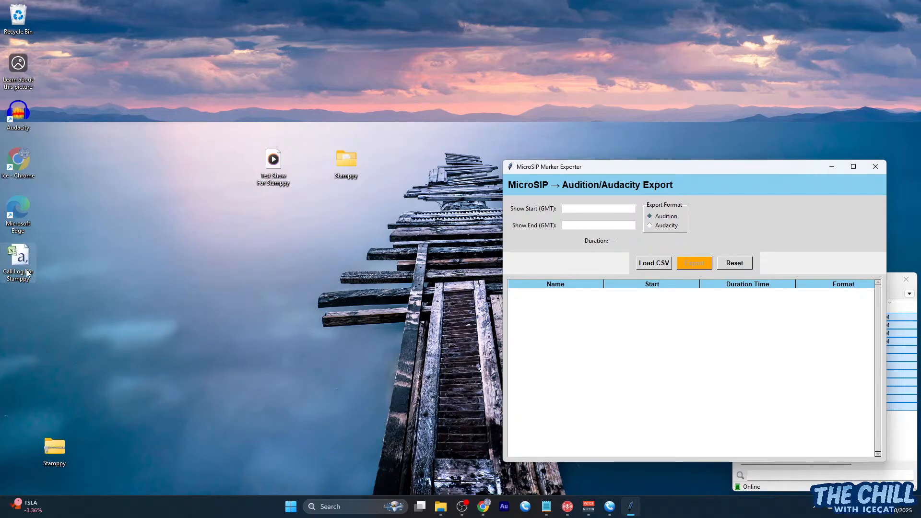
pyautogui.moveTo(26, 269); pyautogui.dragTo(230, 170)
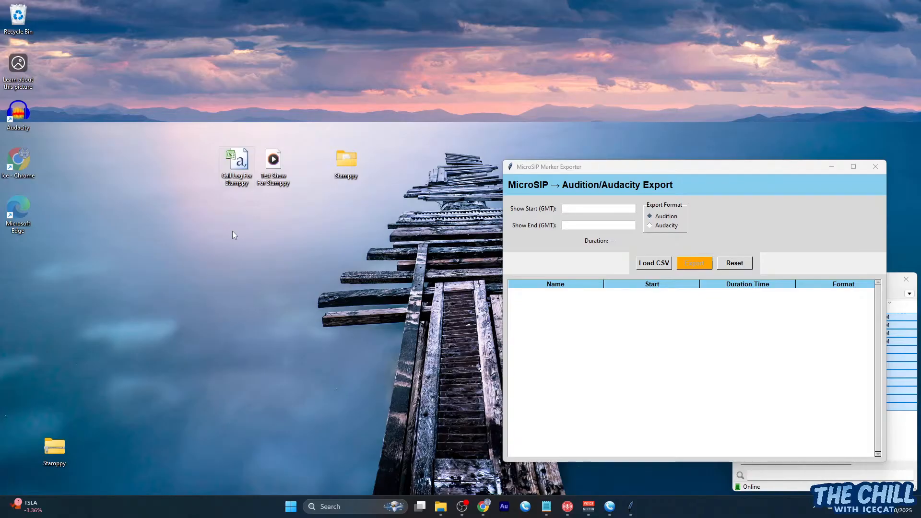
pyautogui.doubleClick(238, 177)
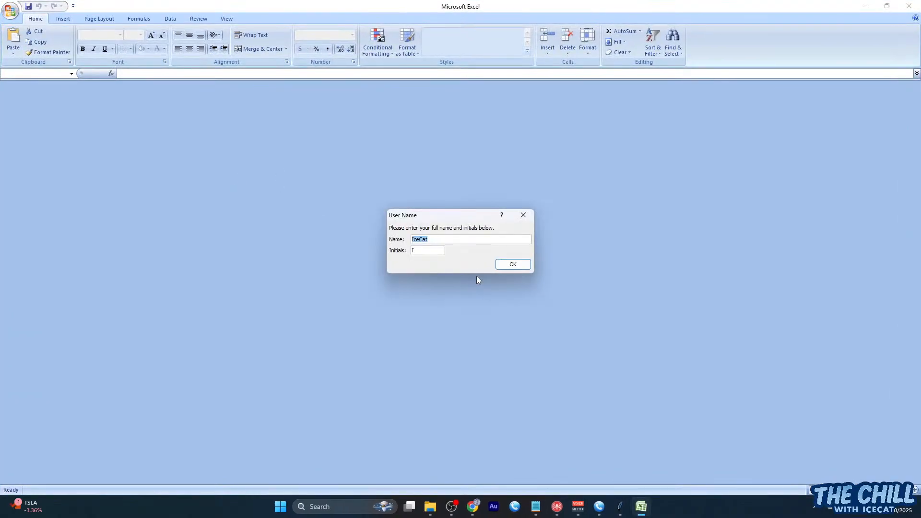
pyautogui.click(511, 264)
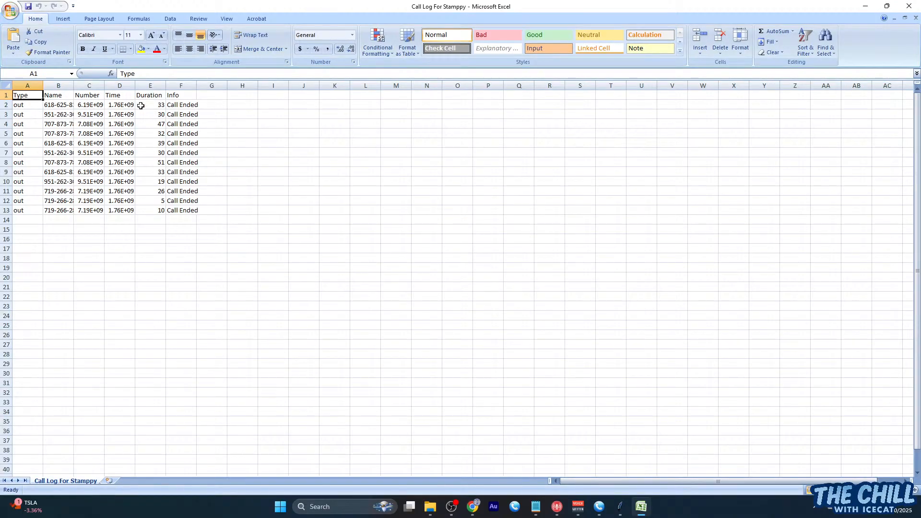
# Autofit the Name, Number and Time columns of the call log to display their full contents
pyautogui.doubleClick(74, 85)
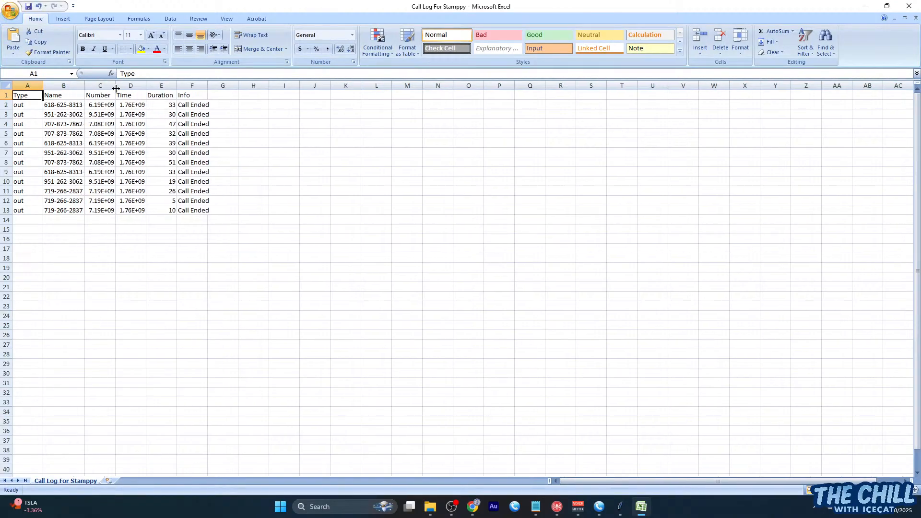
pyautogui.doubleClick(116, 86)
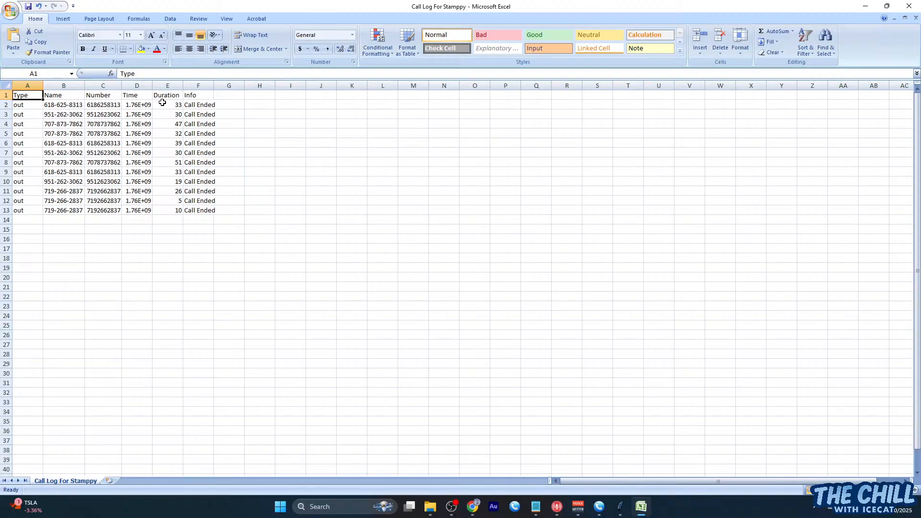
pyautogui.moveTo(154, 88); pyautogui.dragTo(154, 88)
pyautogui.doubleClick(154, 89)
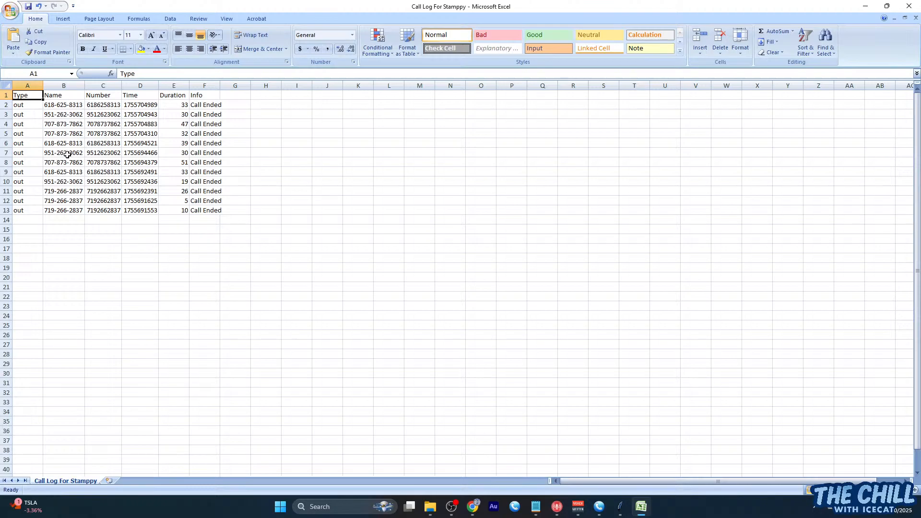
# Close the call log in Excel without saving changes and place the broadcast notes in Notepad beside the marker exporter
pyautogui.click(914, 6)
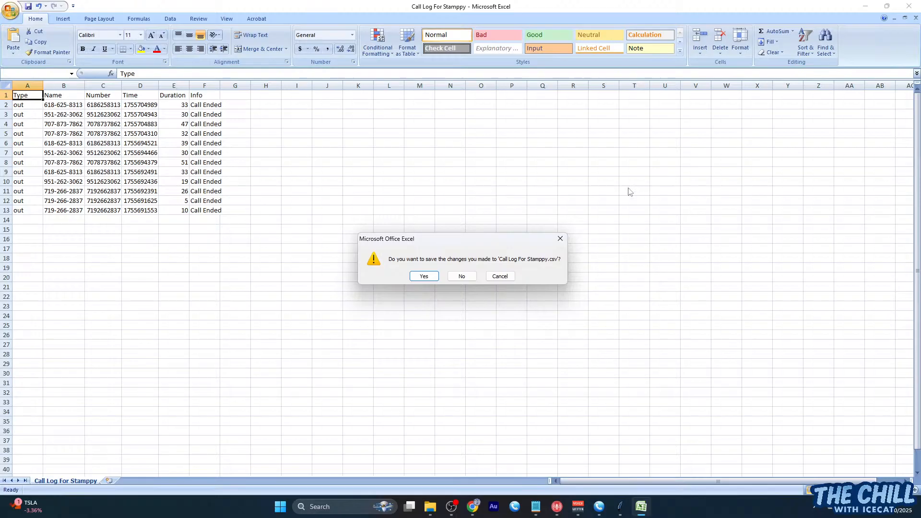
pyautogui.click(459, 276)
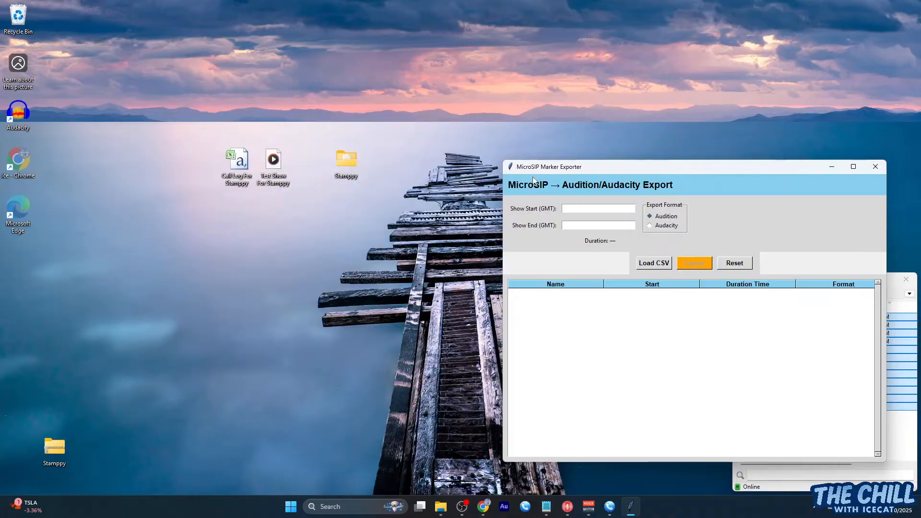
pyautogui.click(546, 507)
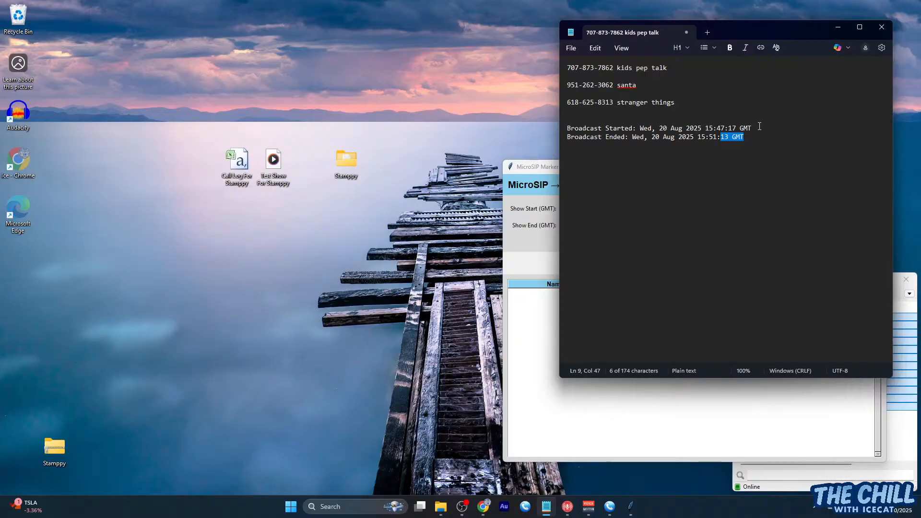
pyautogui.moveTo(739, 30)
pyautogui.mouseDown()
pyautogui.moveTo(324, 47)
pyautogui.moveTo(269, 56)
pyautogui.moveTo(249, 86)
pyautogui.mouseUp()
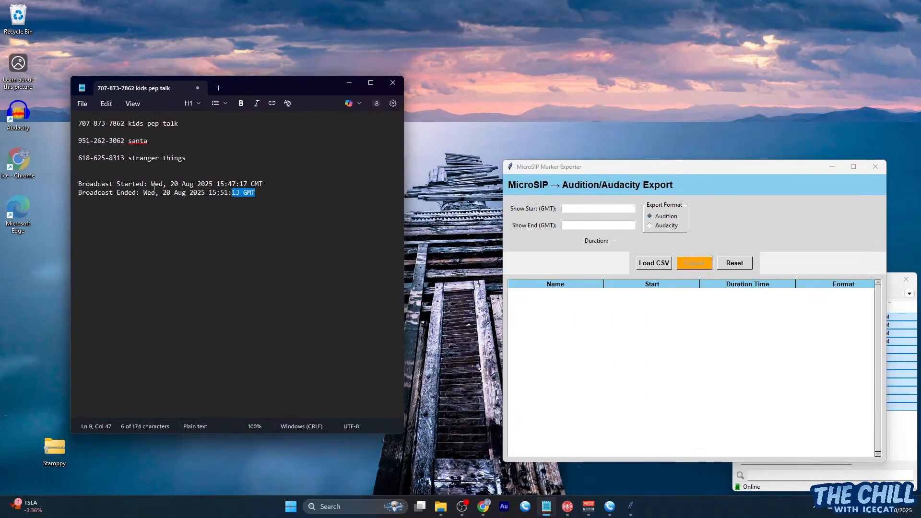
# Copy the broadcast times from the notes into the exporter: Show Start Wed, 20 Aug 2025 15:47:17 and Show End Wed, 20 Aug 2025 15:51:13
pyautogui.moveTo(153, 184); pyautogui.dragTo(247, 189)
pyautogui.hotkey('ctrl', 'c')
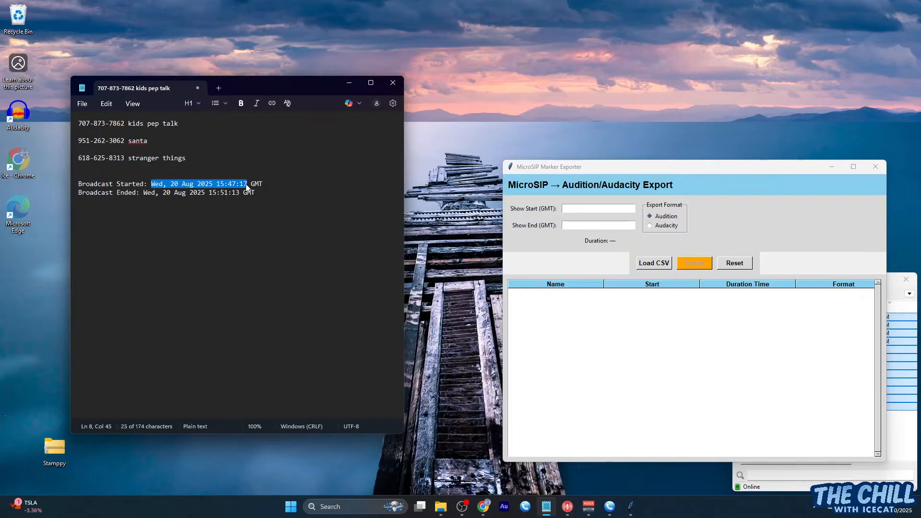
pyautogui.click(583, 208)
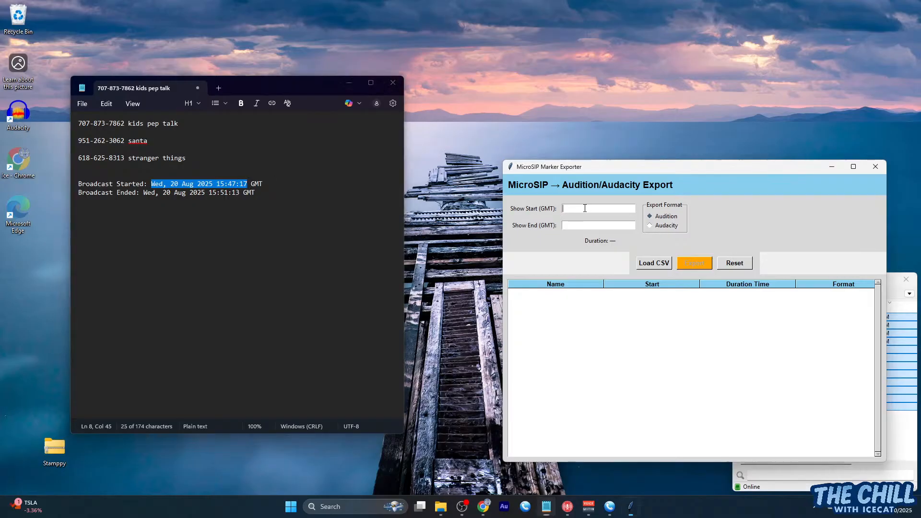
pyautogui.hotkey('ctrl', 'v')
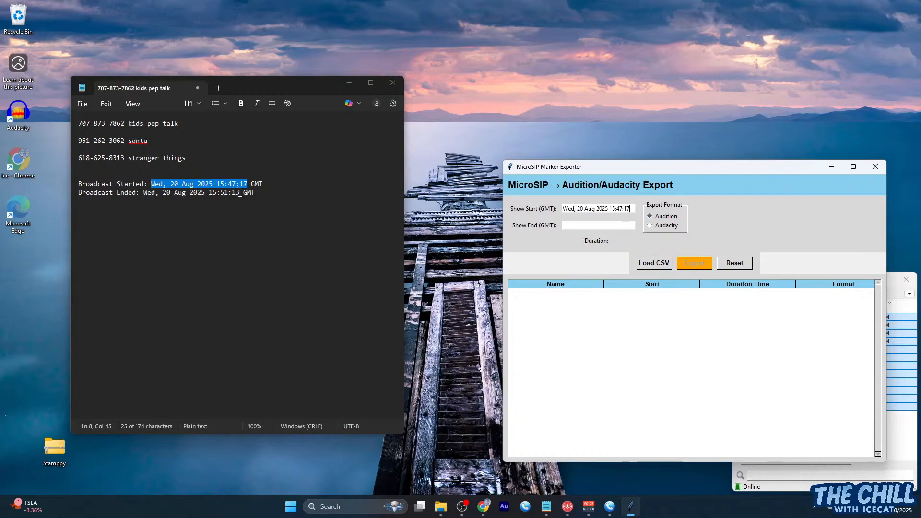
pyautogui.moveTo(238, 193); pyautogui.dragTo(146, 197)
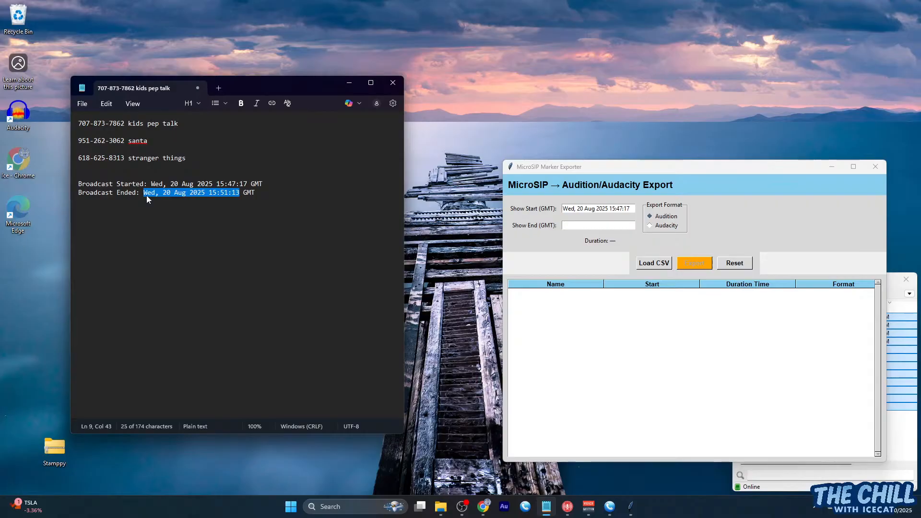
pyautogui.click(574, 226)
pyautogui.write('Wed, 20 Aug 2025 15:51:13')
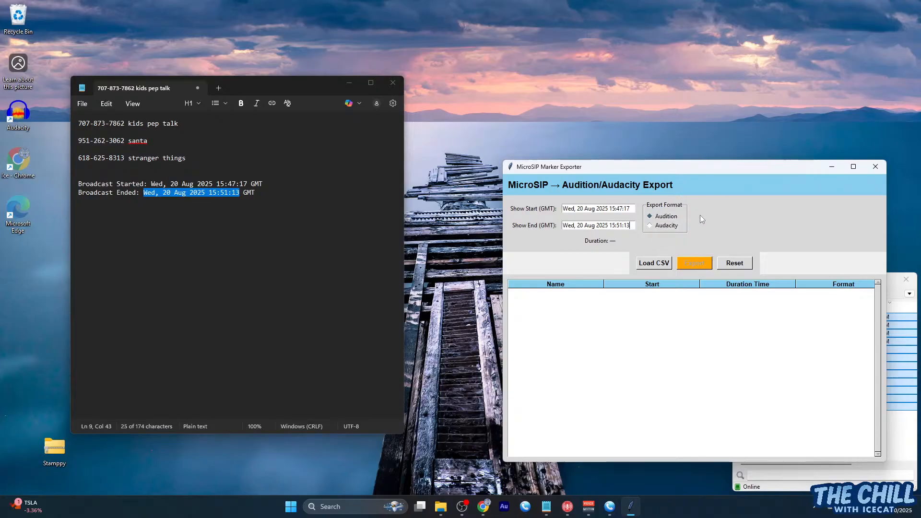
# Choose Audacity as the export format, minimize the notes, and load the Call Log For Stamppy CSV from the desktop
pyautogui.click(665, 227)
pyautogui.click(350, 84)
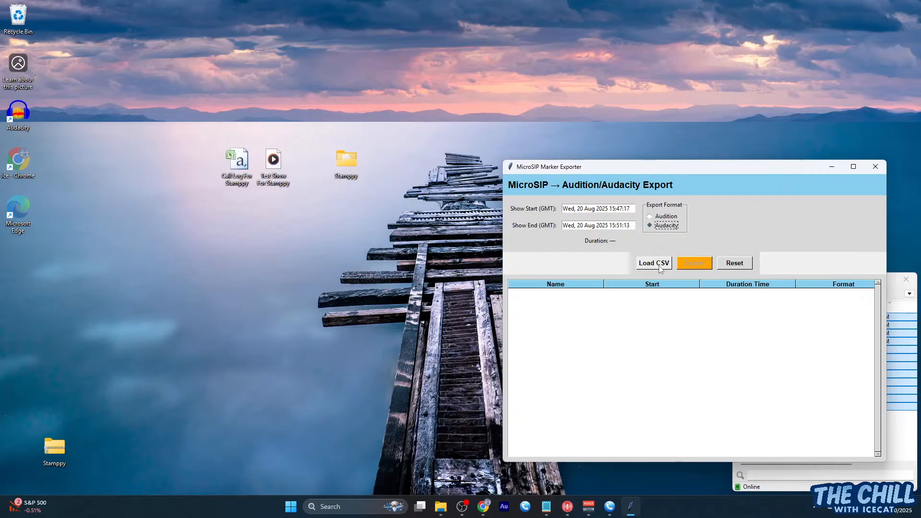
pyautogui.moveTo(230, 171); pyautogui.dragTo(193, 172)
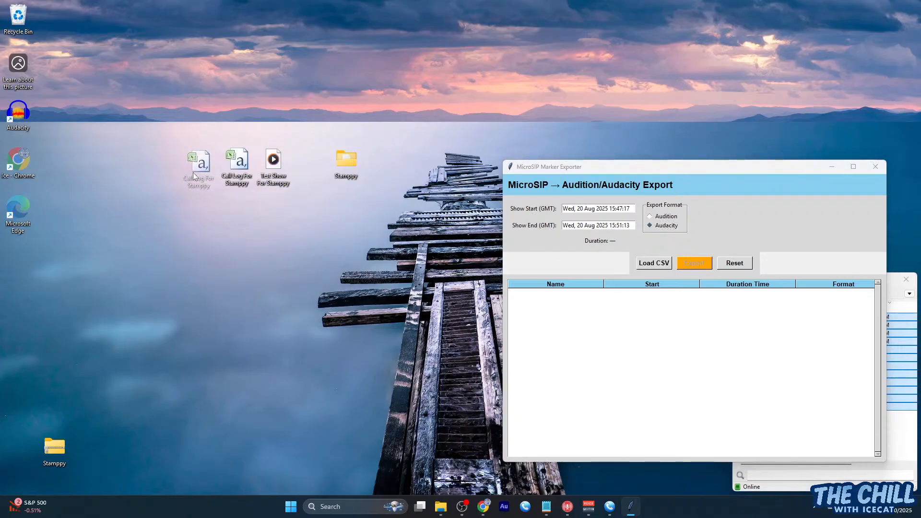
pyautogui.click(651, 265)
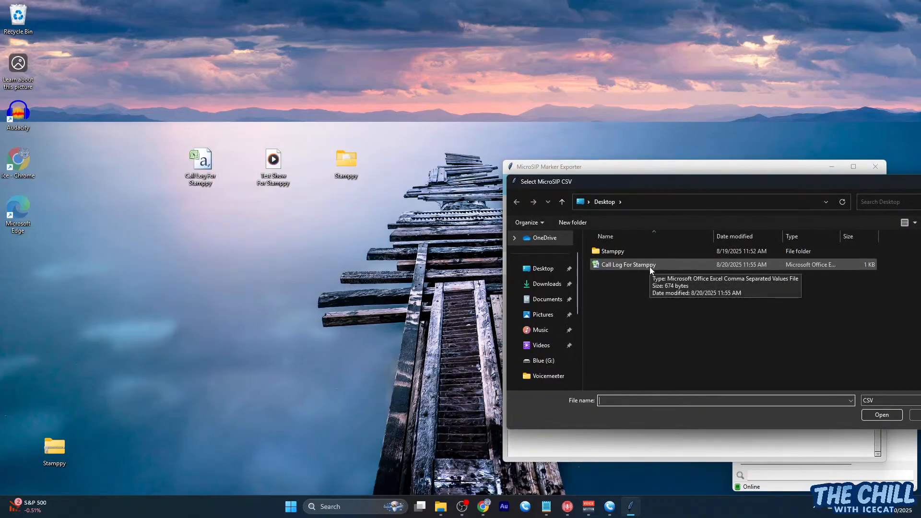
pyautogui.click(551, 271)
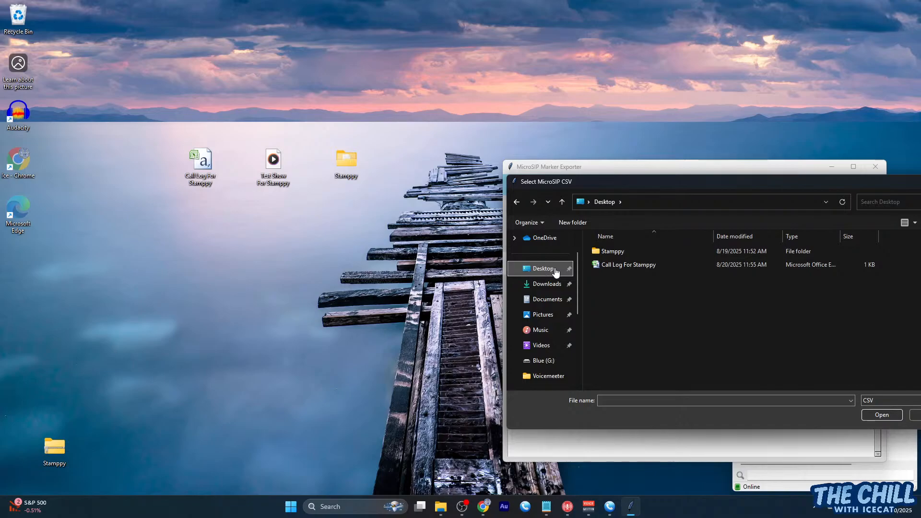
pyautogui.click(627, 268)
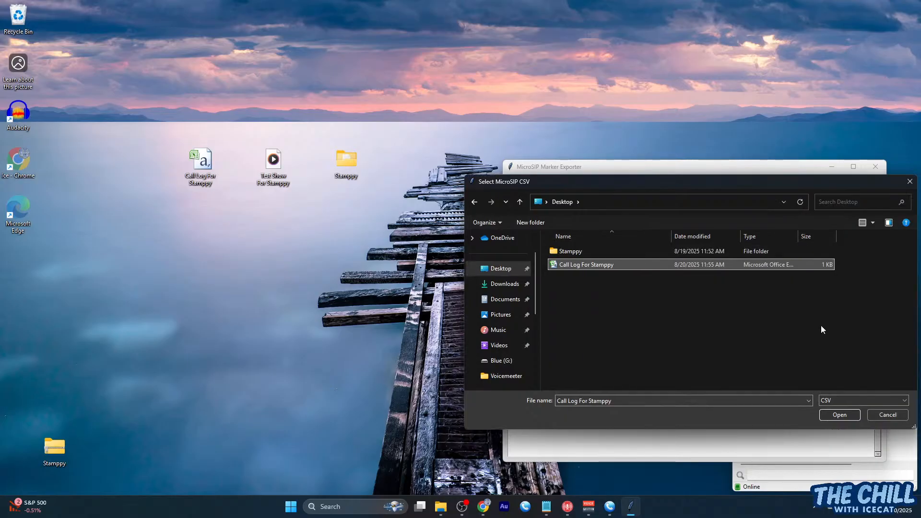
pyautogui.click(829, 416)
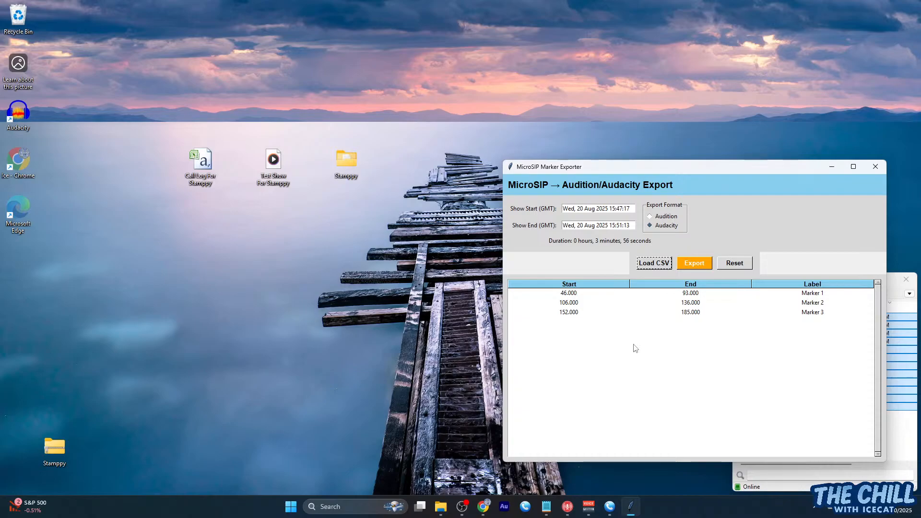
# Export the call markers to the desktop as an Audacity label file named Labels For Audacity
pyautogui.moveTo(724, 166); pyautogui.dragTo(539, 164)
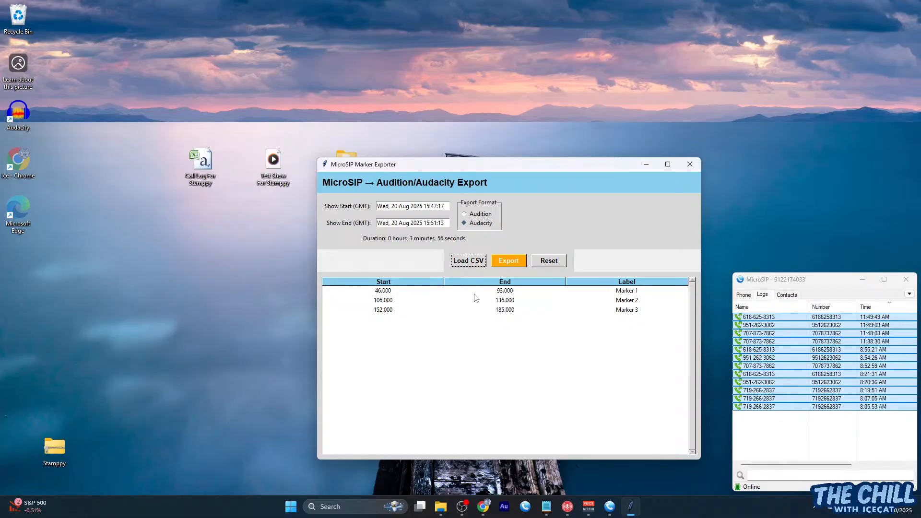
pyautogui.click(508, 261)
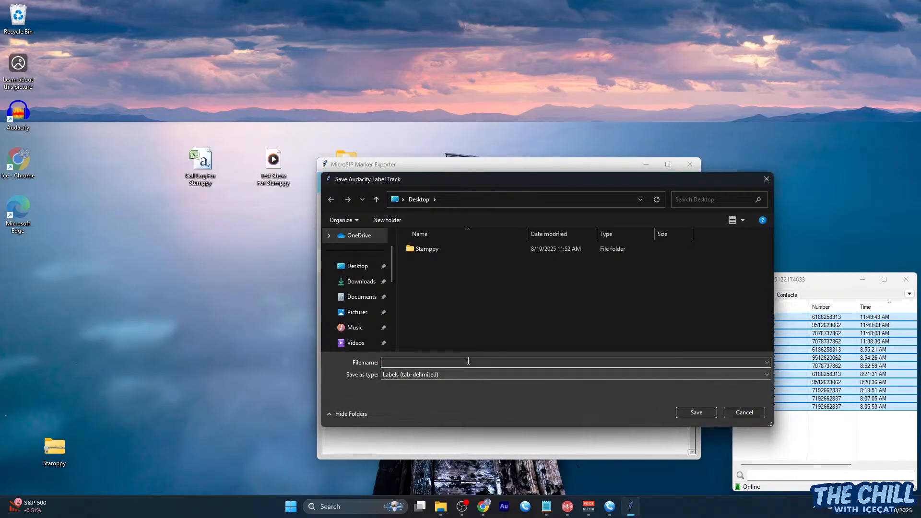
pyautogui.click(358, 267)
pyautogui.click(444, 361)
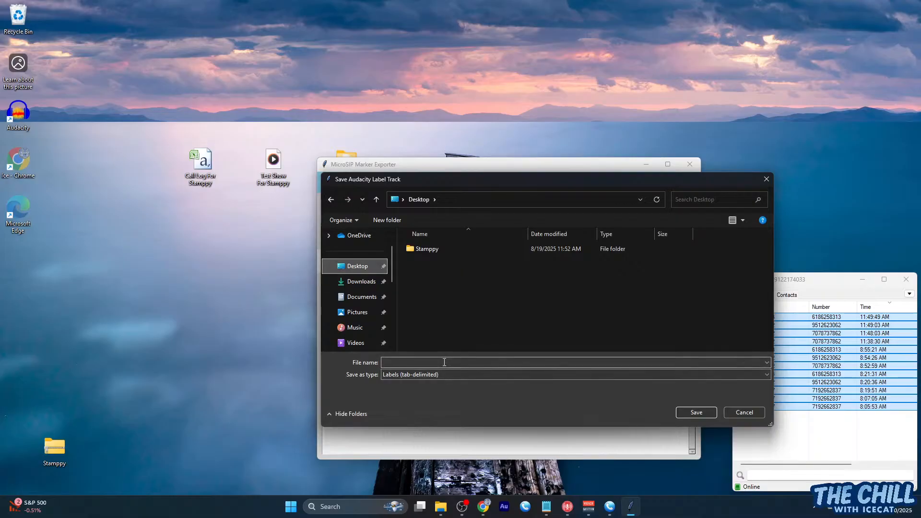
pyautogui.write('LAbels')
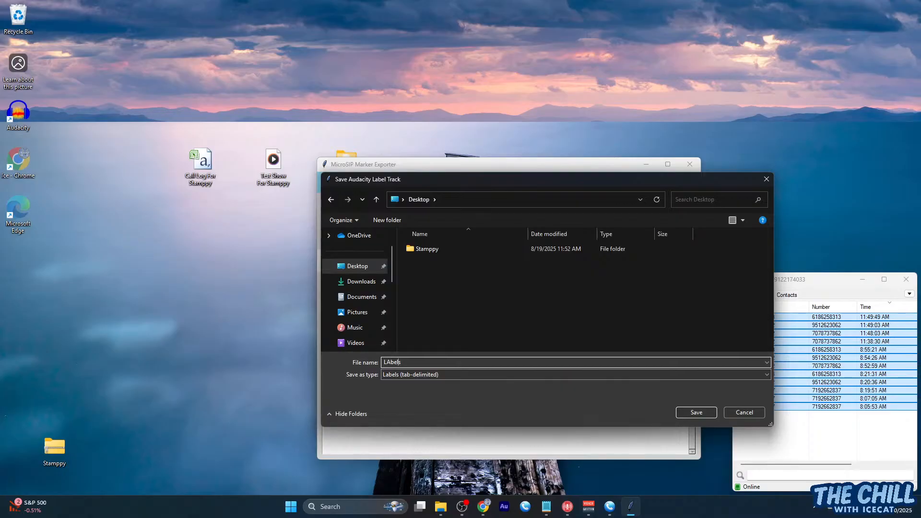
pyautogui.press('Delete')
pyautogui.write('abels For Audacity')
pyautogui.click(696, 412)
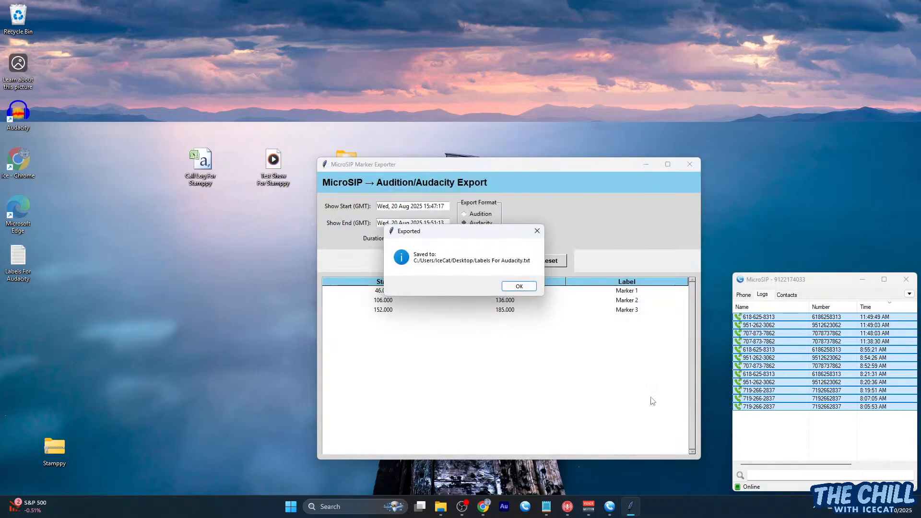
pyautogui.click(520, 287)
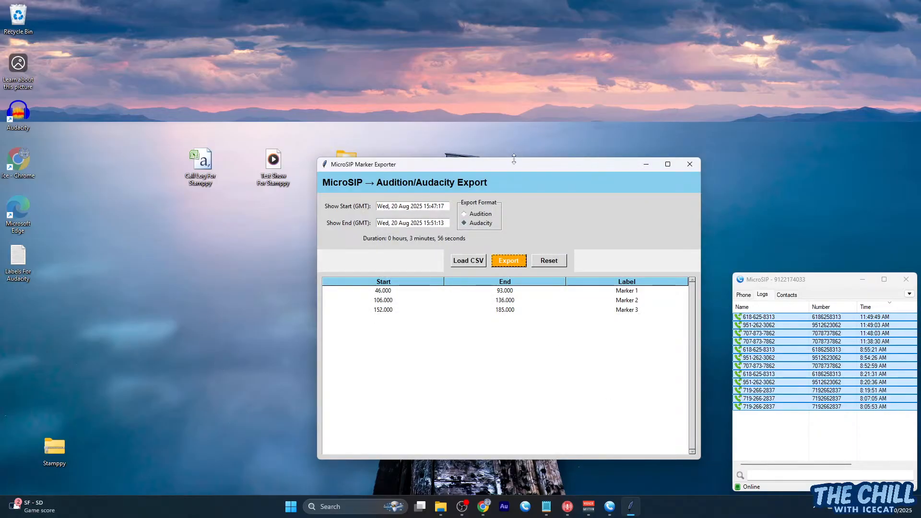
# Place the Labels For Audacity file beside the call log on the desktop and minimize the marker exporter
pyautogui.moveTo(514, 167); pyautogui.dragTo(723, 171)
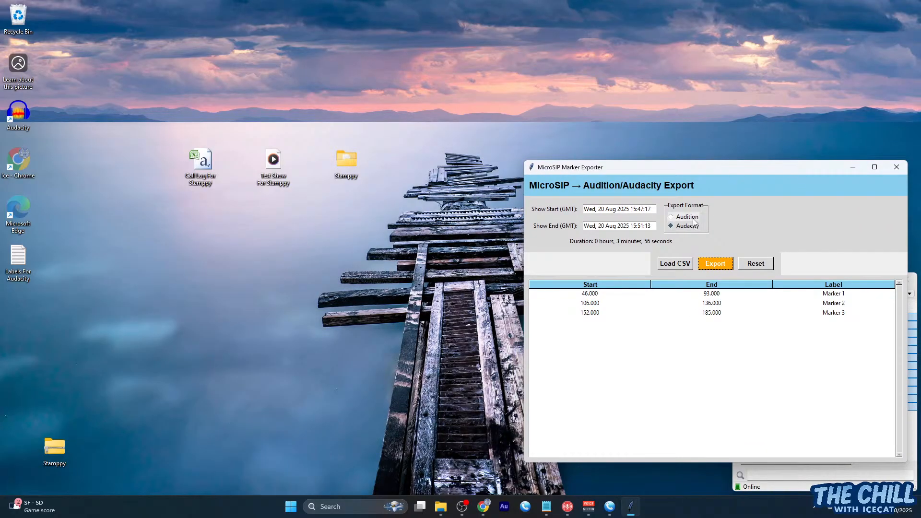
pyautogui.click(23, 265)
pyautogui.moveTo(171, 154); pyautogui.dragTo(169, 157)
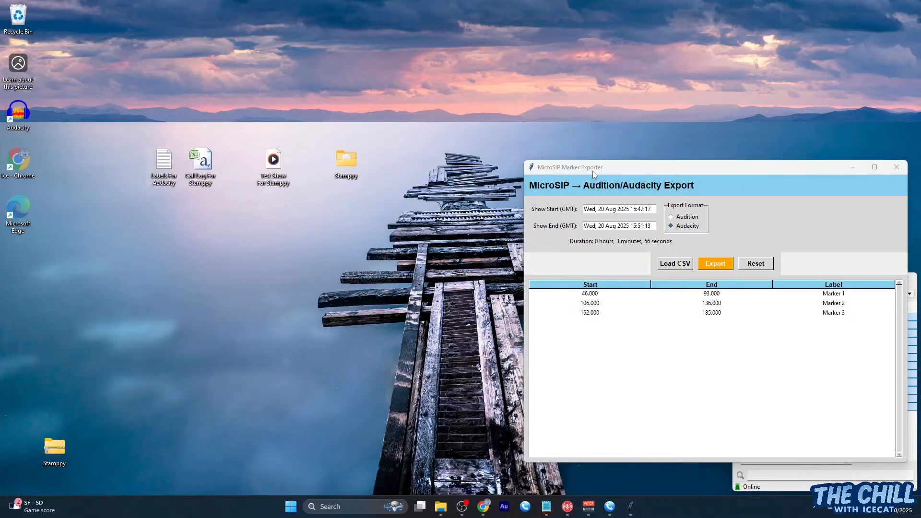
pyautogui.click(850, 170)
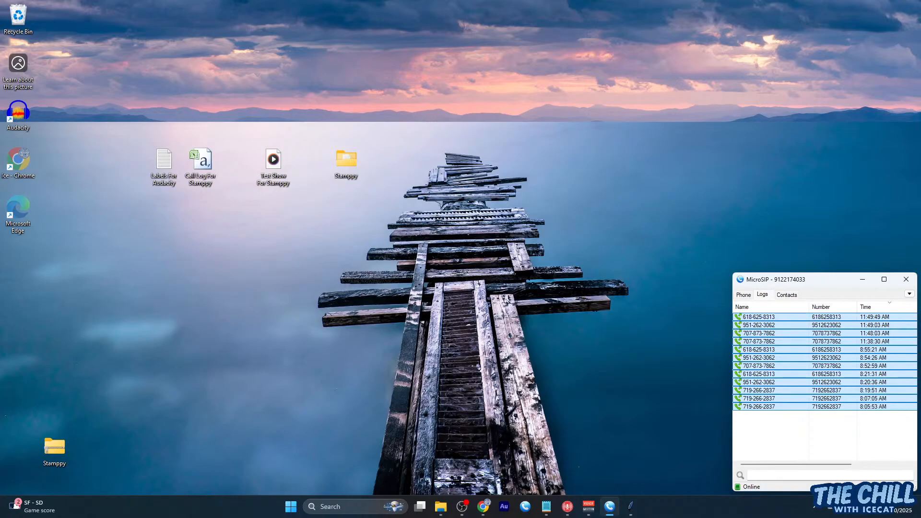
# Launch Audacity, dismiss its welcome window, and import the Test Show For Stamppy audio from the desktop
pyautogui.click(291, 508)
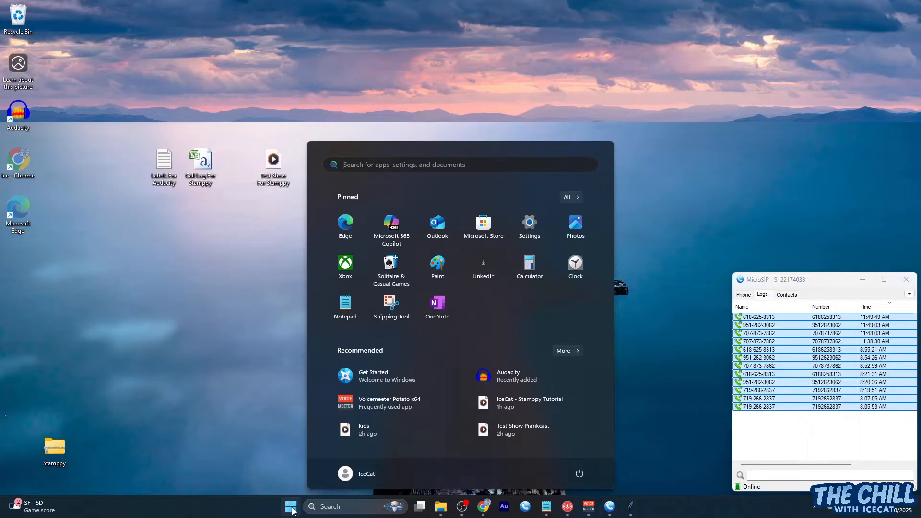
pyautogui.click(510, 384)
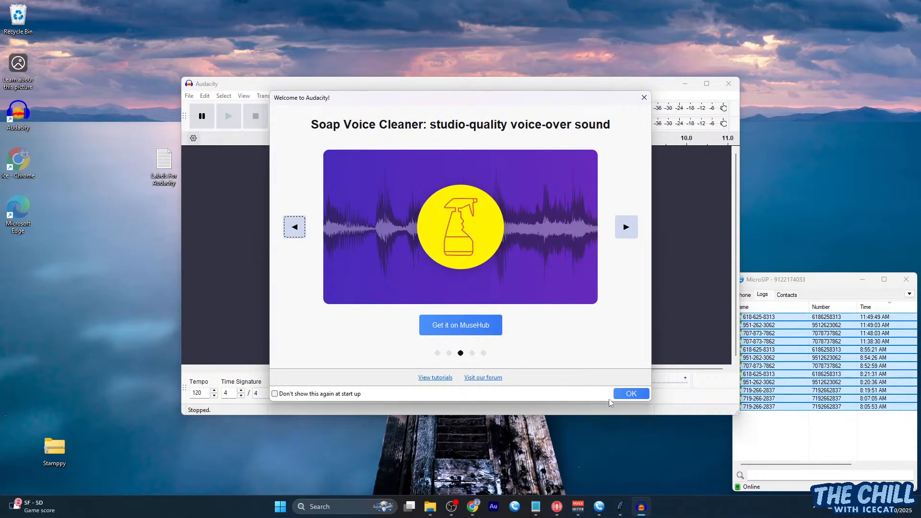
pyautogui.click(629, 394)
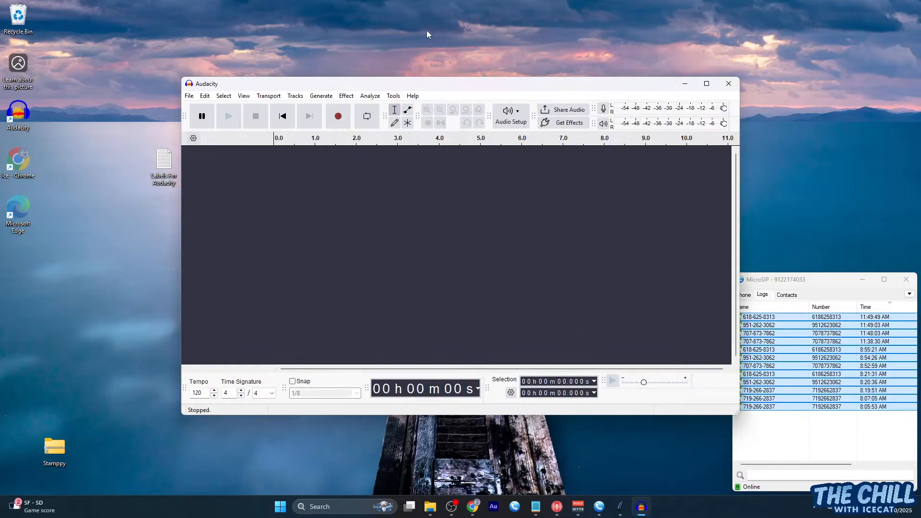
pyautogui.moveTo(406, 91); pyautogui.dragTo(529, 106)
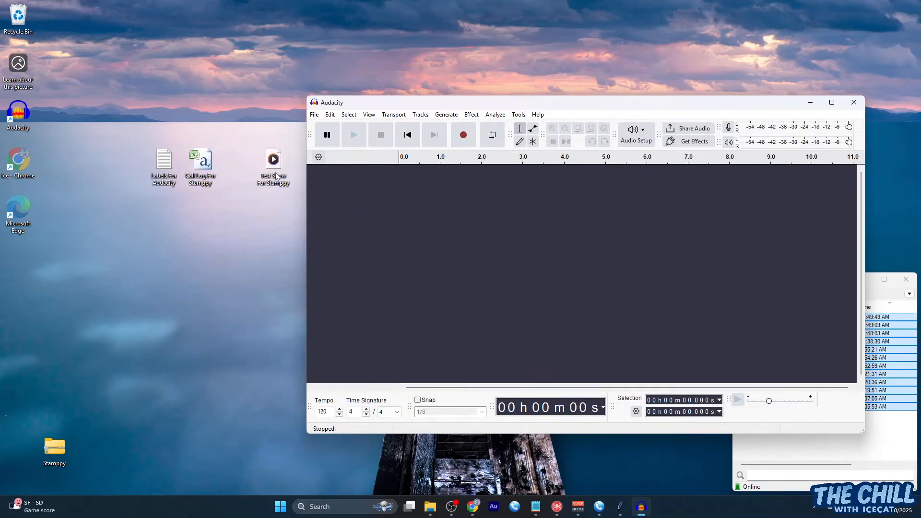
pyautogui.moveTo(273, 166); pyautogui.dragTo(355, 198)
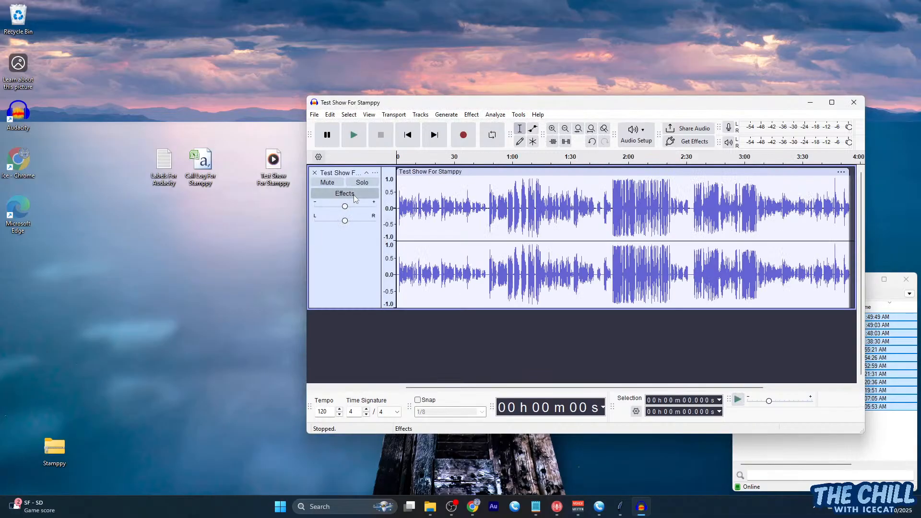
# Play the opening seconds of the Test Show For Stamppy track and stop playback
pyautogui.click(398, 209)
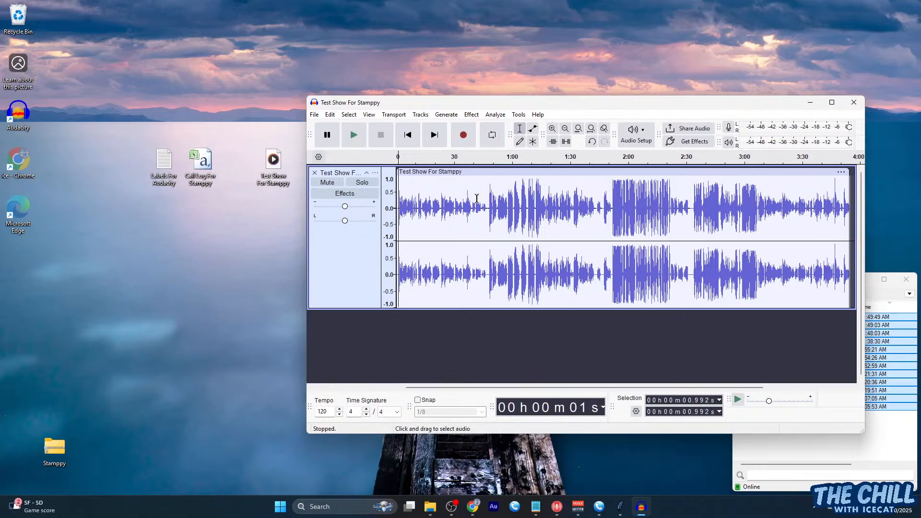
pyautogui.press('space')
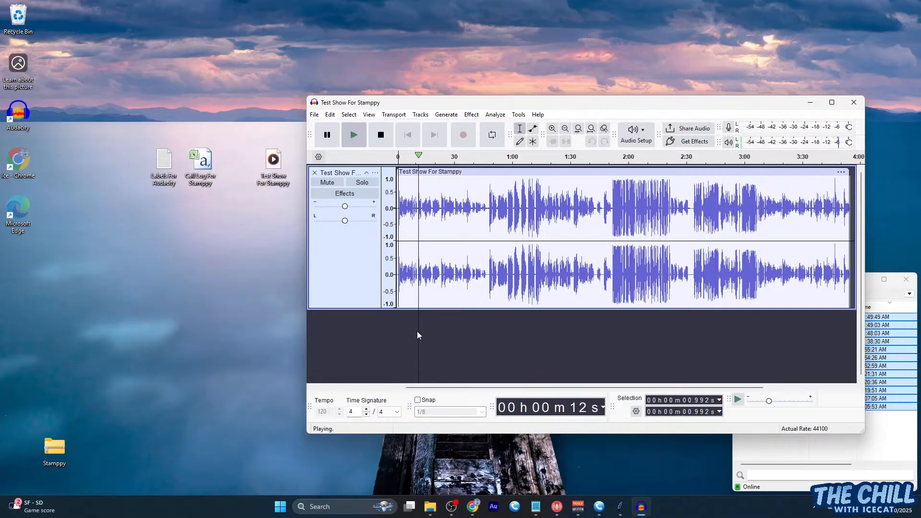
pyautogui.press('space')
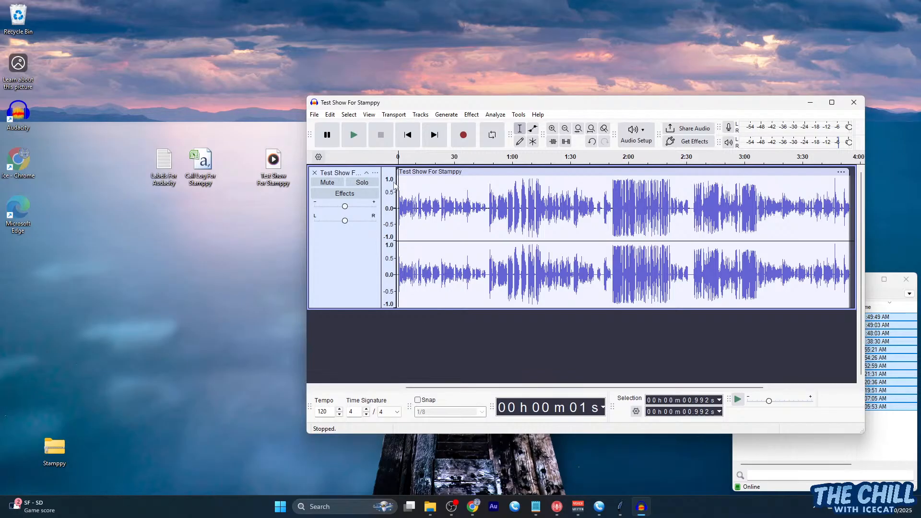
pyautogui.click(318, 117)
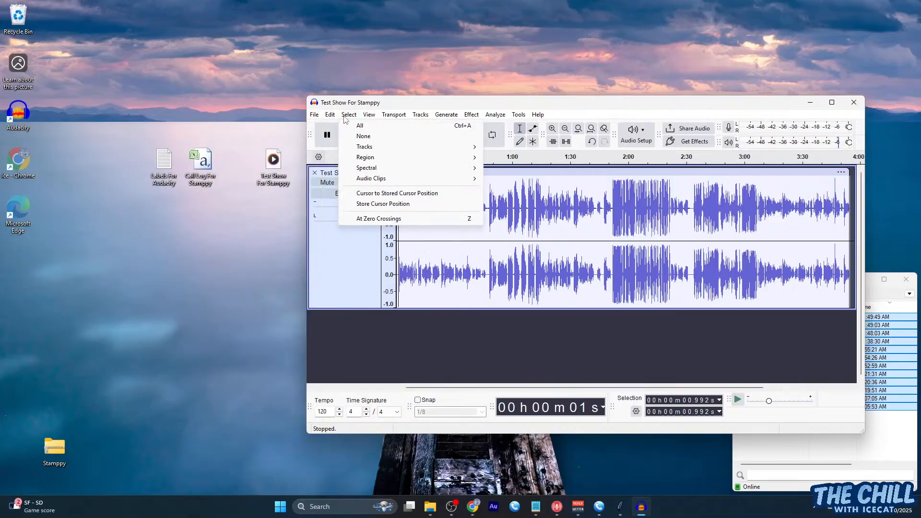
pyautogui.moveTo(334, 118)
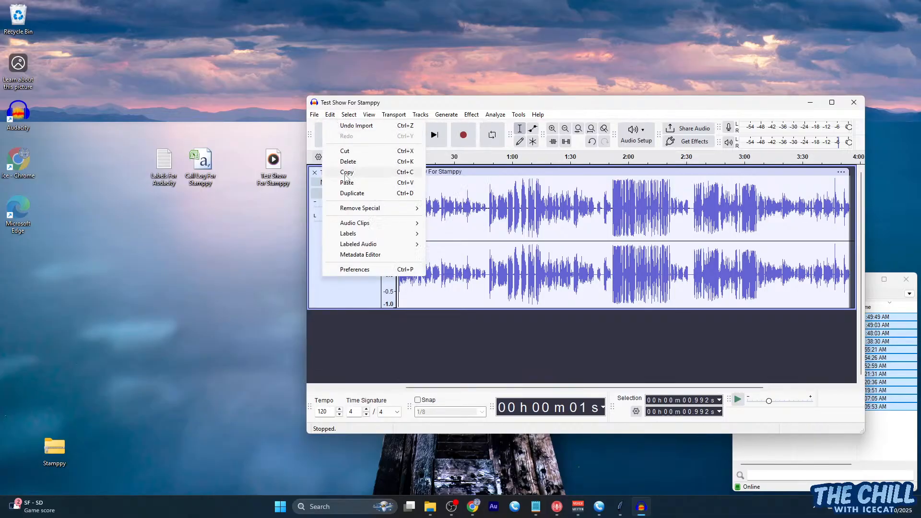
pyautogui.moveTo(358, 234)
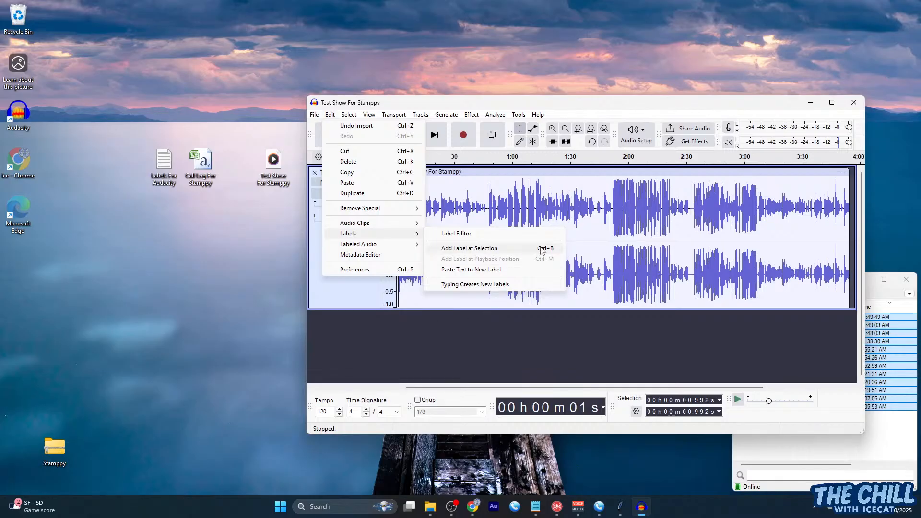
pyautogui.click(193, 240)
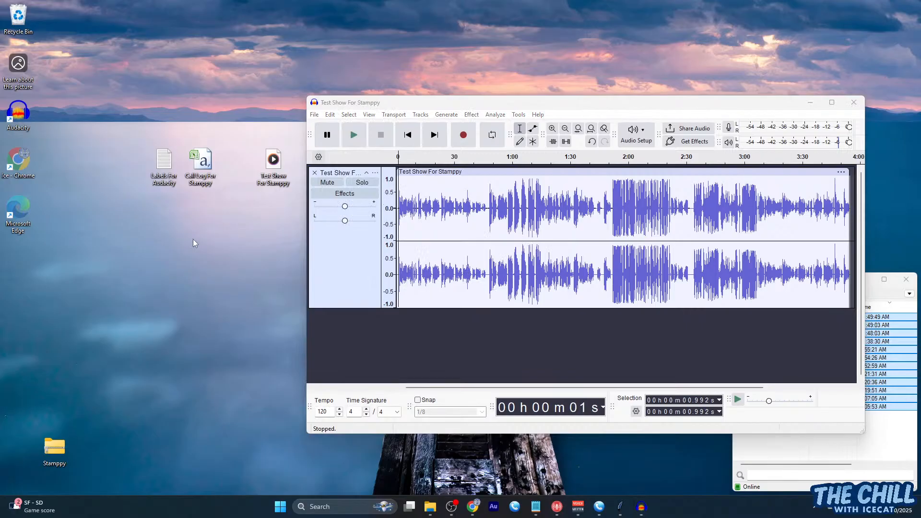
# Move the Labels For Audacity file below the other desktop files, and import it as labels into the Test Show For Stamppy project
pyautogui.moveTo(189, 185); pyautogui.dragTo(218, 226)
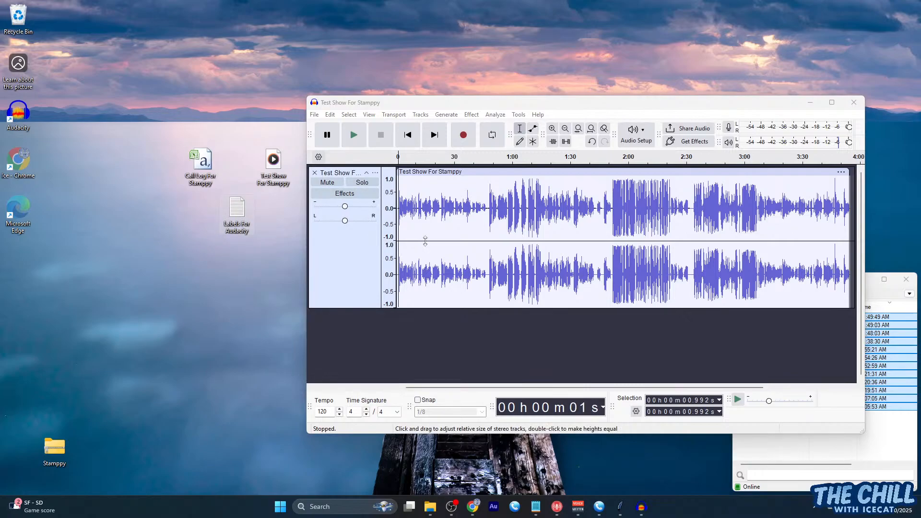
pyautogui.click(315, 116)
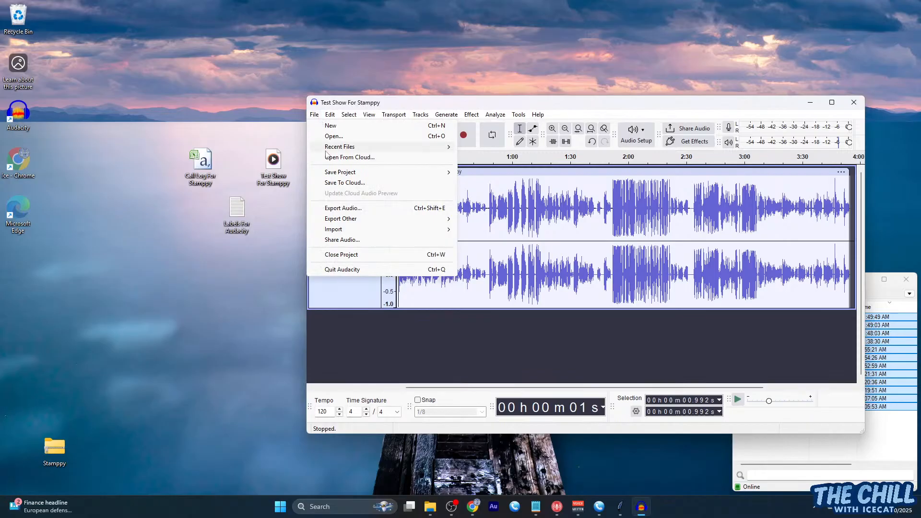
pyautogui.moveTo(356, 231)
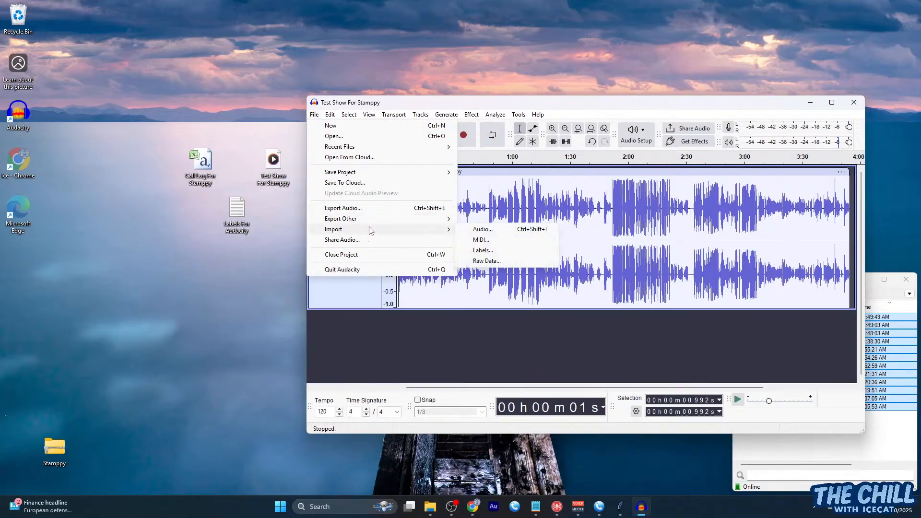
pyautogui.click(493, 251)
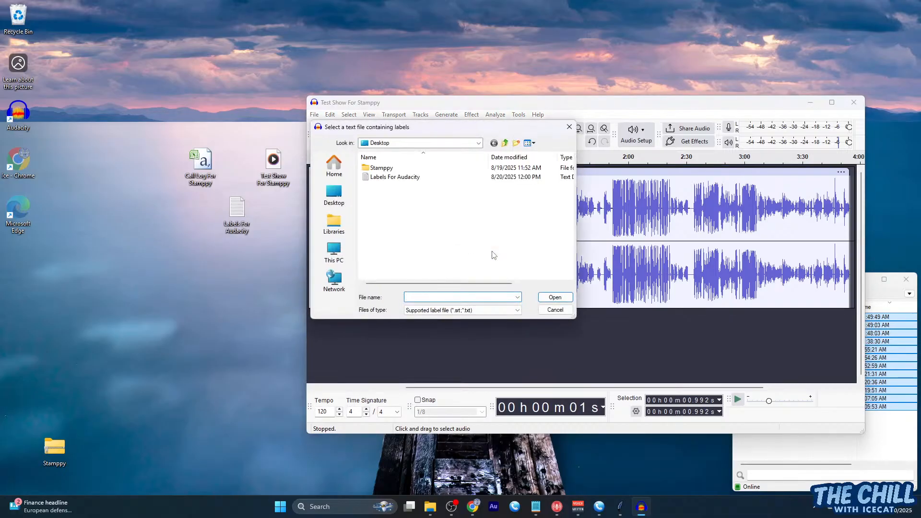
pyautogui.click(334, 199)
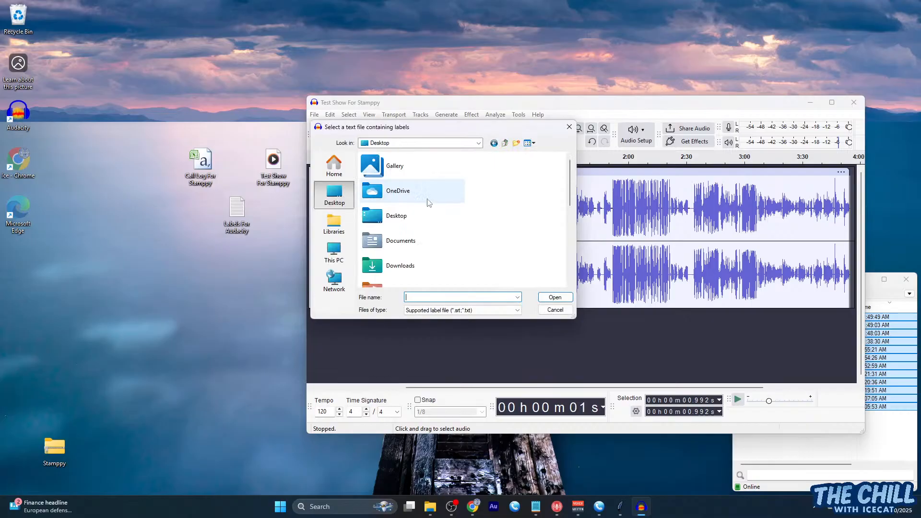
pyautogui.scroll(-3, 428, 203)
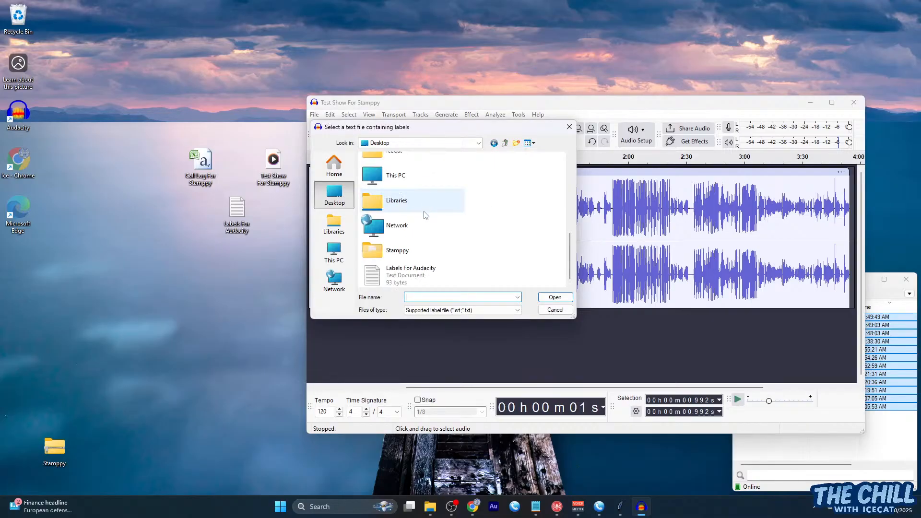
pyautogui.click(408, 278)
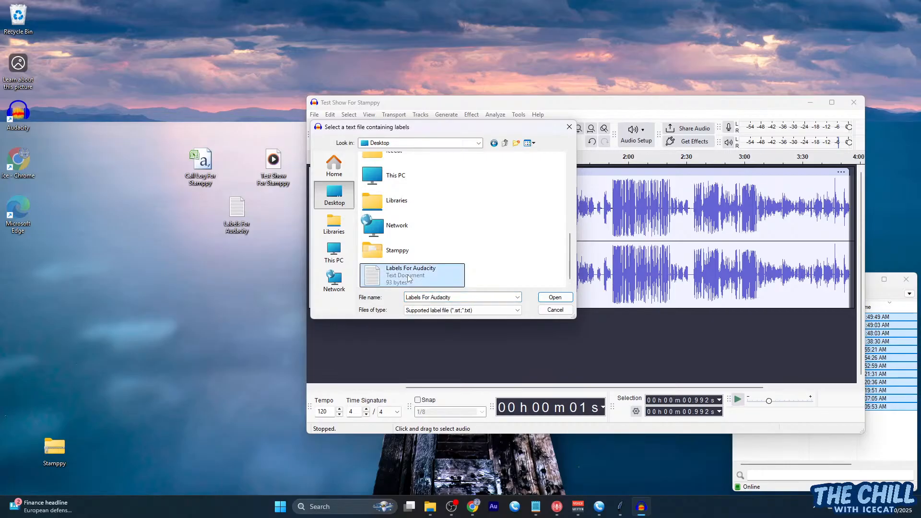
pyautogui.click(551, 299)
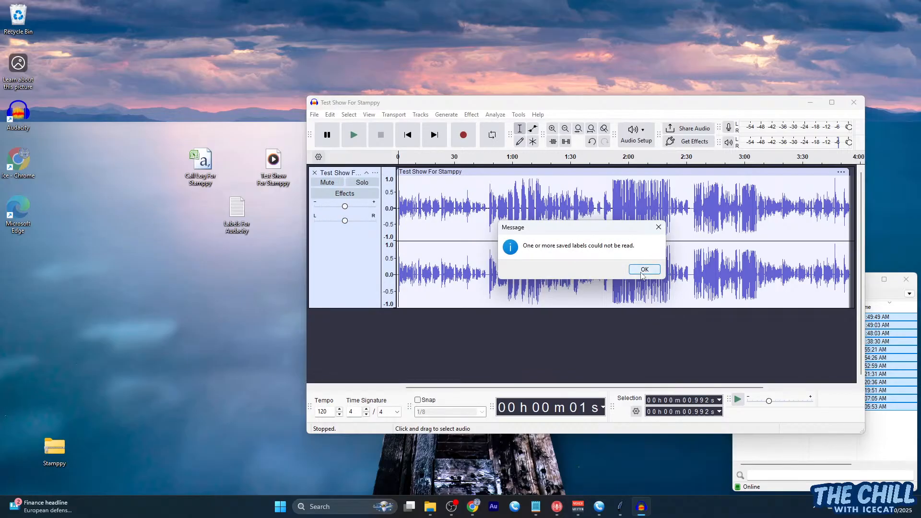
pyautogui.click(643, 270)
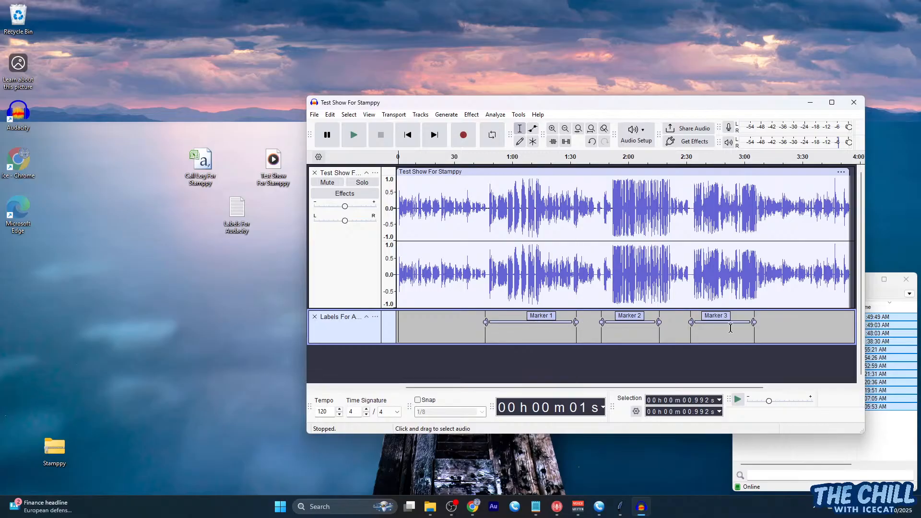
# Play the show audio from the start of Marker 1, at about 0:48, and stop after a few seconds
pyautogui.click(489, 287)
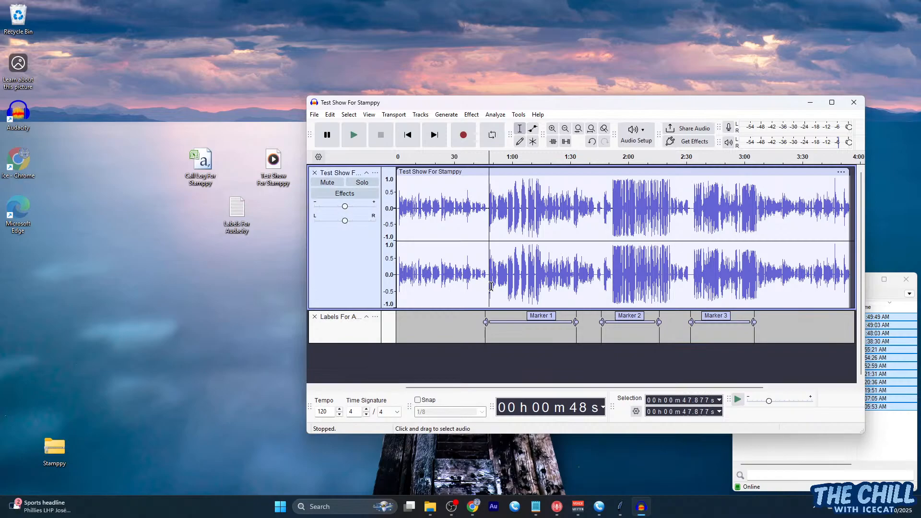
pyautogui.press('space')
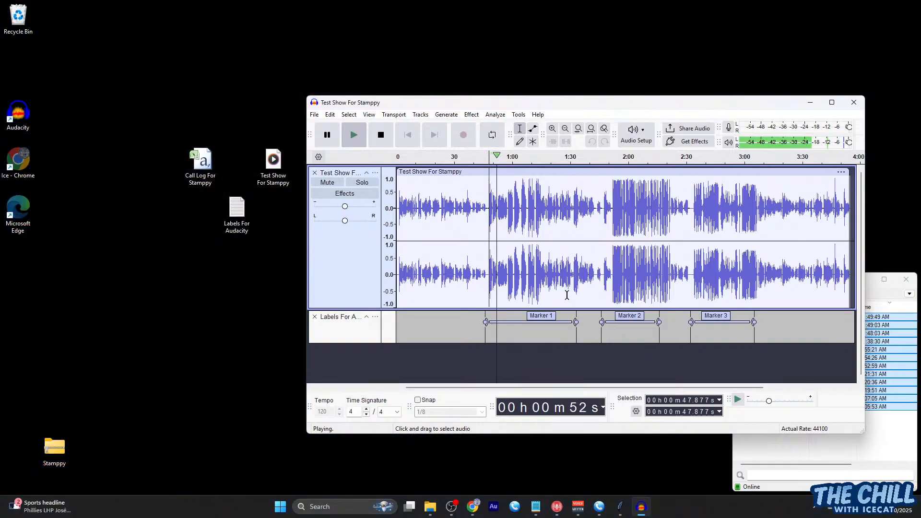
pyautogui.press('space')
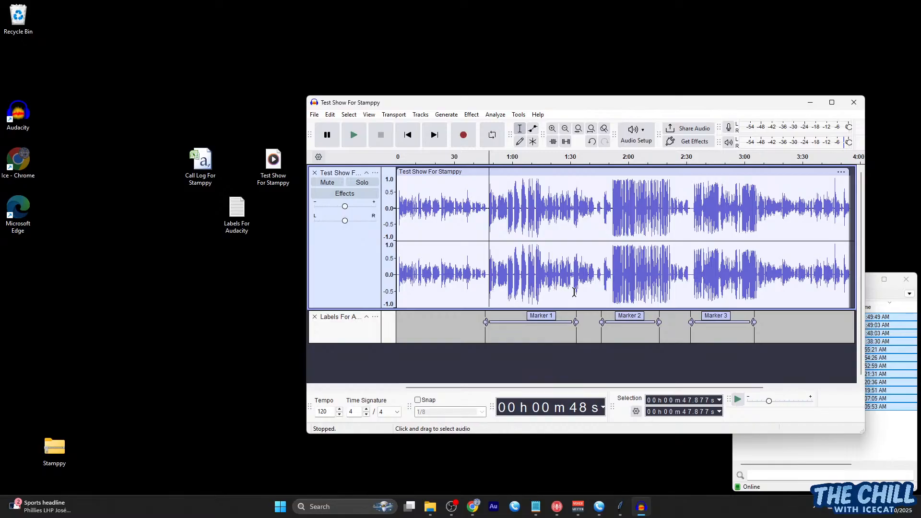
# Listen to the audio from about 1:31 past the end of Marker 1, and extend the marker's end to about 1:38
pyautogui.click(572, 291)
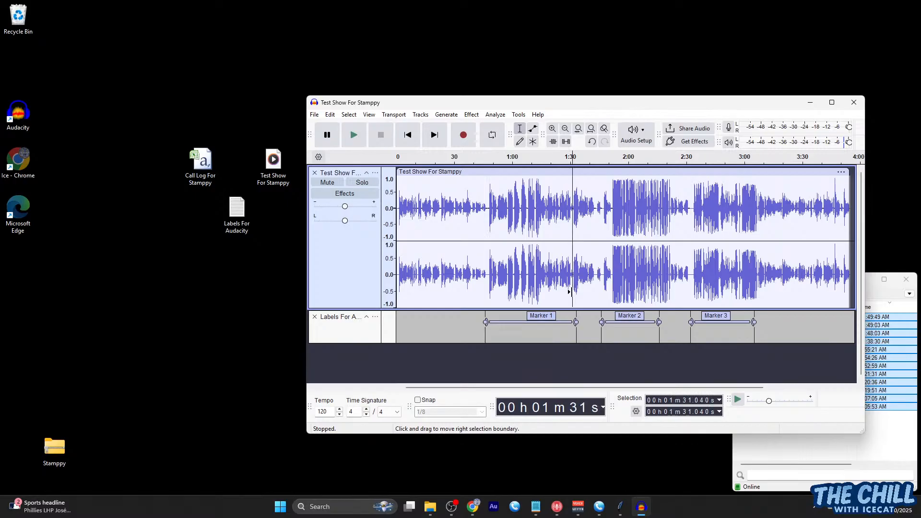
pyautogui.press('space')
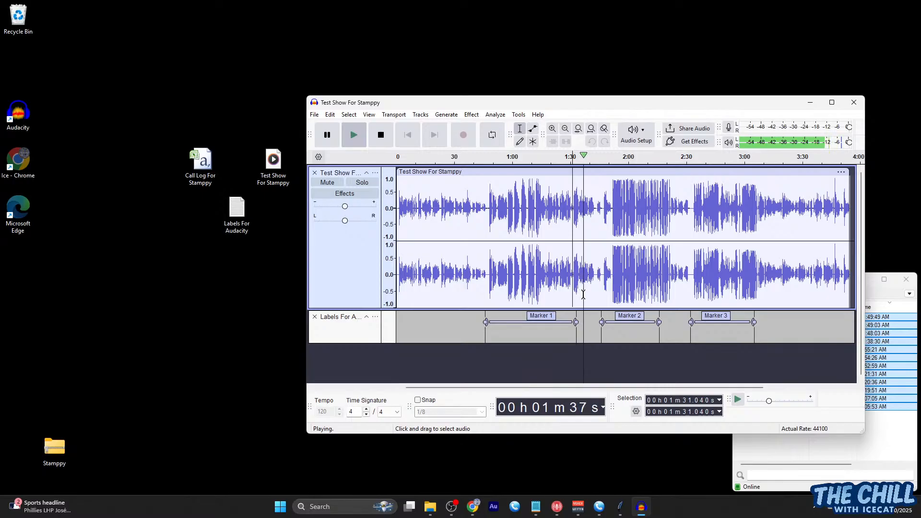
pyautogui.press('space')
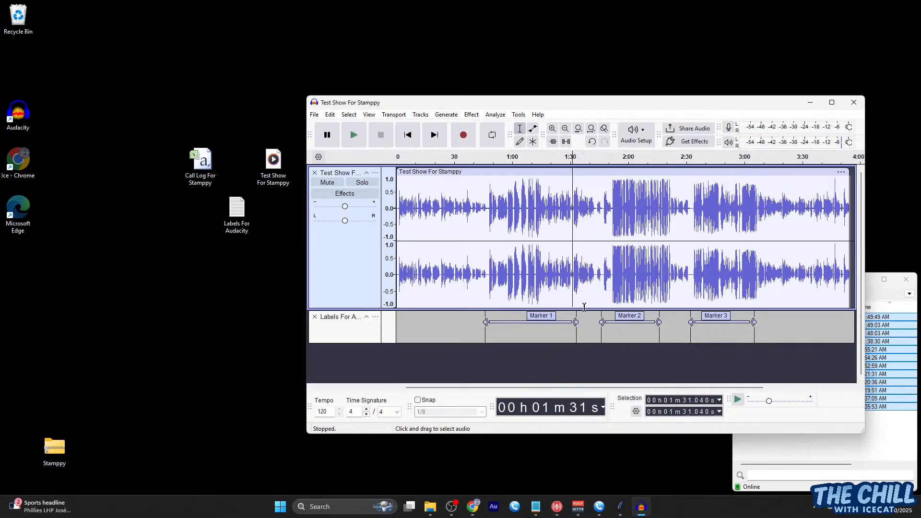
pyautogui.press('space')
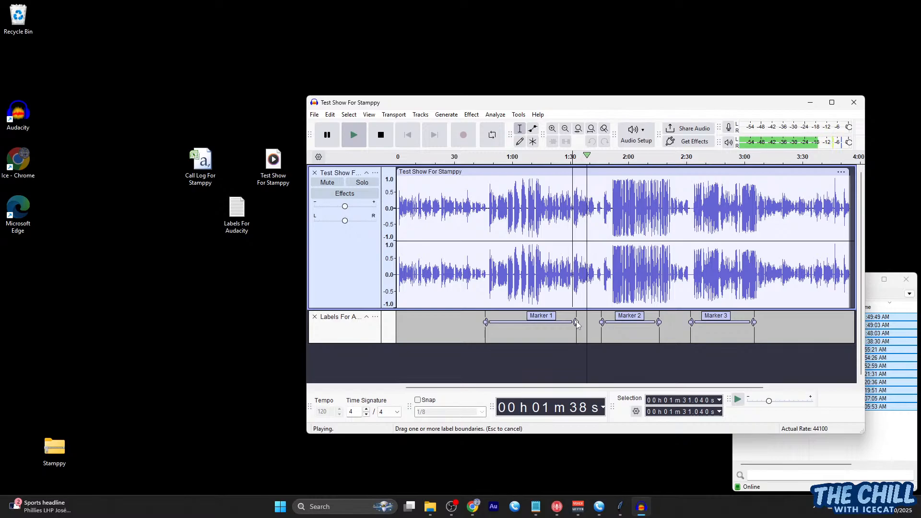
pyautogui.press('space')
pyautogui.moveTo(576, 324); pyautogui.dragTo(587, 325)
# Play the audio from about 1:38 to check the adjusted end of Marker 1, and stop playback
pyautogui.click(588, 285)
pyautogui.press('space')
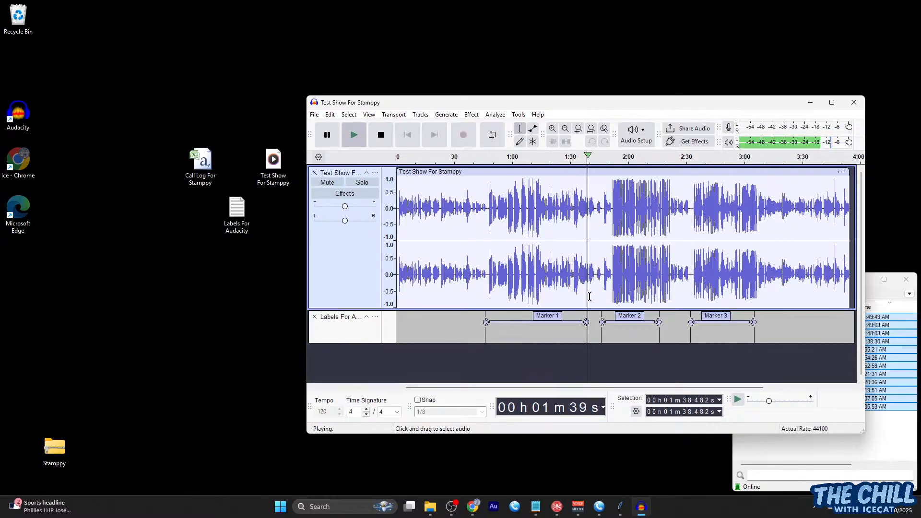
pyautogui.press('space')
pyautogui.press('space')
pyautogui.press('space')
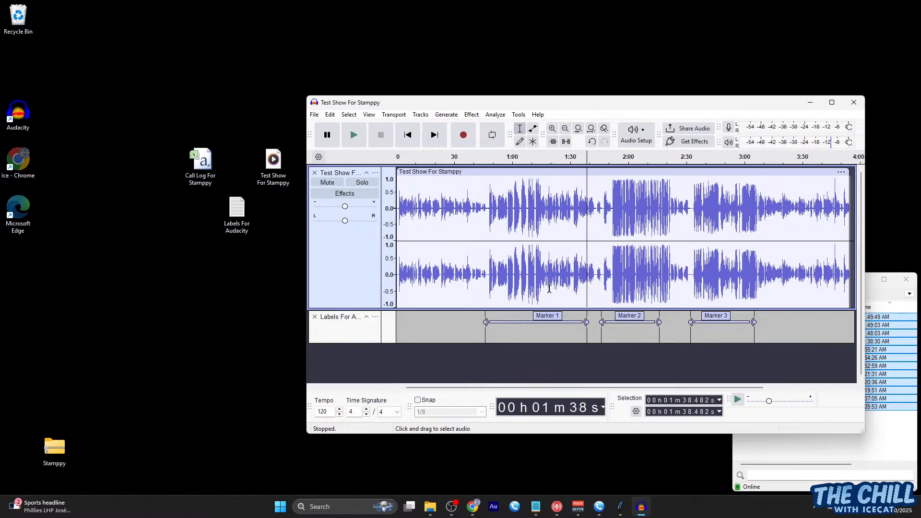
pyautogui.click(547, 317)
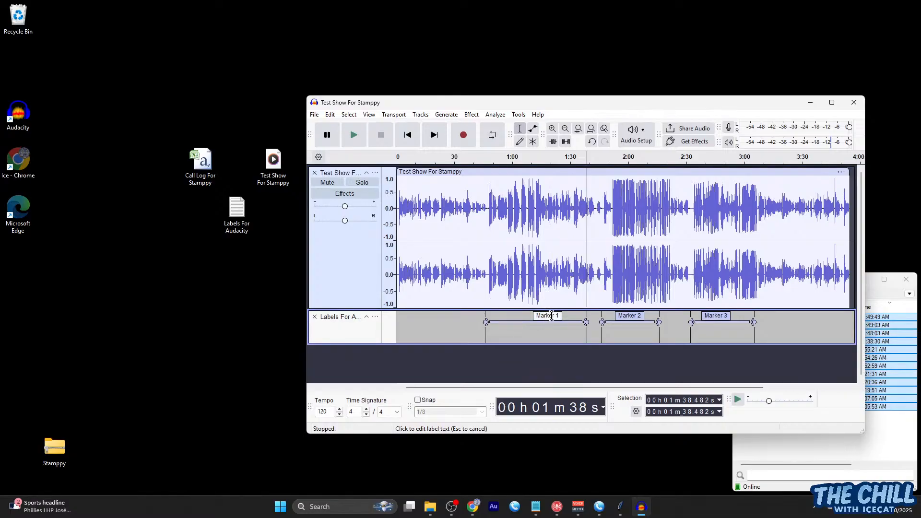
pyautogui.hotkey('ctrl', 'a')
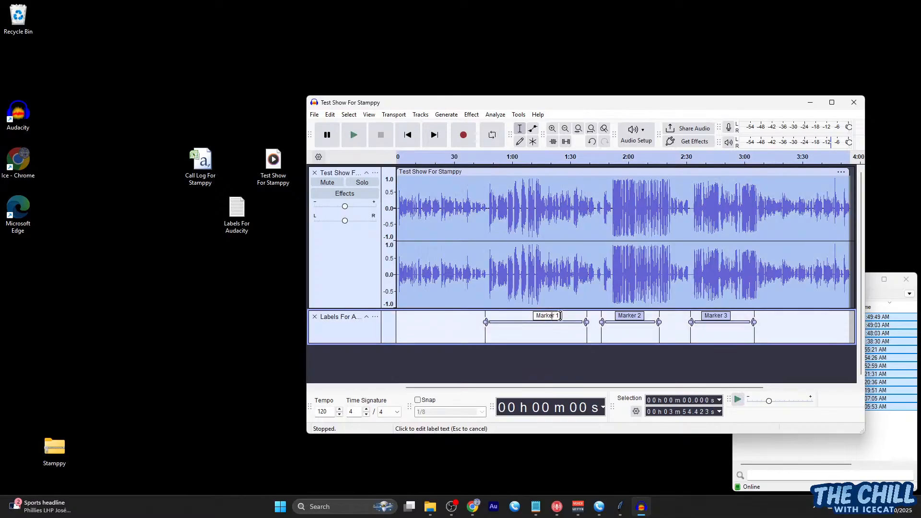
pyautogui.click(594, 322)
# Rename the Marker 1 label as Kids Pep Talk Line
pyautogui.click(557, 317)
pyautogui.press('BackSpace')
pyautogui.press('BackSpace')
pyautogui.press('BackSpace')
pyautogui.press('BackSpace')
pyautogui.press('BackSpace')
pyautogui.press('BackSpace')
pyautogui.press('BackSpace')
pyautogui.press('BackSpace')
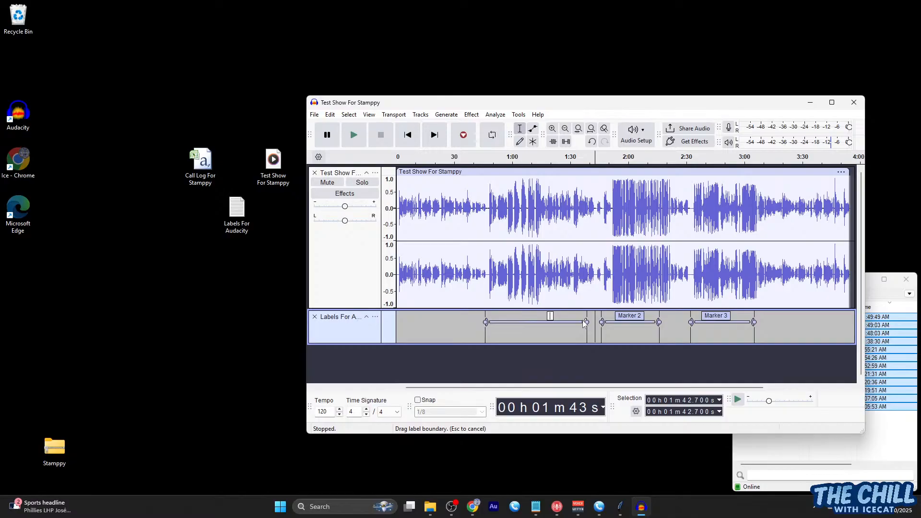
pyautogui.write('Kids P')
pyautogui.write('ep Talk Line')
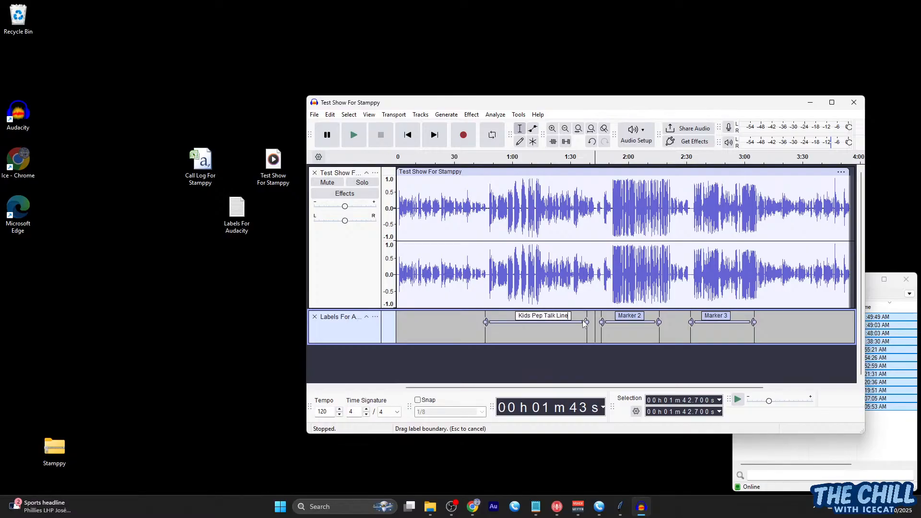
pyautogui.click(568, 331)
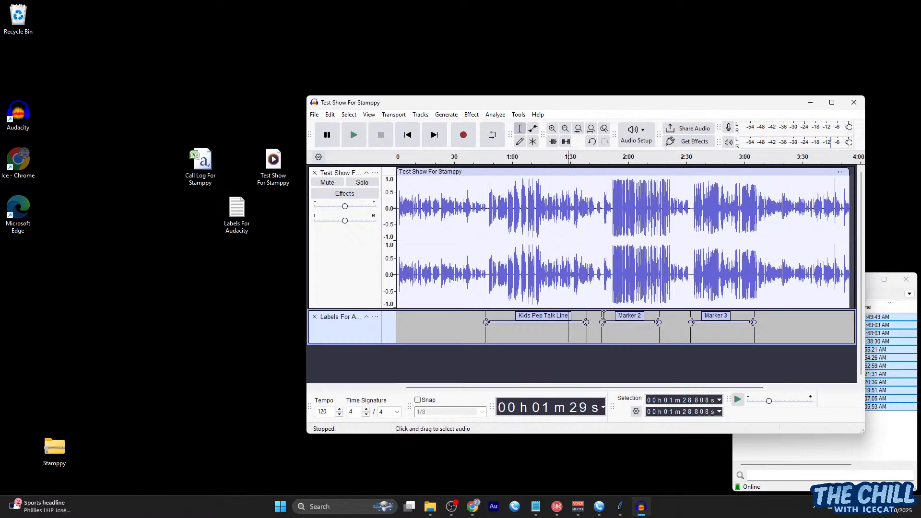
# Play the audio from the start of Marker 2 and around its end, and place the cursor at about 2:23
pyautogui.click(602, 302)
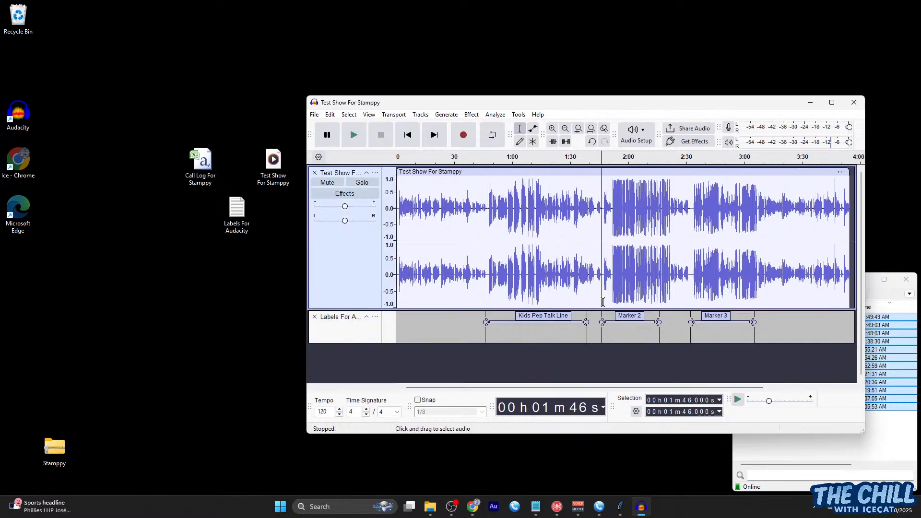
pyautogui.press('space')
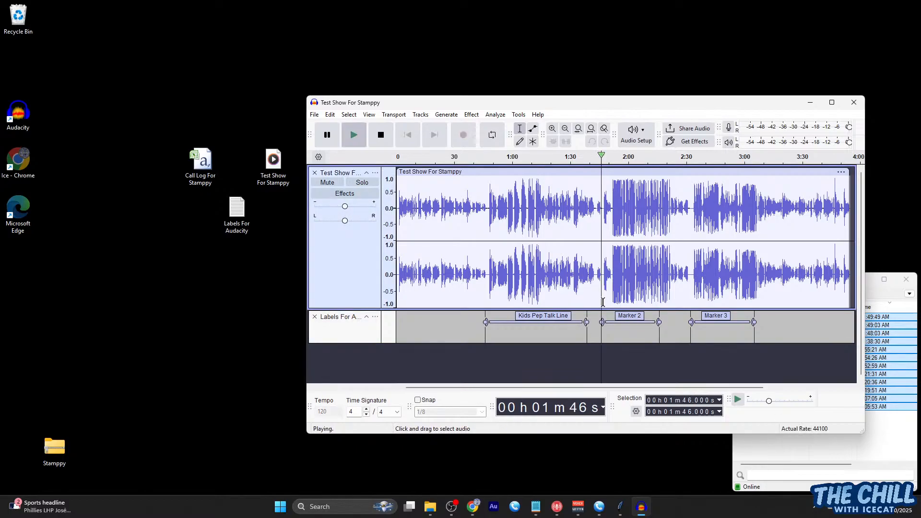
pyautogui.click(657, 302)
pyautogui.click(655, 300)
pyautogui.press('space')
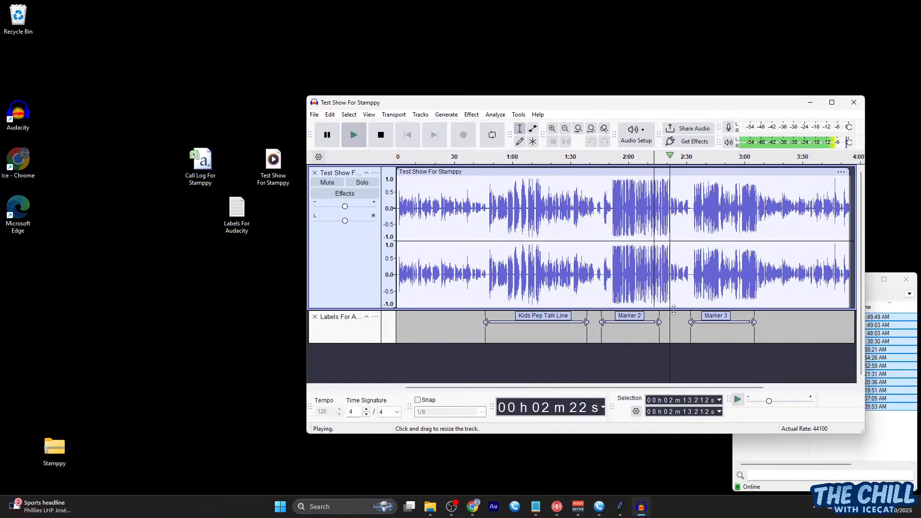
pyautogui.press('space')
pyautogui.click(672, 303)
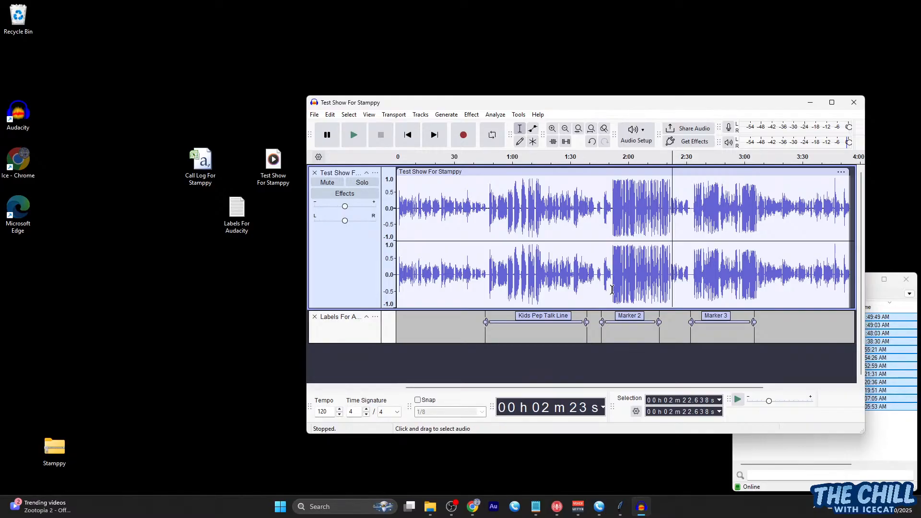
# Move the start of Marker 2 to where the loud call audio begins, at about 1:52
pyautogui.click(612, 290)
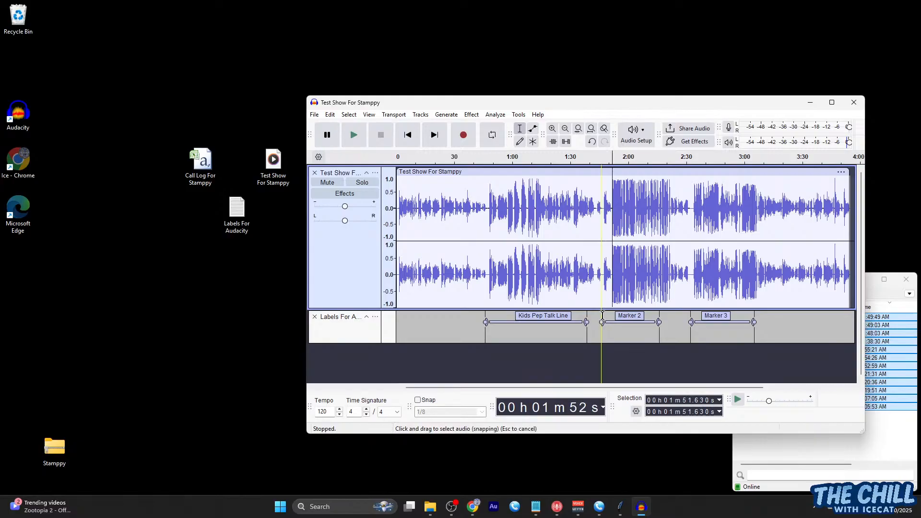
pyautogui.moveTo(603, 327); pyautogui.dragTo(612, 325)
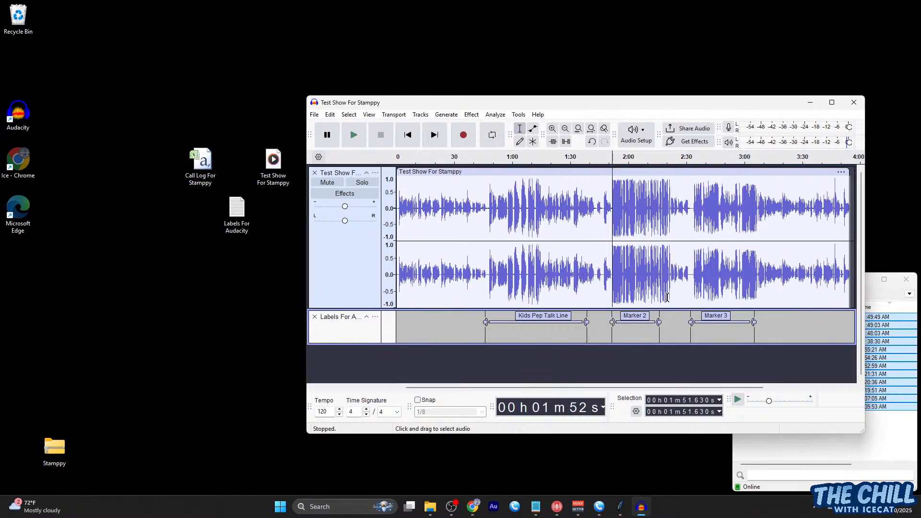
# Play the audio around 2:20 to locate the call's end, and extend the end of Marker 2 to about 2:22
pyautogui.click(667, 298)
pyautogui.press('space')
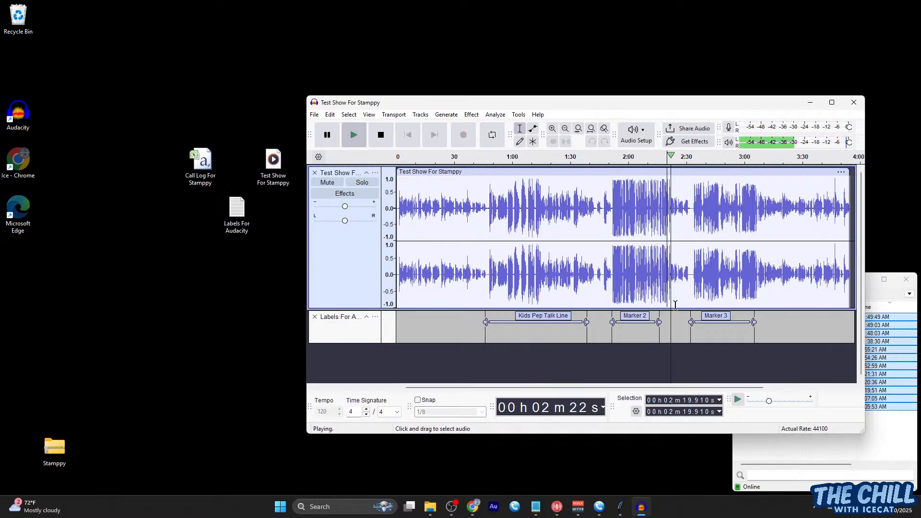
pyautogui.press('space')
pyautogui.click(672, 299)
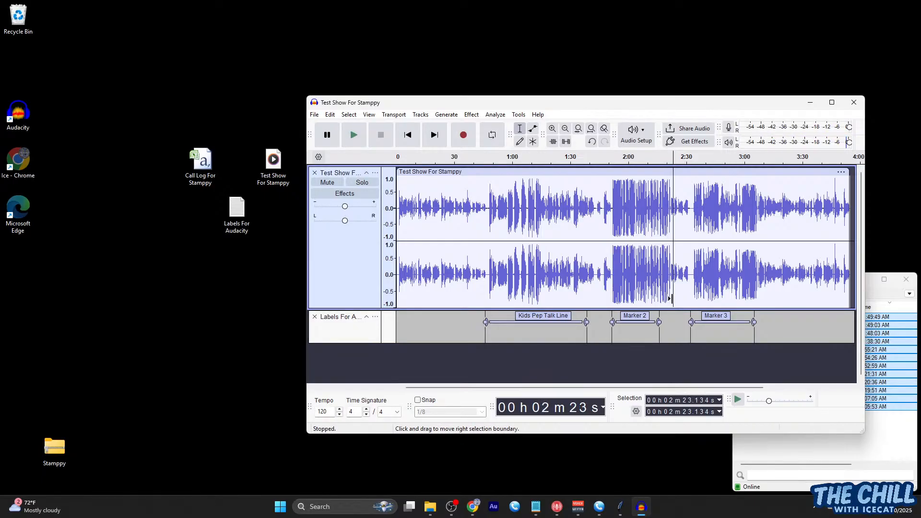
pyautogui.click(670, 294)
pyautogui.press('space')
pyautogui.press('space')
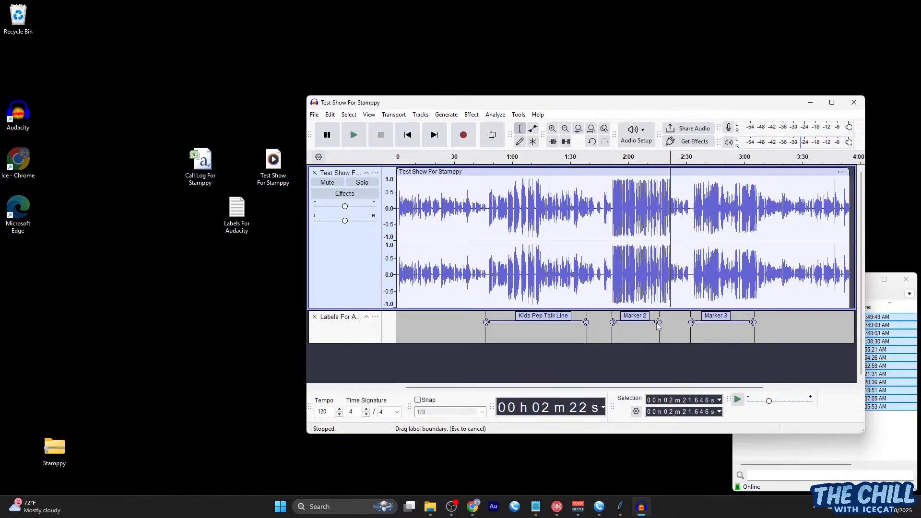
pyautogui.moveTo(658, 325); pyautogui.dragTo(666, 327)
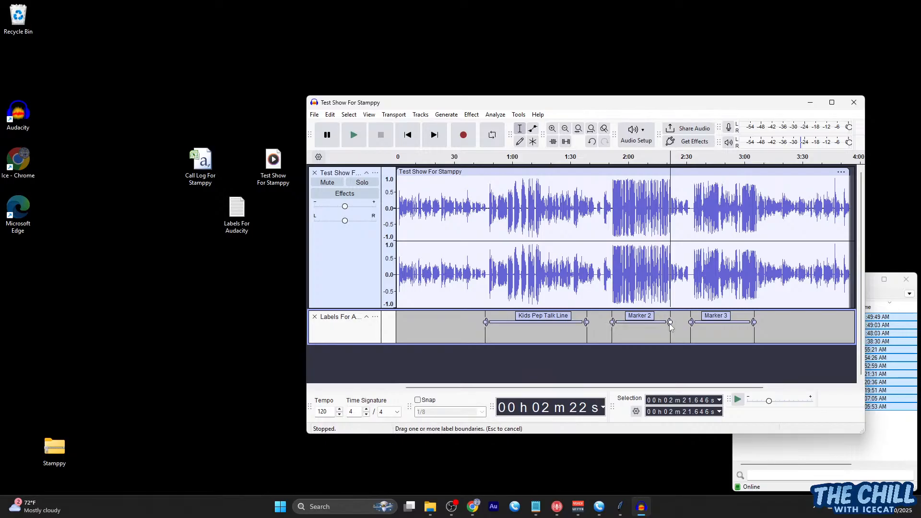
pyautogui.moveTo(632, 325)
pyautogui.mouseDown()
pyautogui.moveTo(611, 323)
pyautogui.moveTo(633, 327)
pyautogui.mouseUp()
# Play the audio at the start and near the end of Marker 3, and shift the whole marker slightly later to match the call
pyautogui.click(690, 300)
pyautogui.press('space')
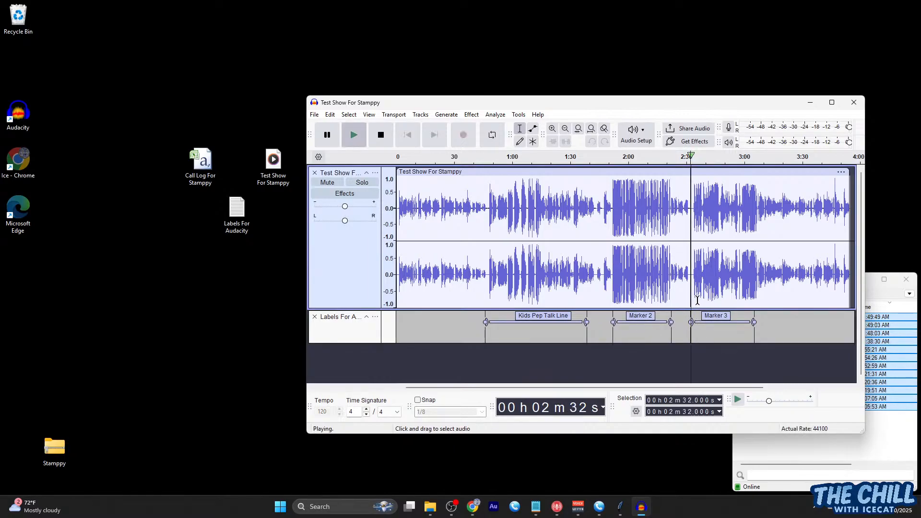
pyautogui.press('space')
pyautogui.click(753, 301)
pyautogui.press('space')
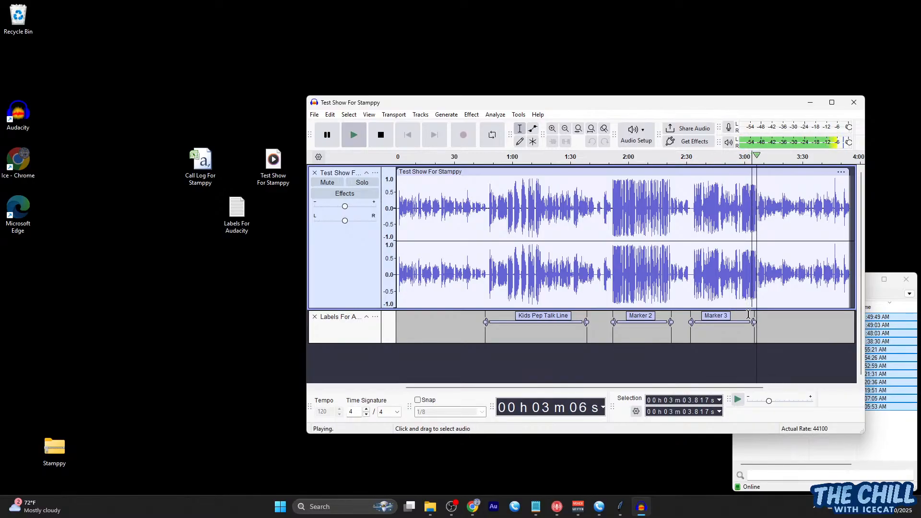
pyautogui.press('space')
pyautogui.moveTo(726, 322); pyautogui.dragTo(728, 323)
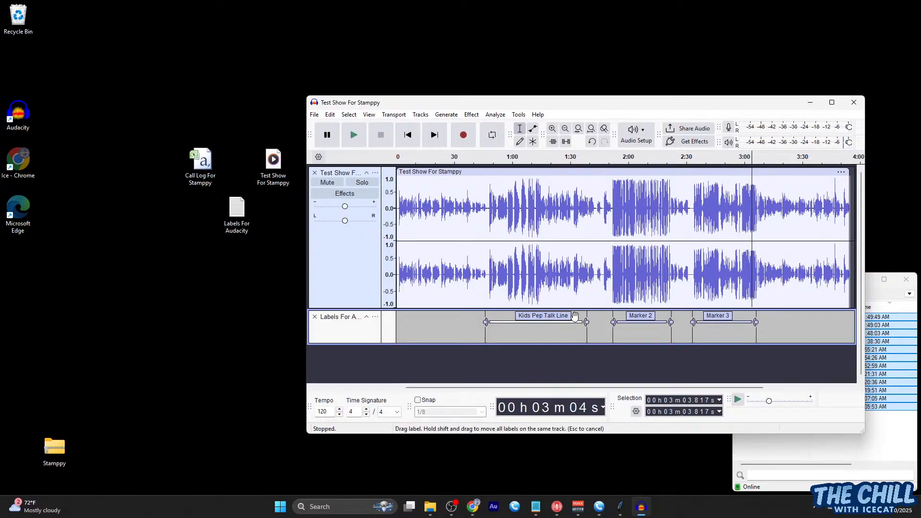
# Rename the Marker 2 label as Santa
pyautogui.click(639, 316)
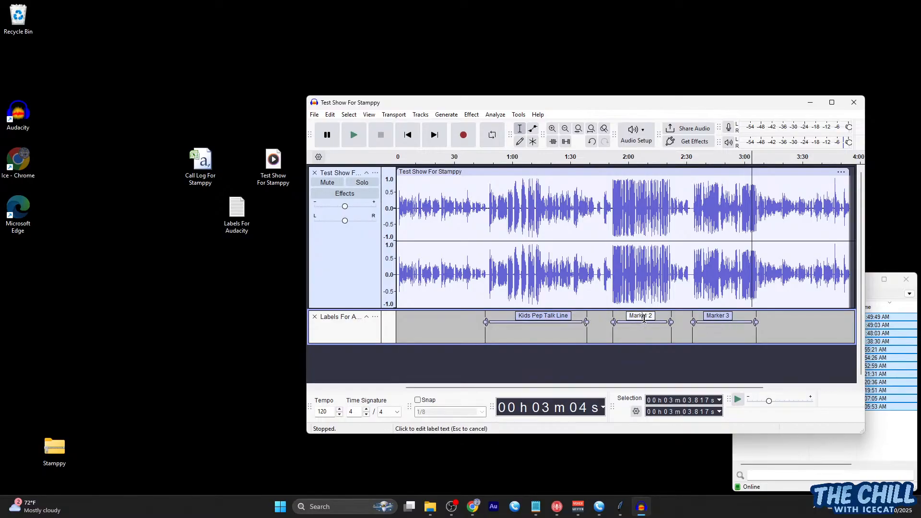
pyautogui.hotkey('ctrl', 'a')
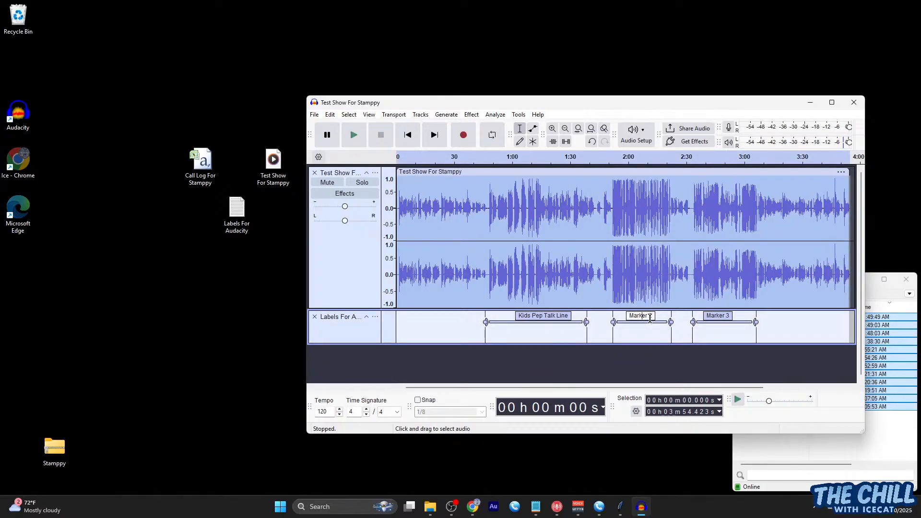
pyautogui.click(649, 318)
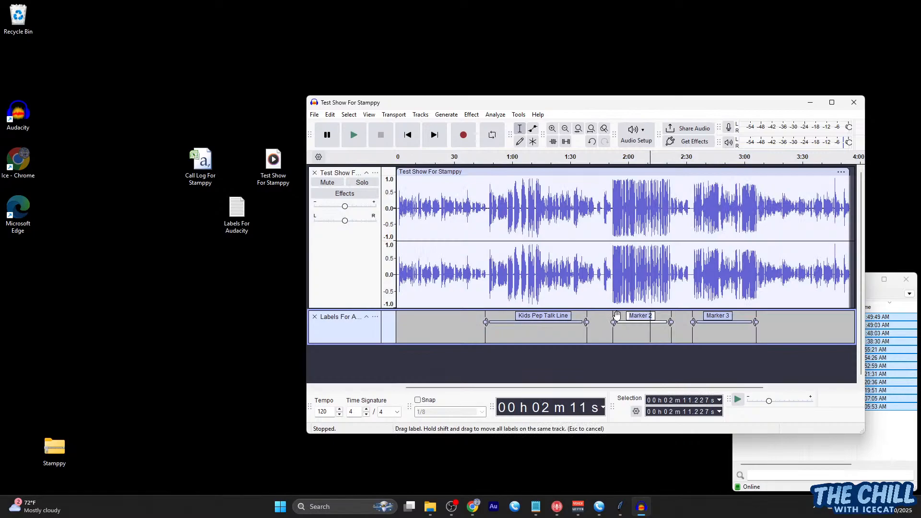
pyautogui.write('Santa')
# Replace the text of the Marker 3 label with the caller's name
pyautogui.click(716, 316)
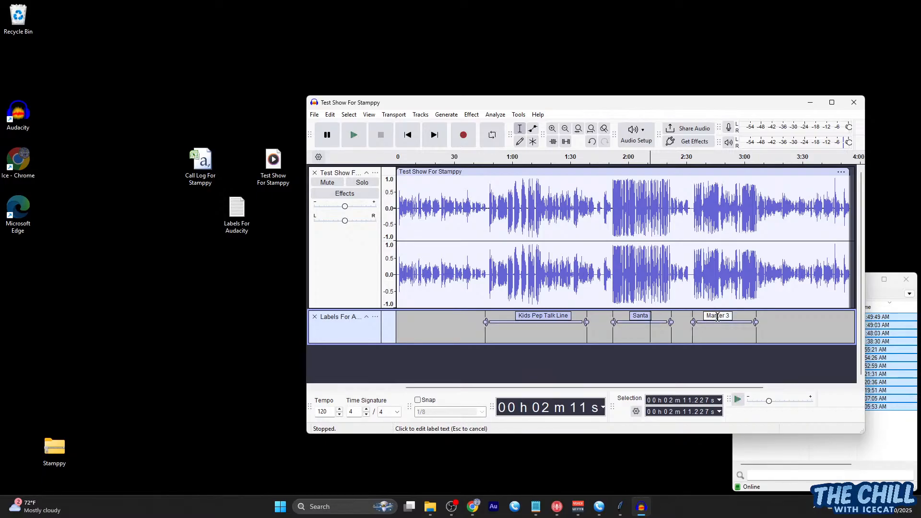
pyautogui.press('BackSpace')
pyautogui.press('BackSpace')
pyautogui.press('BackSpace')
pyautogui.press('BackSpace')
pyautogui.press('BackSpace')
pyautogui.press('BackSpace')
pyautogui.press('BackSpace')
pyautogui.press('BackSpace')
pyautogui.write('Murr')
pyautogui.click(800, 328)
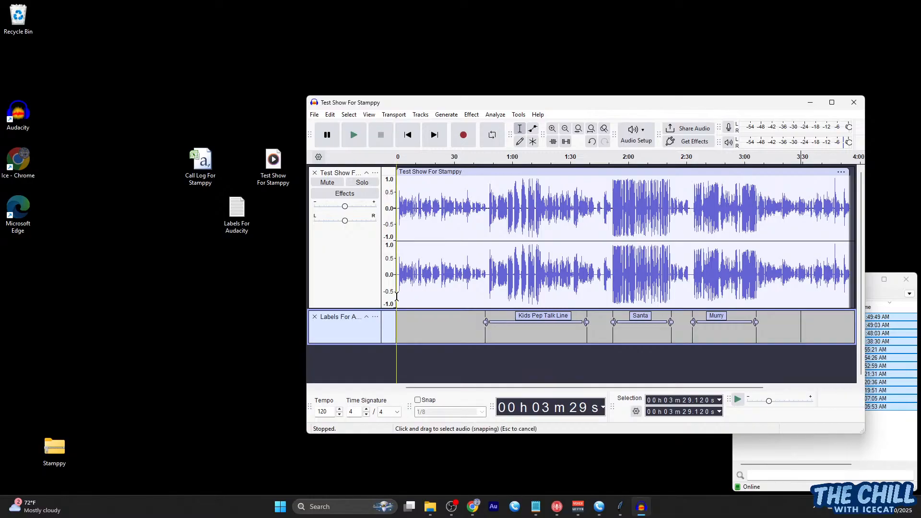
# Play the opening seconds of the show from about 0:01, and stop playback
pyautogui.click(398, 296)
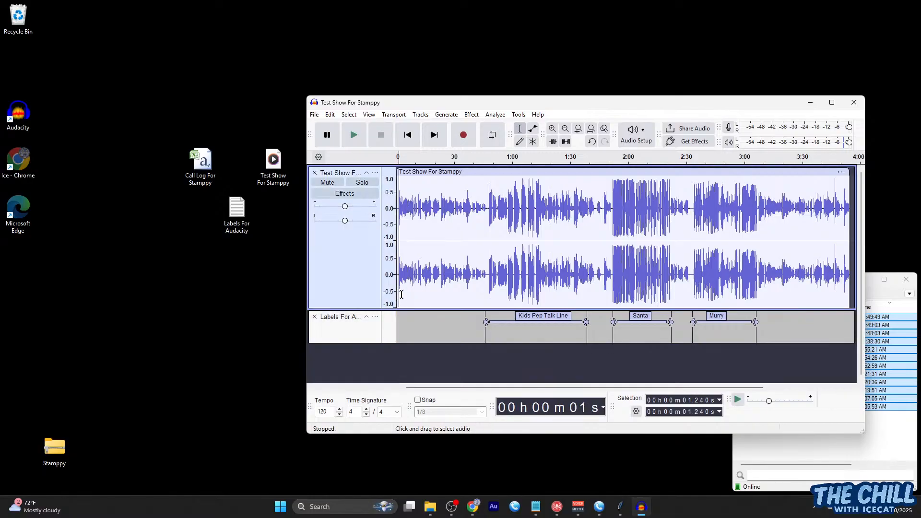
pyautogui.press('space')
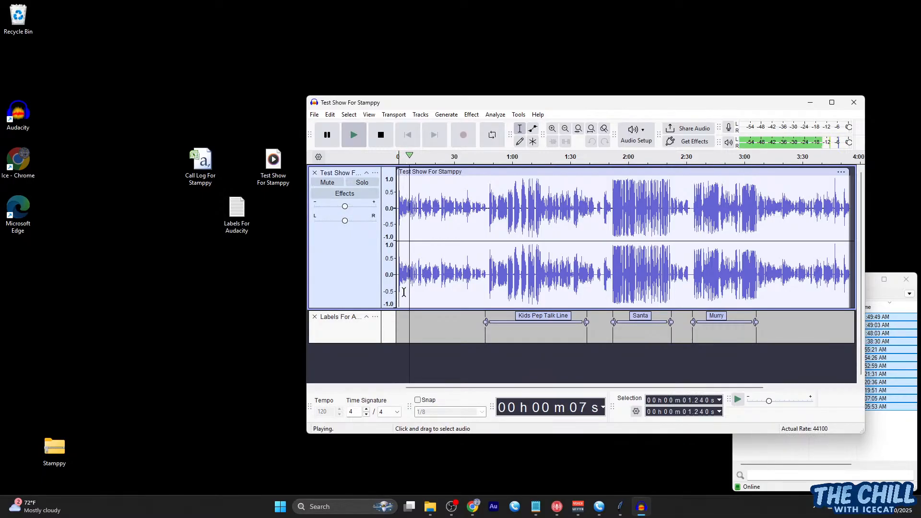
pyautogui.press('space')
# Add a label from the beginning of the show to about 0:13 and name it Ice Cat Intro
pyautogui.click(421, 320)
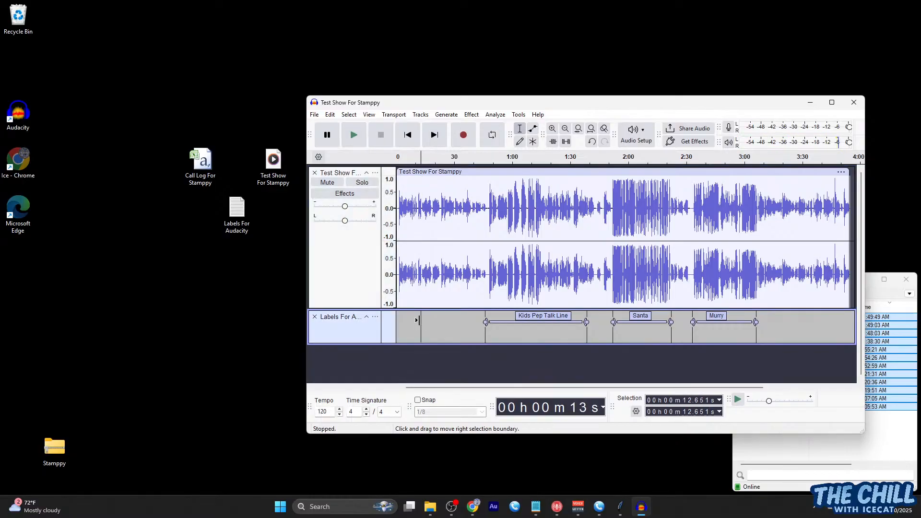
pyautogui.click(422, 287)
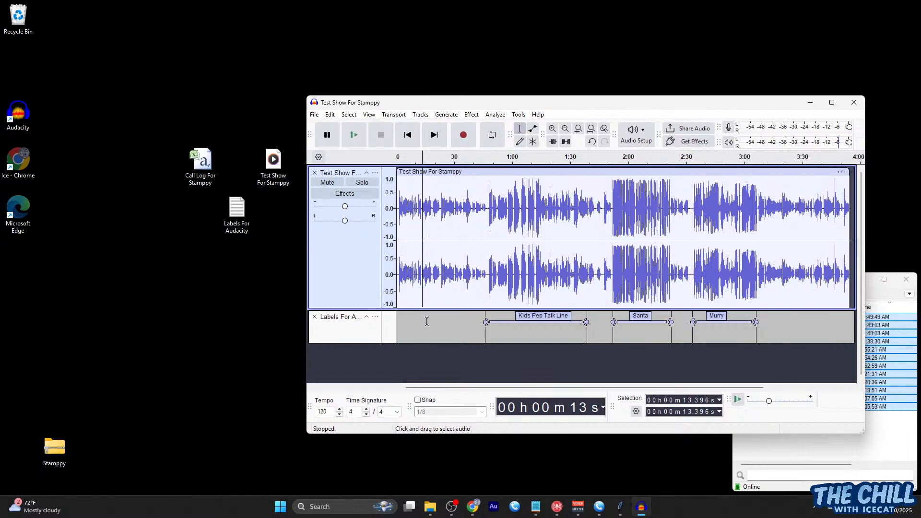
pyautogui.hotkey('ctrl', 'b')
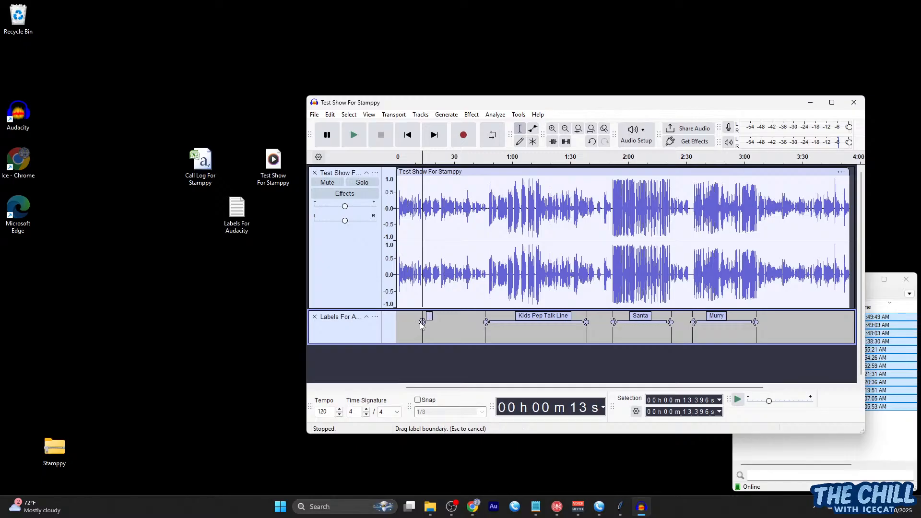
pyautogui.moveTo(422, 323); pyautogui.dragTo(397, 326)
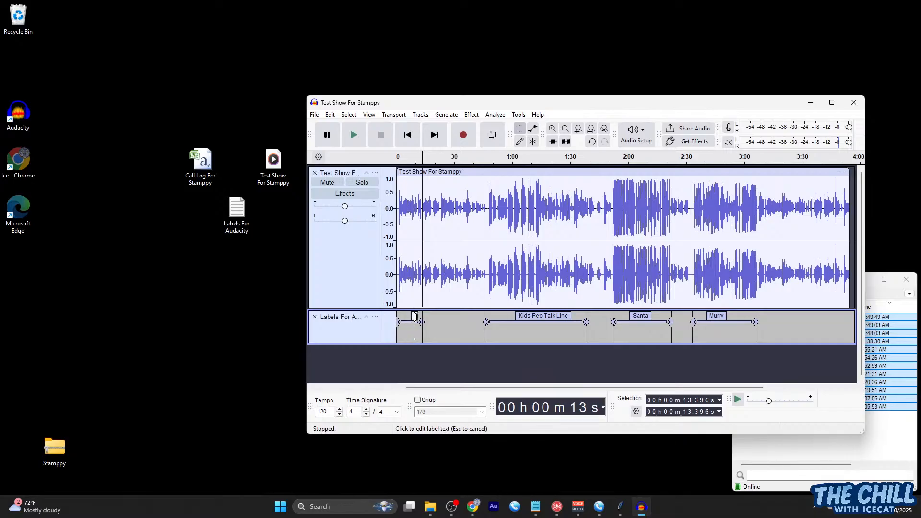
pyautogui.click(414, 316)
pyautogui.write('Ice Cat Intro')
pyautogui.press('Return')
# Play the audio from about 0:23 and from about 0:39 to review the talk before the Kids Pep Talk Line call
pyautogui.click(447, 329)
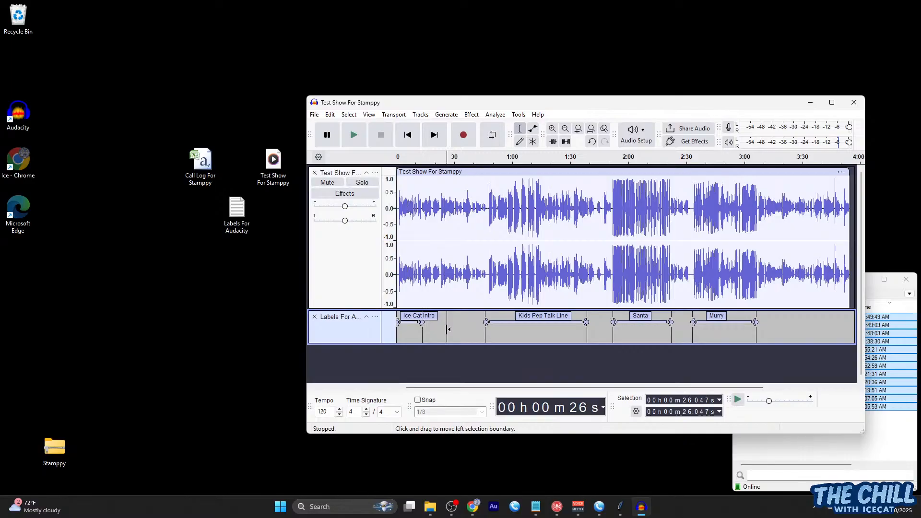
pyautogui.click(442, 288)
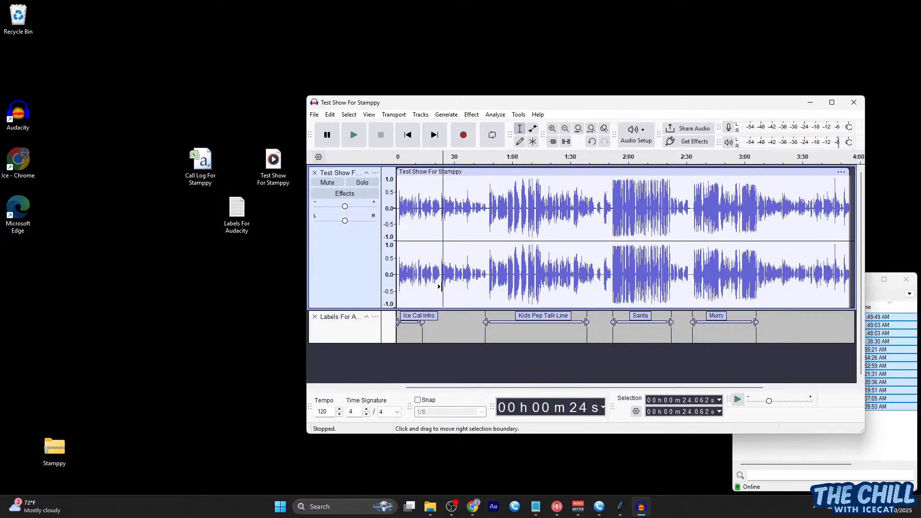
pyautogui.click(441, 286)
pyautogui.press('space')
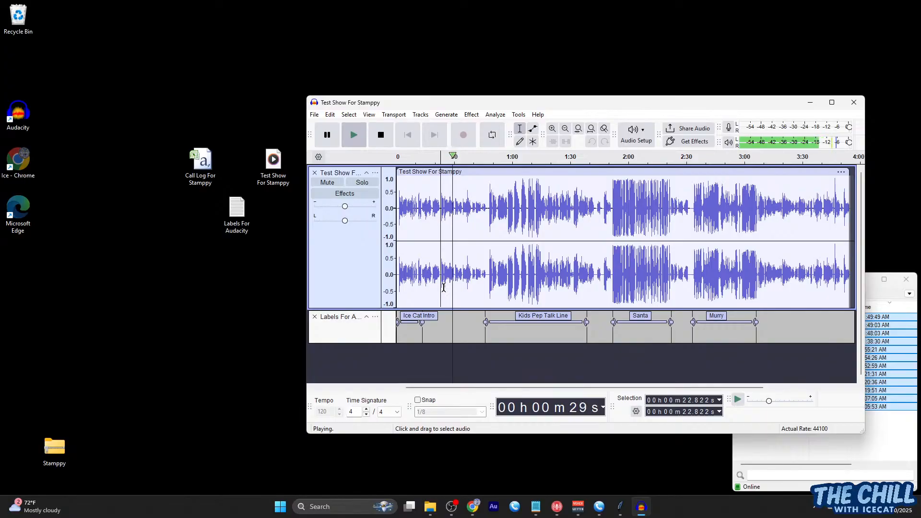
pyautogui.press('space')
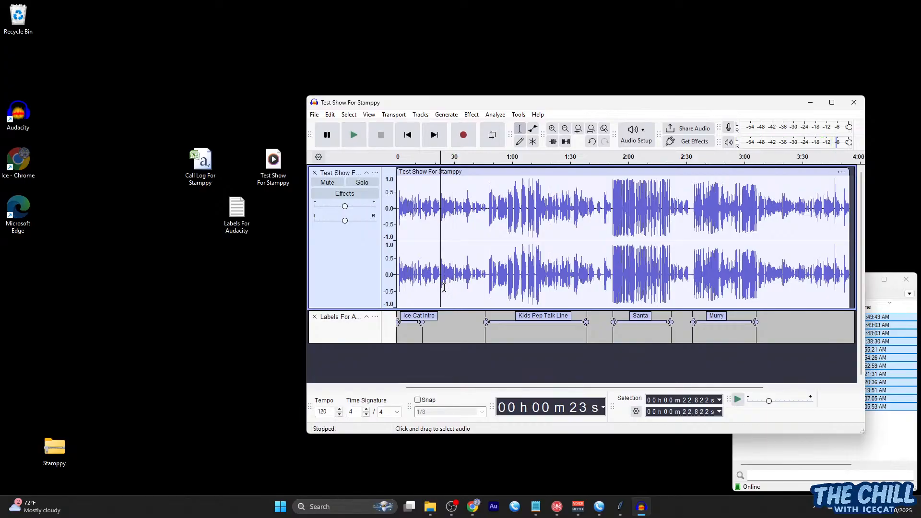
pyautogui.press('space')
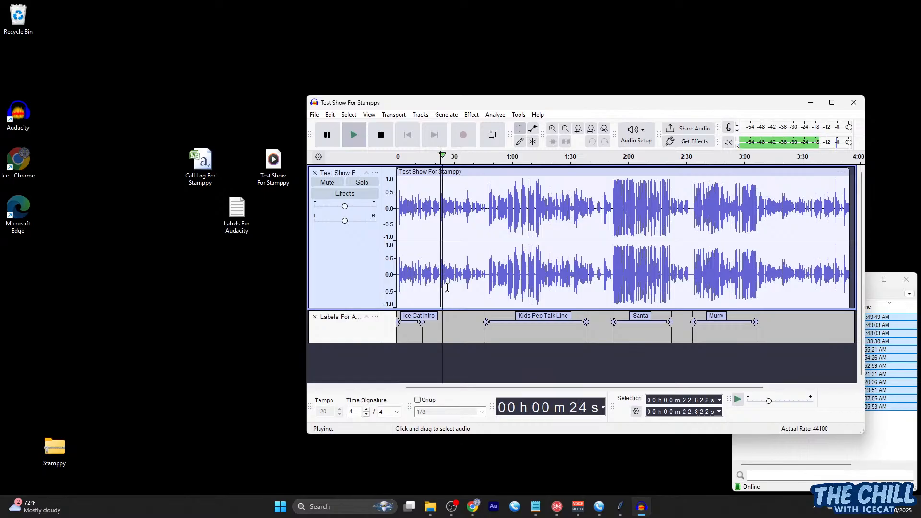
pyautogui.click(473, 286)
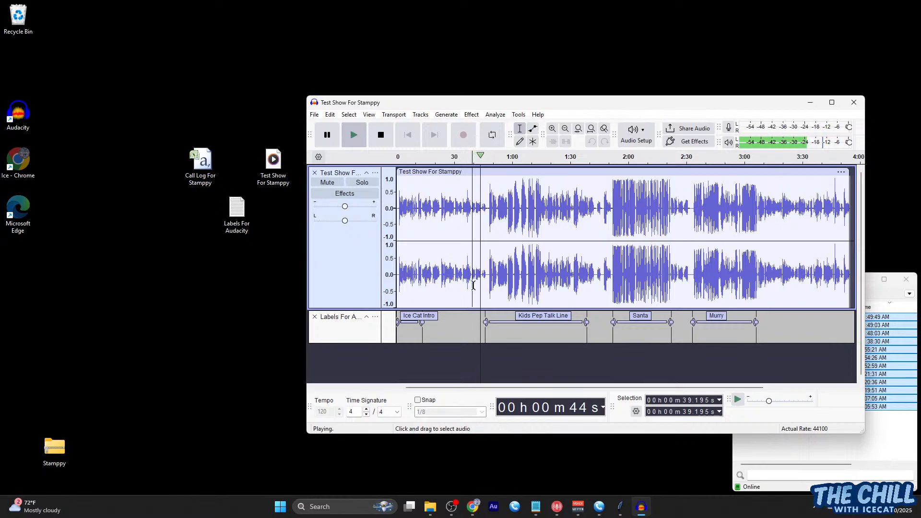
pyautogui.press('space')
# Add an unnamed label over the audio from about 0:39 to 0:47, just before the Kids Pep Talk Line call
pyautogui.click(472, 285)
pyautogui.moveTo(470, 285); pyautogui.dragTo(484, 289)
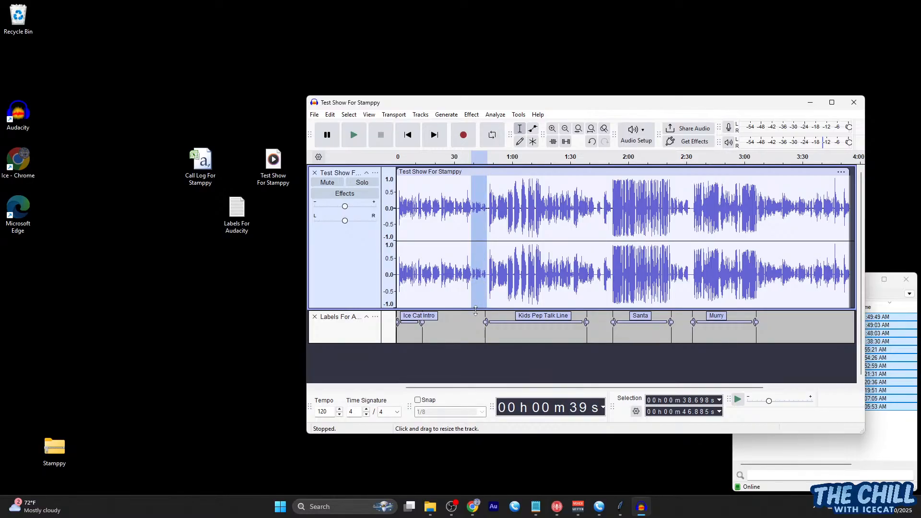
pyautogui.hotkey('ctrl', 'b')
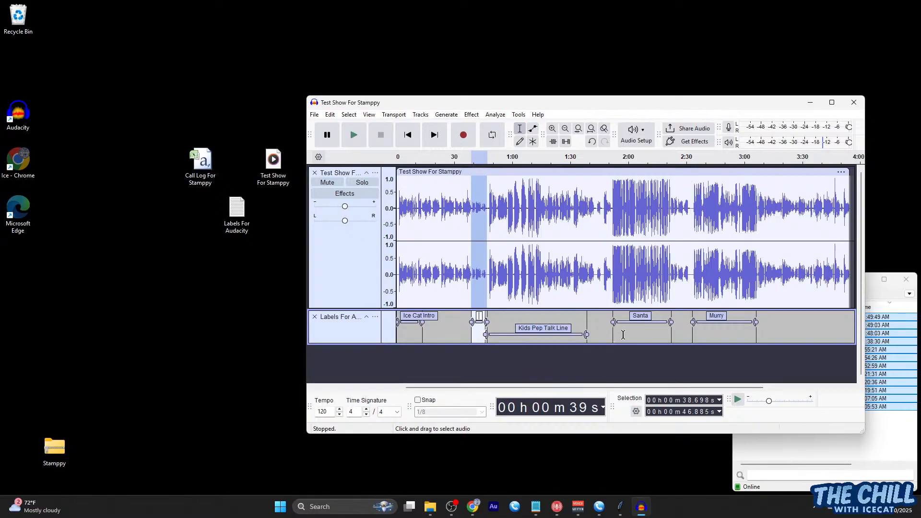
# Play a short part of the Santa call from about 2:00, and stop playback
pyautogui.click(628, 335)
pyautogui.press('space')
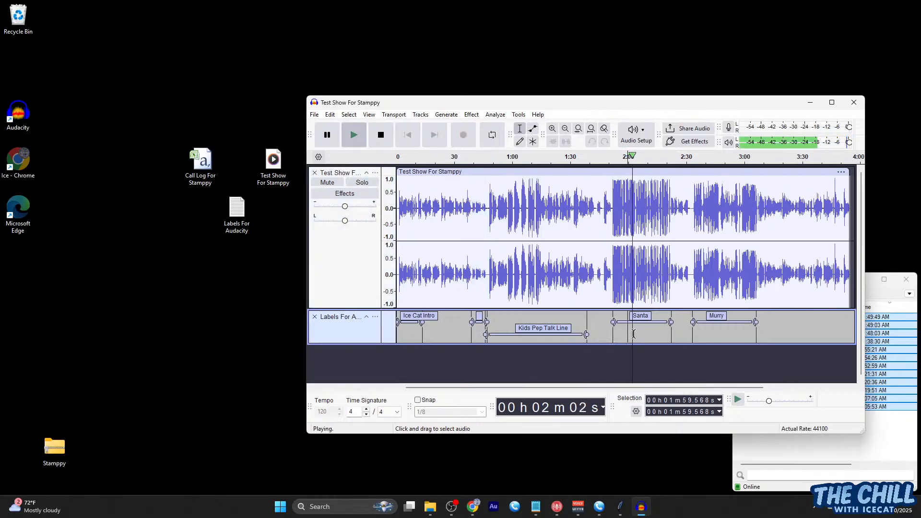
pyautogui.press('space')
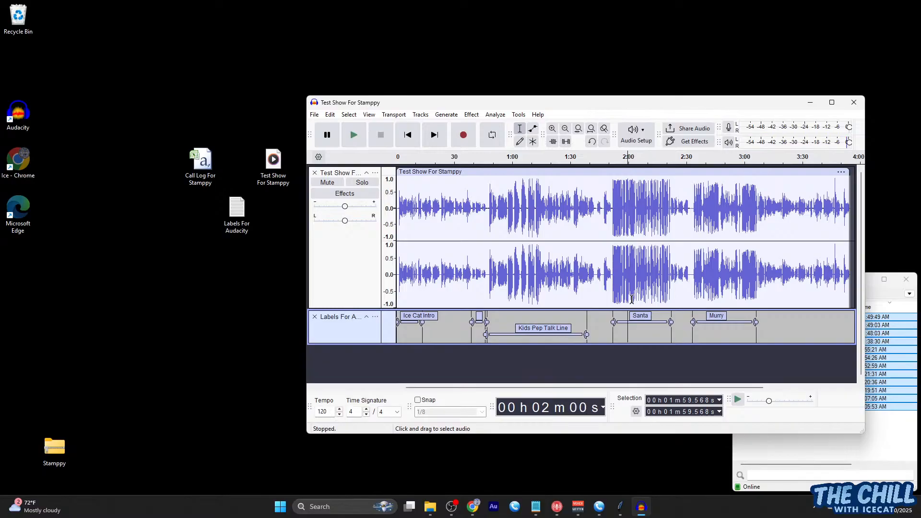
# Add a label inside the Santa call from about 2:01 to 2:04 and name it personal hotline
pyautogui.click(630, 299)
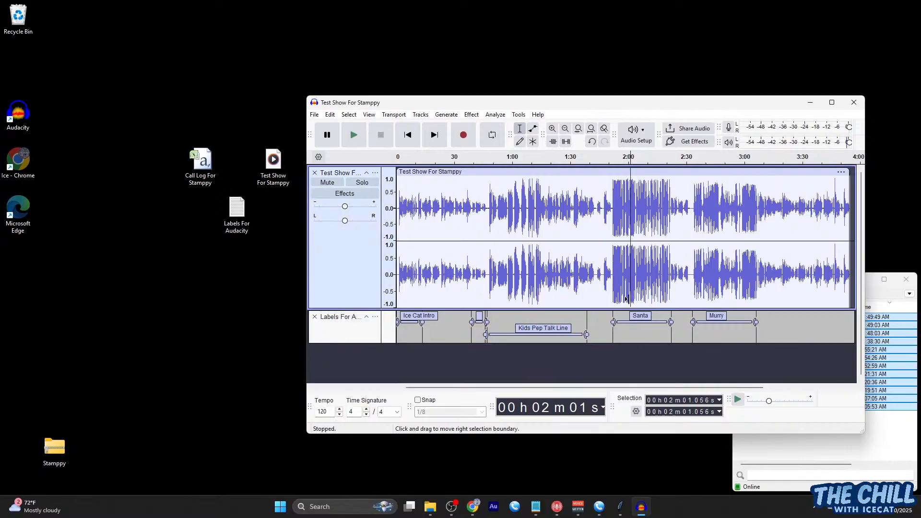
pyautogui.moveTo(626, 298); pyautogui.dragTo(632, 300)
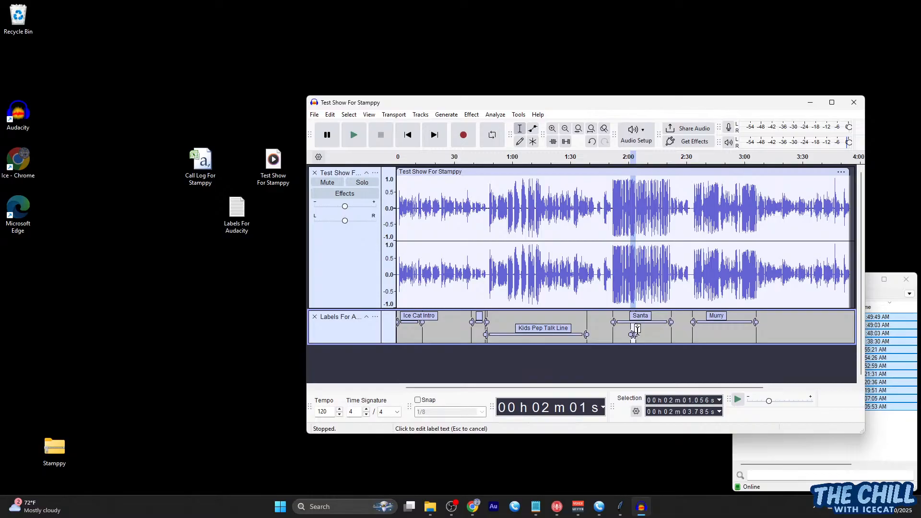
pyautogui.write('personal hotling')
pyautogui.press('BackSpace')
pyautogui.write('e')
# Name the blank label just before Kids Pep Talk Line as IceCat Mumbles
pyautogui.click(707, 332)
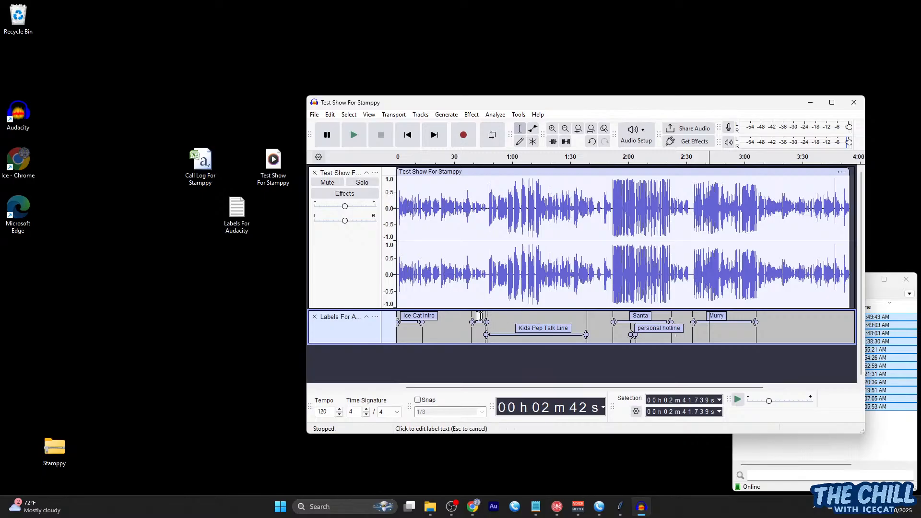
pyautogui.write('IceCat Mumbles')
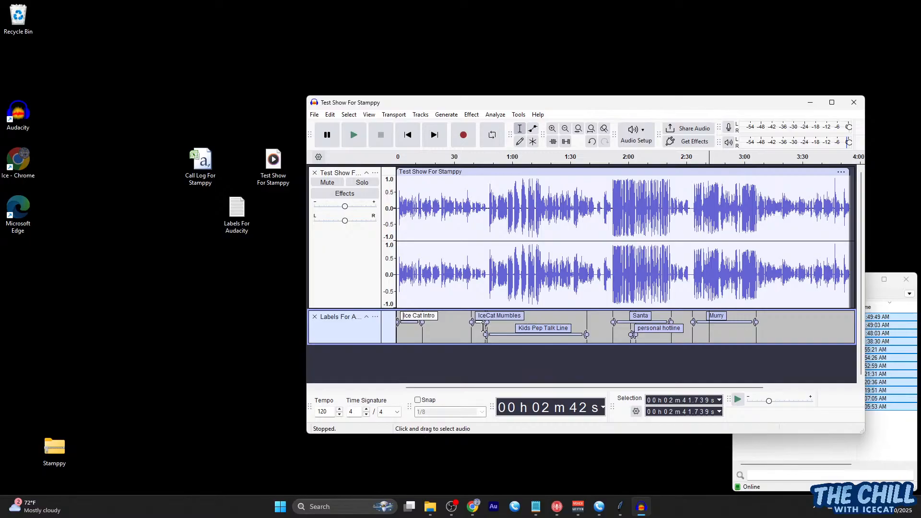
# Prefix the Ice Cat Intro and Kids Pep Talk Line label names with an underscore
pyautogui.write('_')
pyautogui.press('BackSpace')
pyautogui.press('BackSpace')
pyautogui.write('_')
pyautogui.click(520, 328)
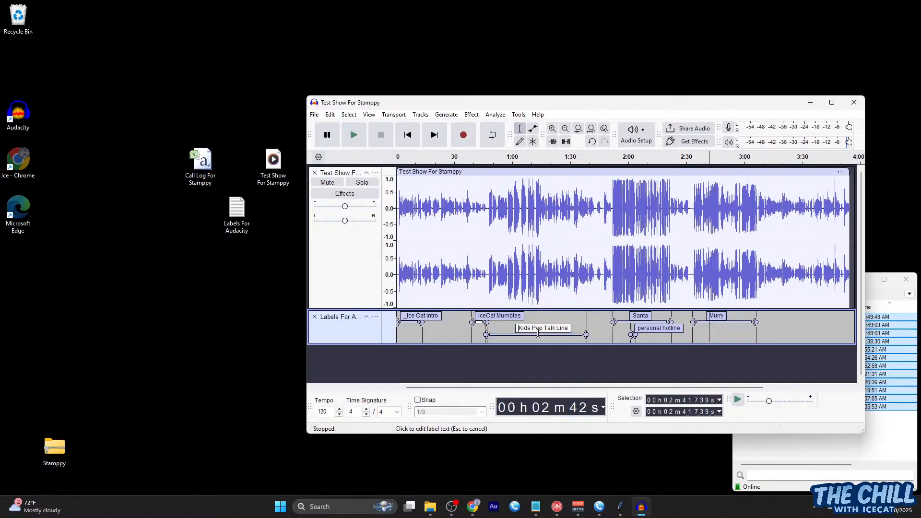
pyautogui.write('_')
pyautogui.click(548, 317)
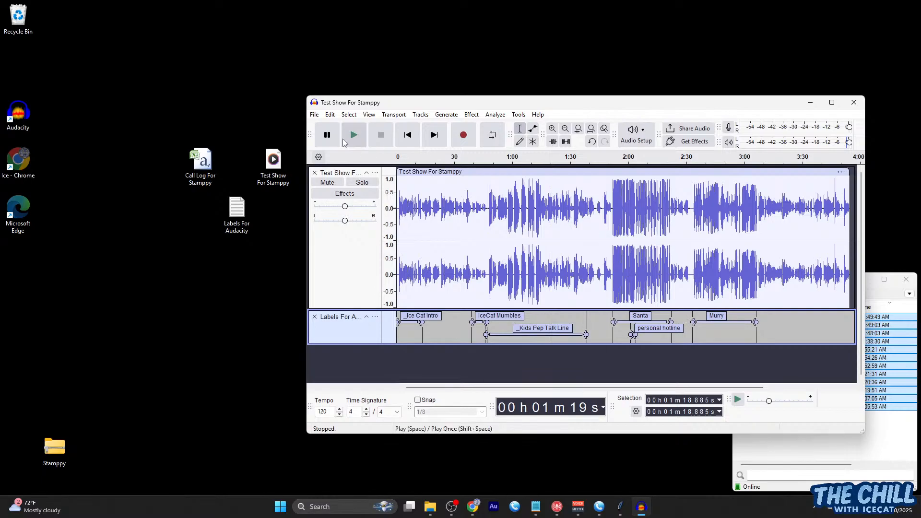
# Set up an audio export as multiple MP3 files, split by labels and named using the label names
pyautogui.click(315, 116)
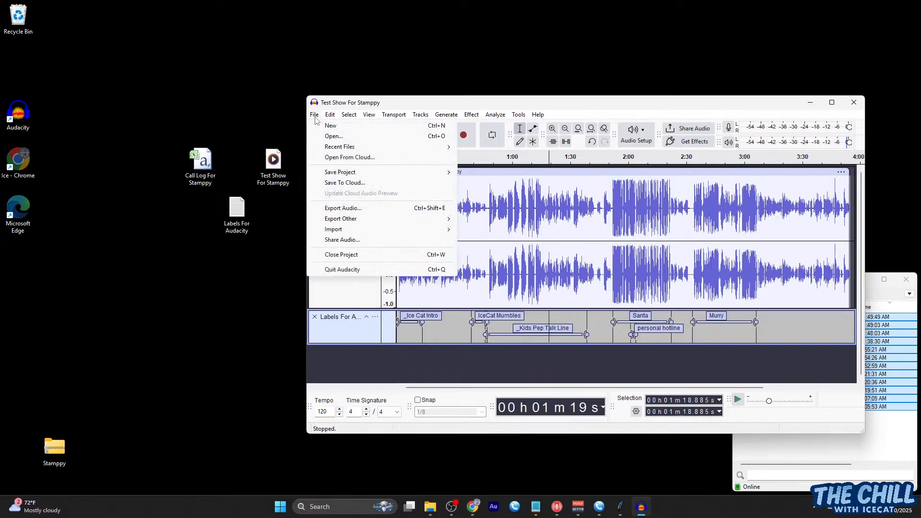
pyautogui.click(349, 211)
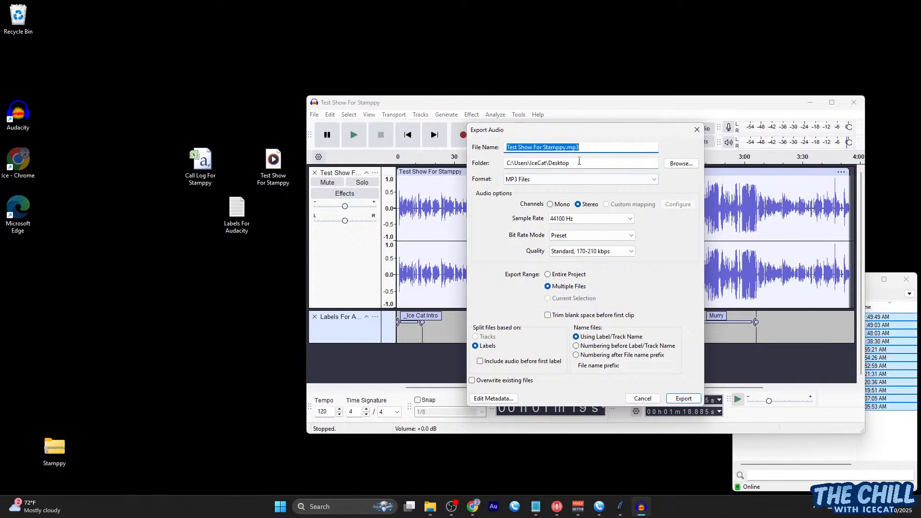
pyautogui.click(559, 277)
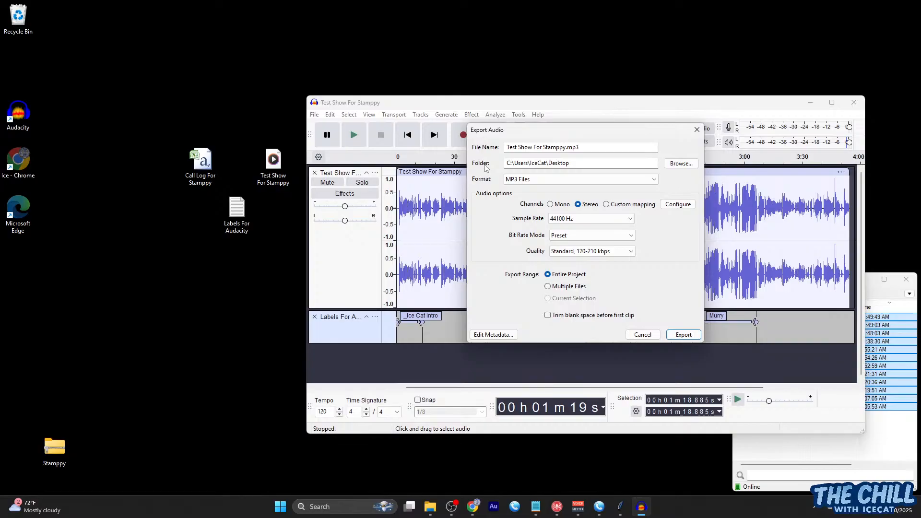
pyautogui.click(562, 288)
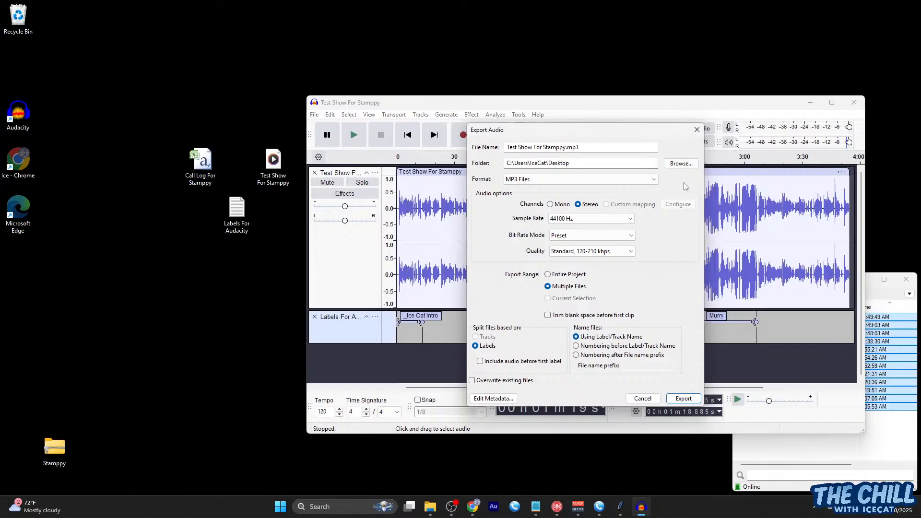
pyautogui.click(654, 180)
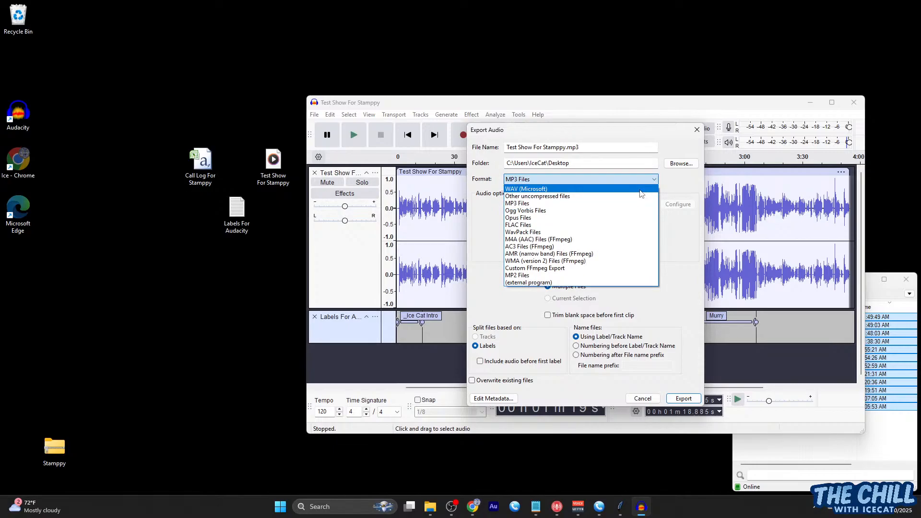
pyautogui.click(635, 206)
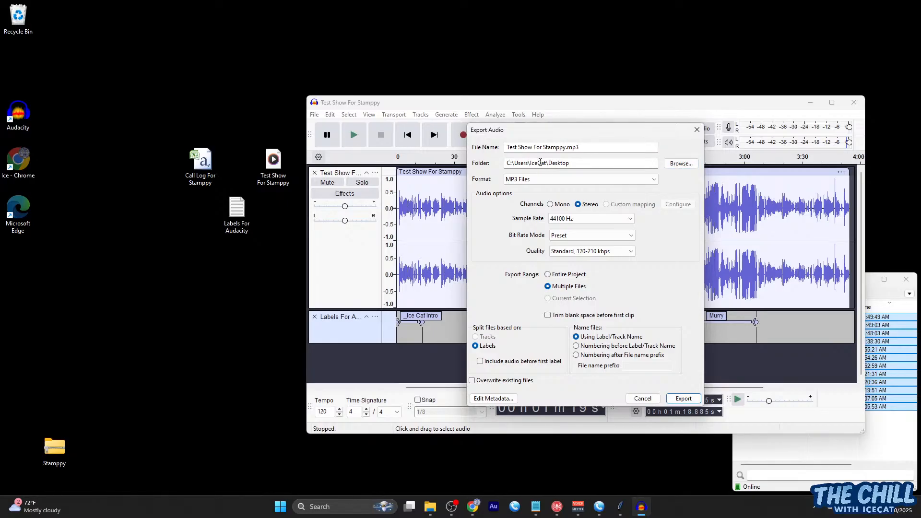
# Create a folder named Exported MP3 Files For Test Show on the Desktop while choosing the export location
pyautogui.click(681, 163)
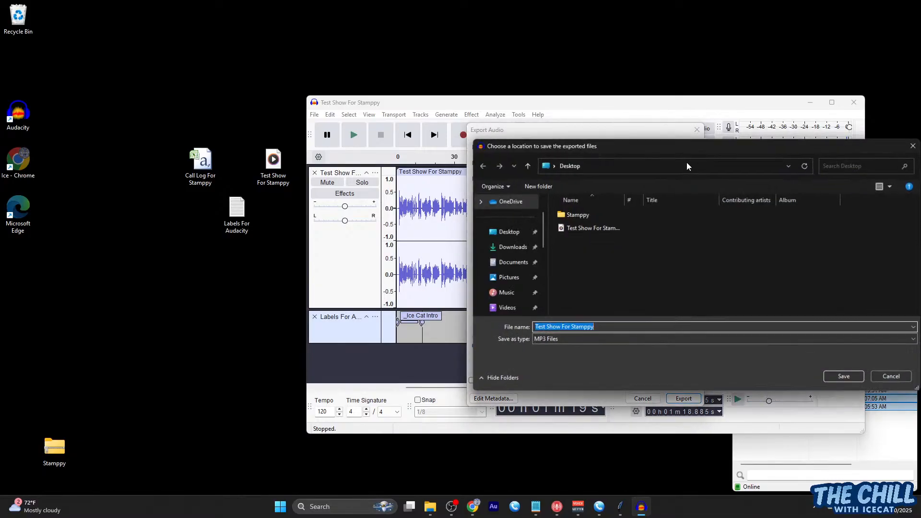
pyautogui.rightClick(606, 243)
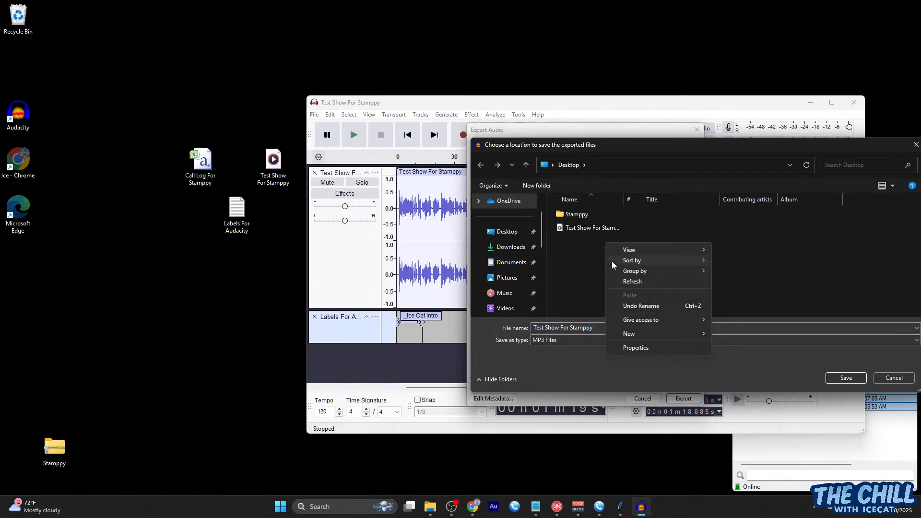
pyautogui.moveTo(633, 335)
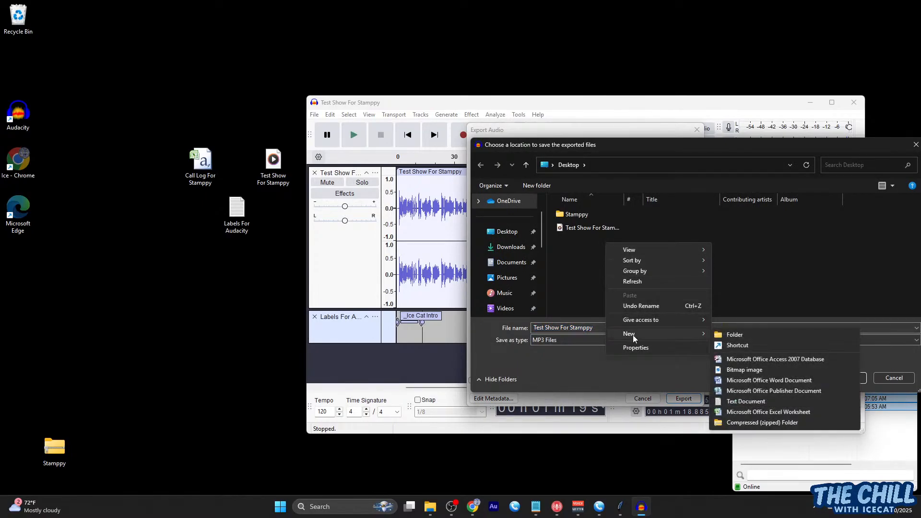
pyautogui.click(723, 335)
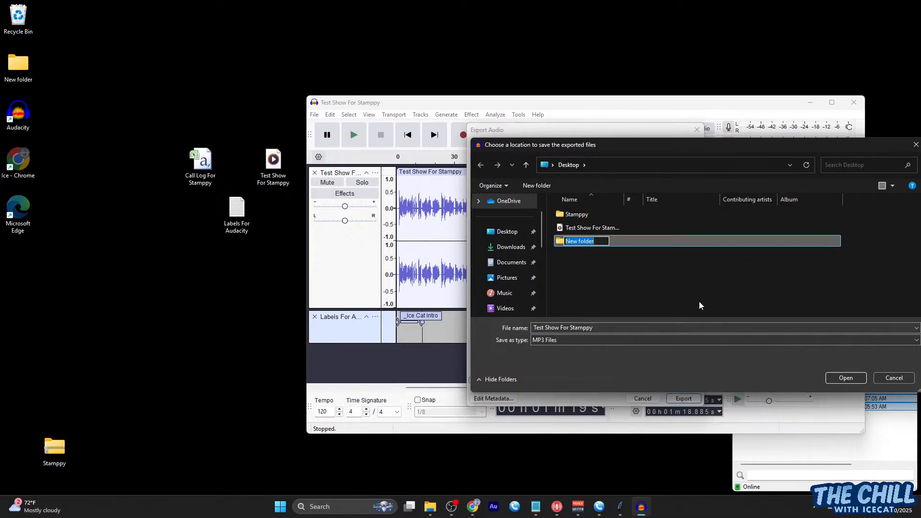
pyautogui.write('Exported MP# files FOr Test Show')
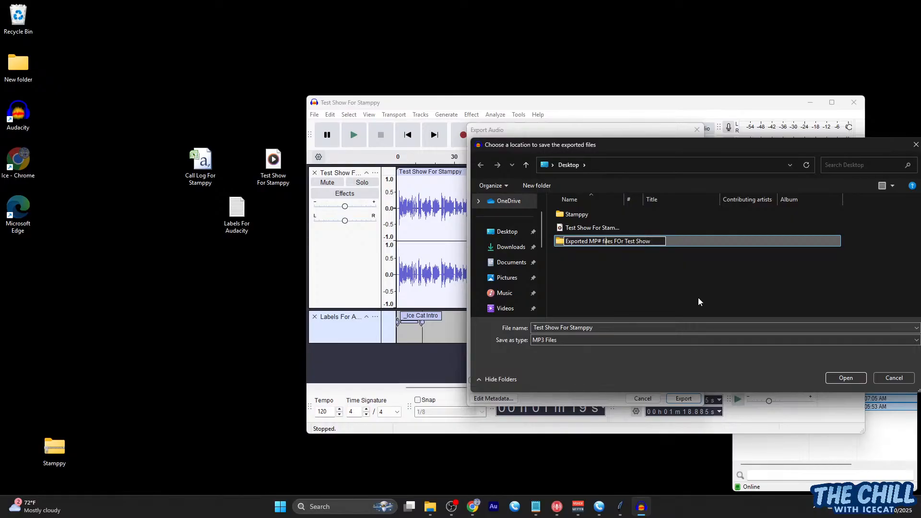
pyautogui.press('BackSpace')
pyautogui.write('3')
pyautogui.press('BackSpace')
pyautogui.write('o')
pyautogui.press('BackSpace')
pyautogui.write('F')
pyautogui.press('Return')
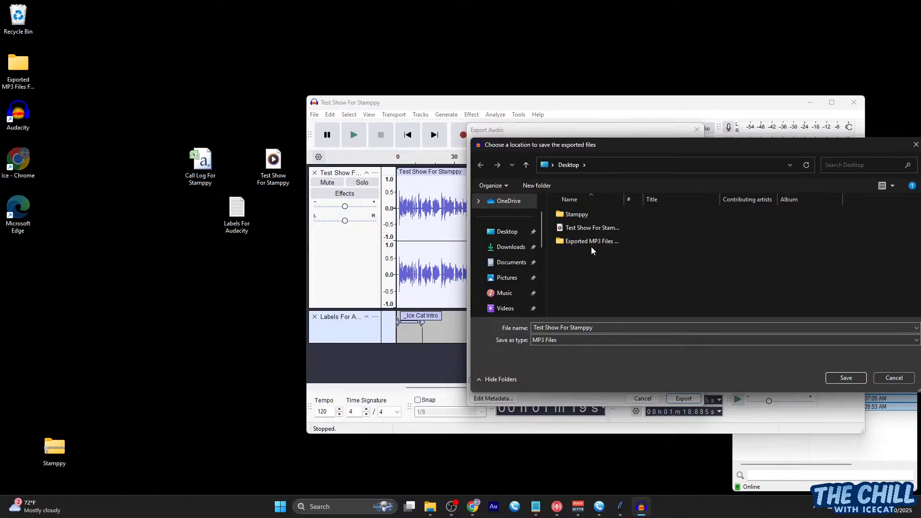
# Choose the Exported MP3 Files For Test Show folder as the destination and export the labelled clips
pyautogui.doubleClick(591, 243)
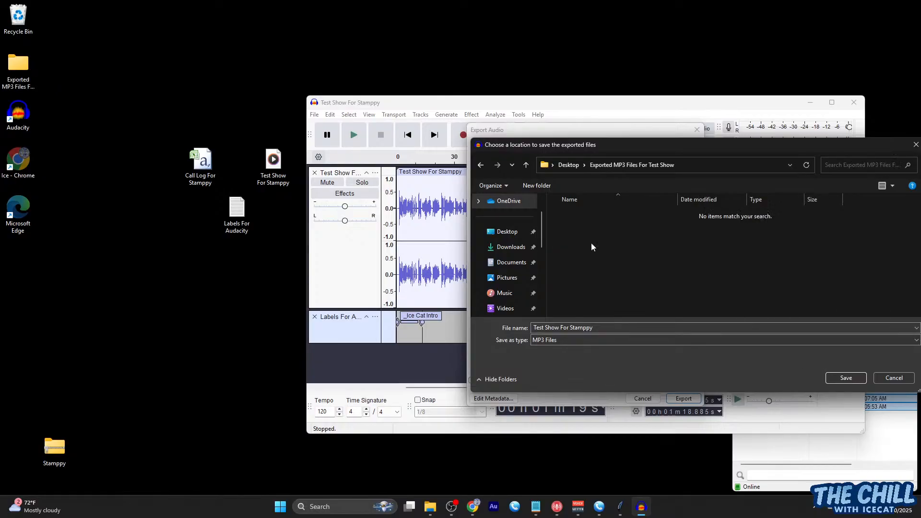
pyautogui.click(845, 379)
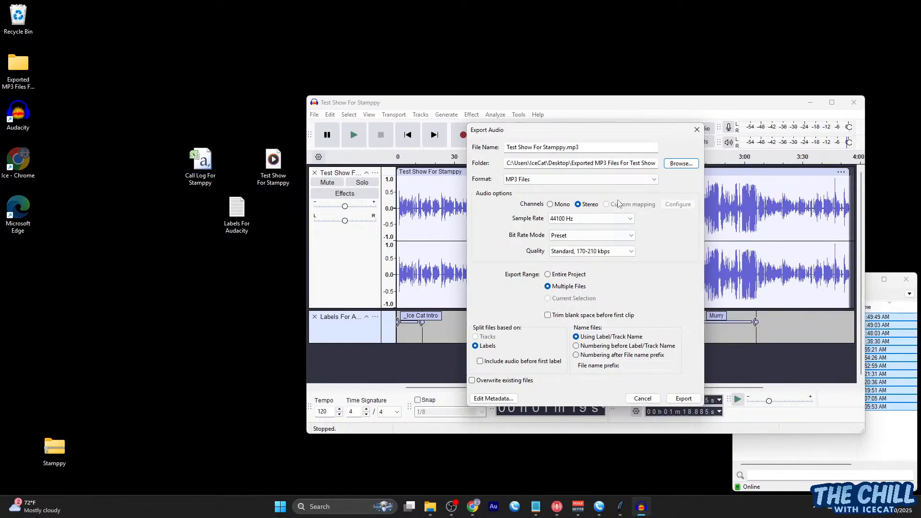
pyautogui.click(688, 404)
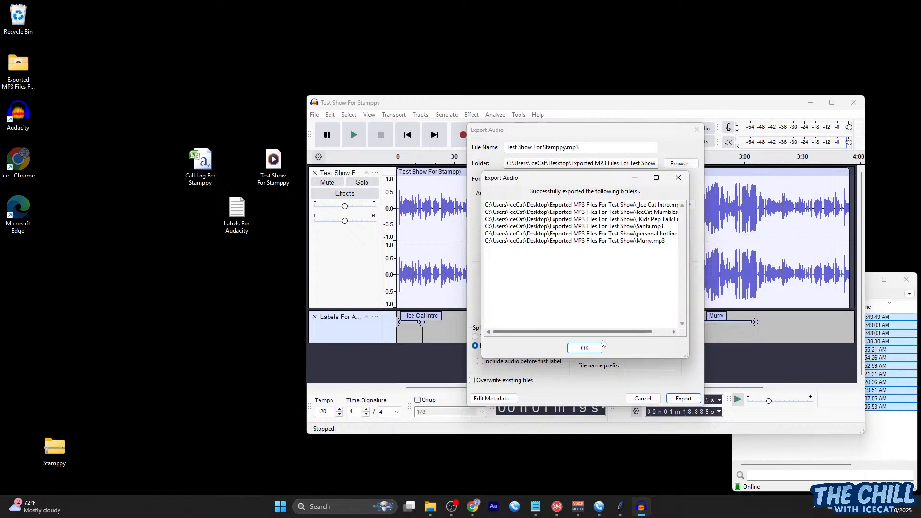
pyautogui.click(586, 349)
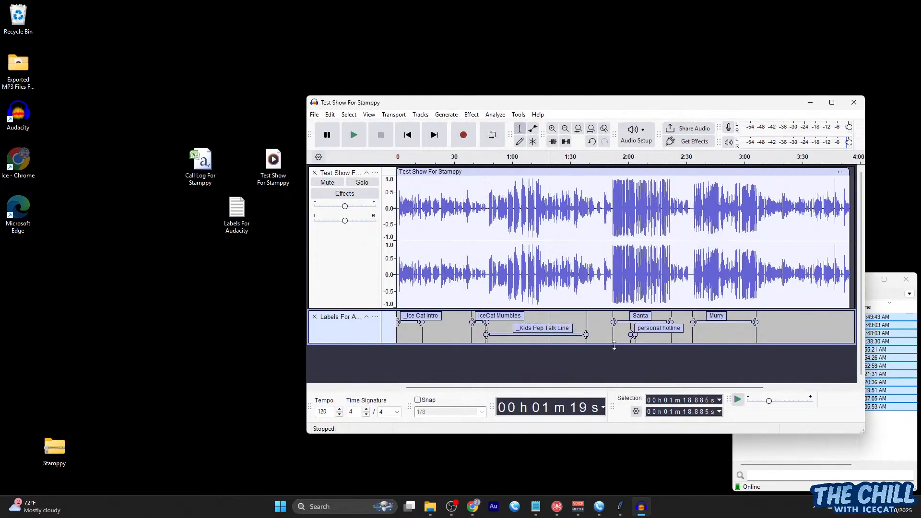
# Move the Exported MP3 Files For Test Show folder beside the Stamppy folder on the desktop and open it to check the clips
pyautogui.click(811, 103)
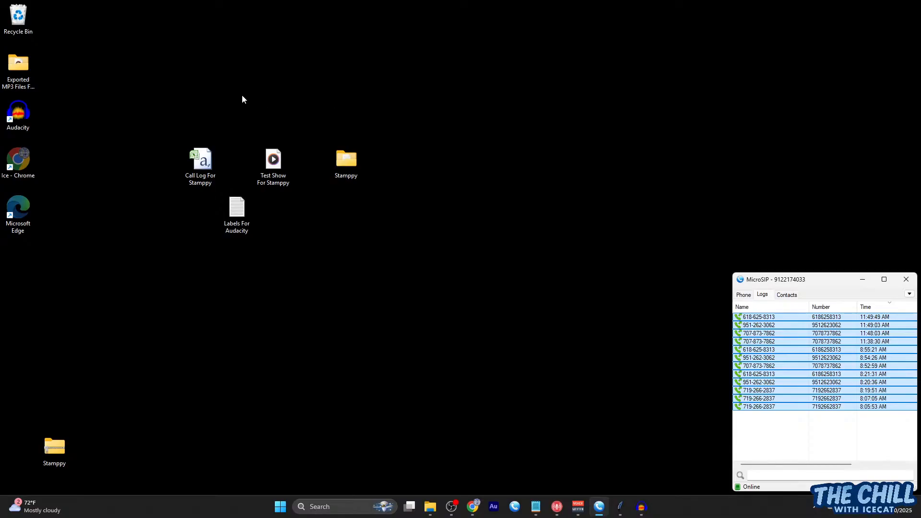
pyautogui.moveTo(24, 74); pyautogui.dragTo(454, 194)
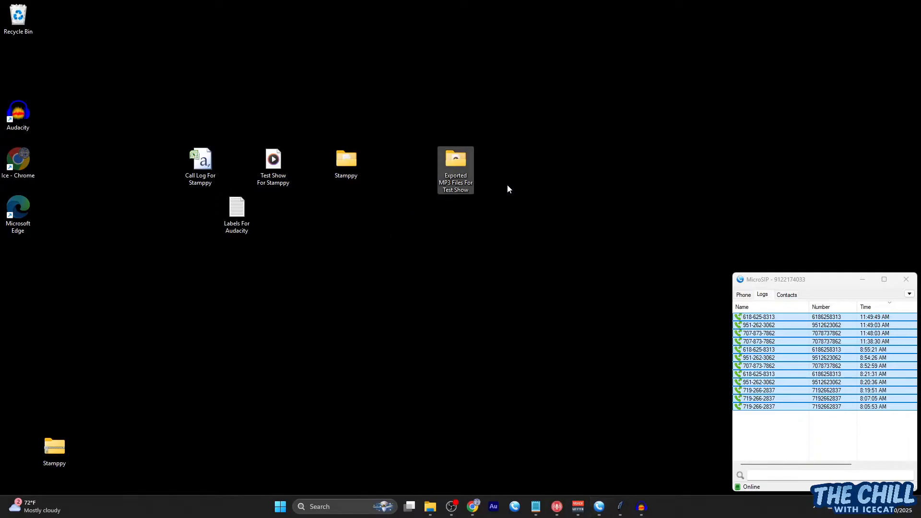
pyautogui.doubleClick(464, 173)
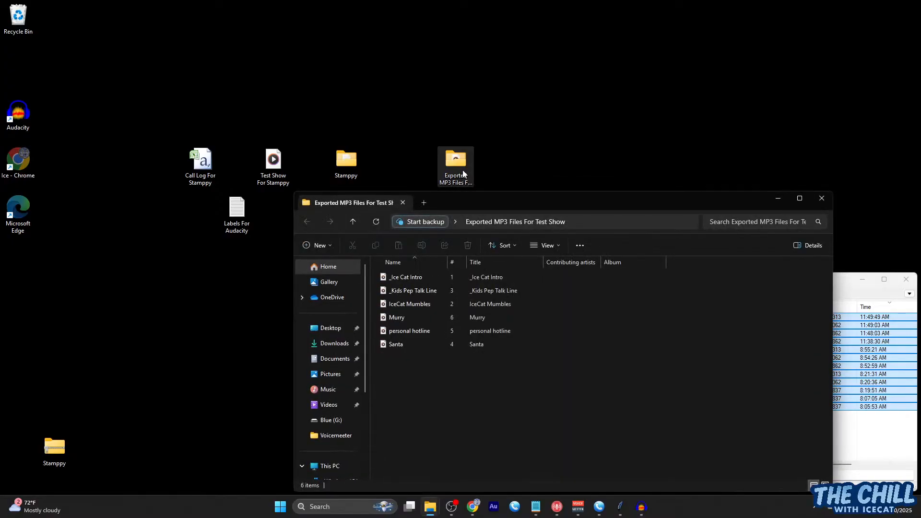
pyautogui.moveTo(485, 197); pyautogui.dragTo(485, 144)
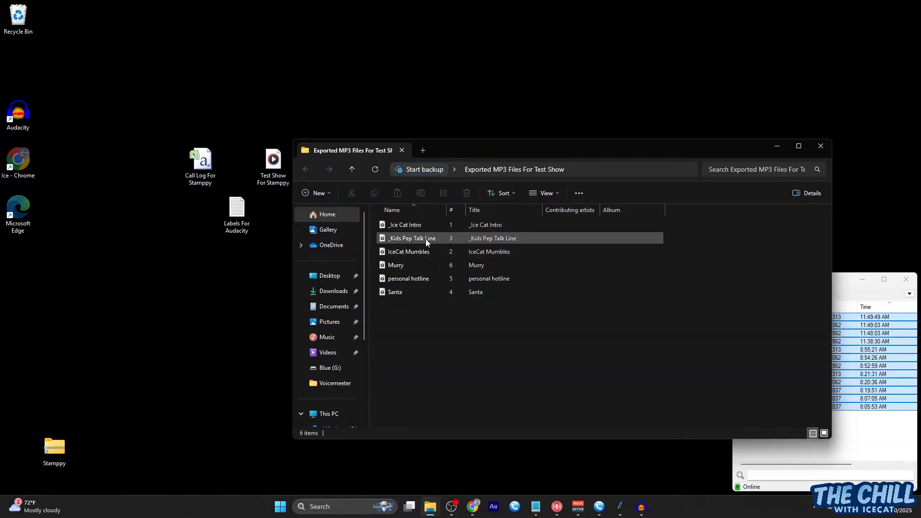
pyautogui.moveTo(425, 239)
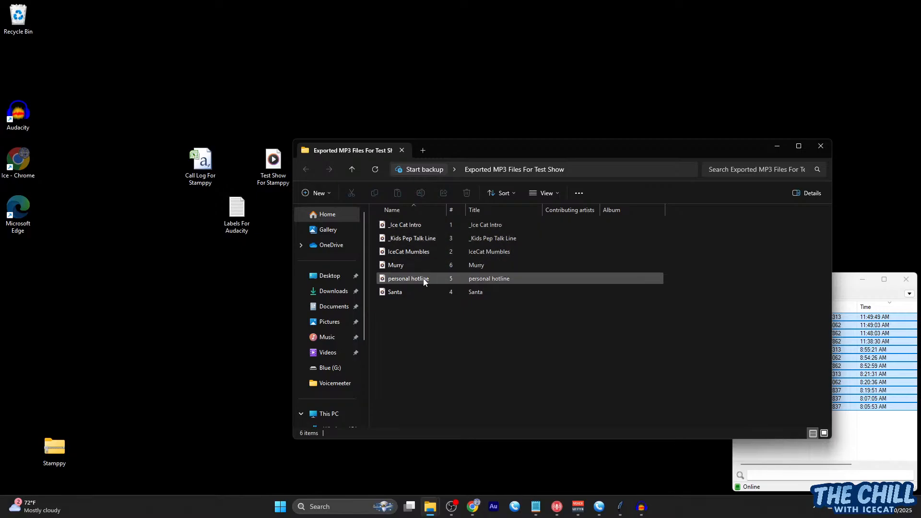
pyautogui.click(416, 212)
pyautogui.click(418, 212)
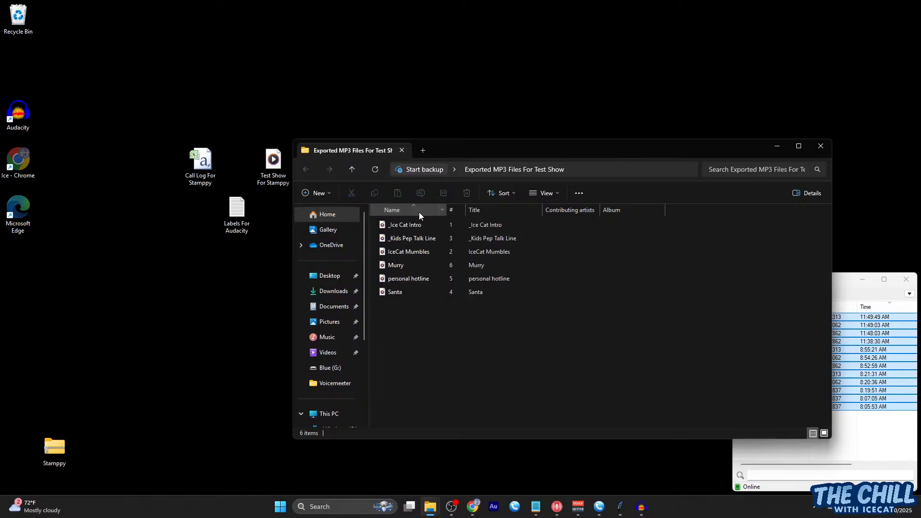
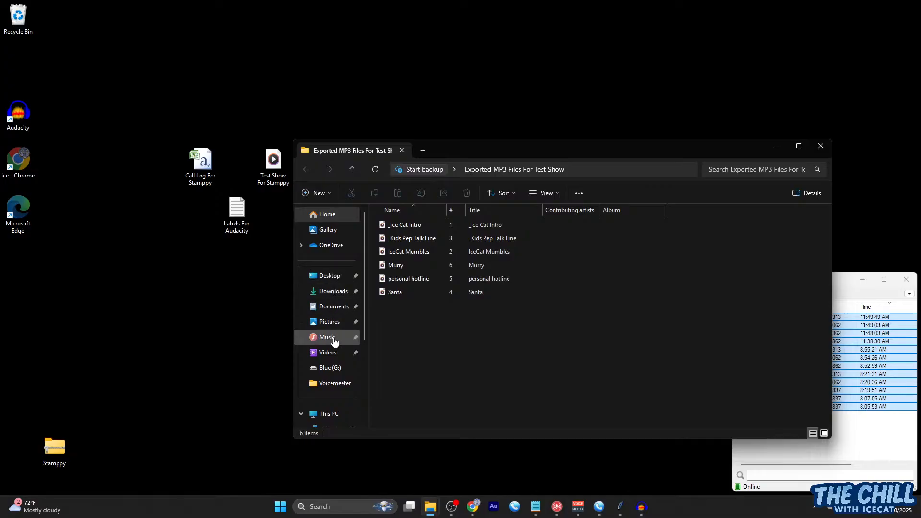
# Open the Shows folder inside The Chill With IceCat on the Blue (G:) drive and widen its Name column to show full names
pyautogui.click(330, 368)
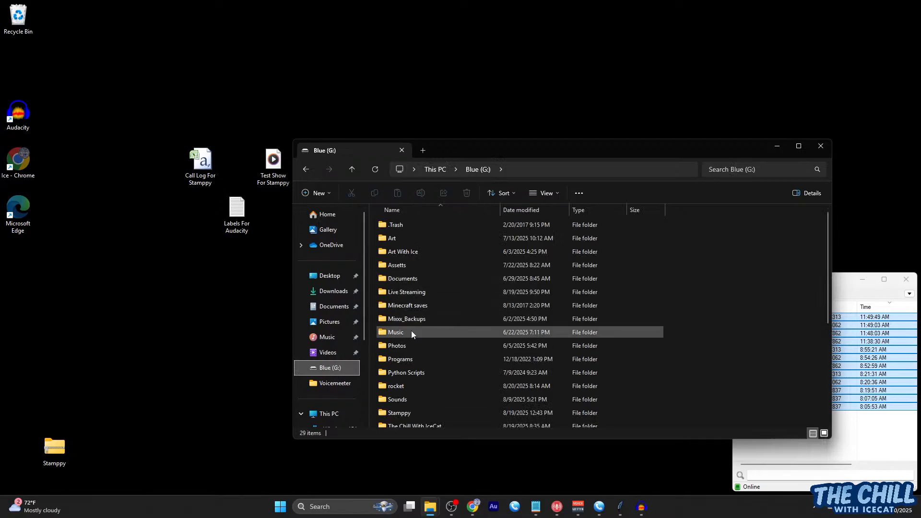
pyautogui.scroll(-4, 410, 330)
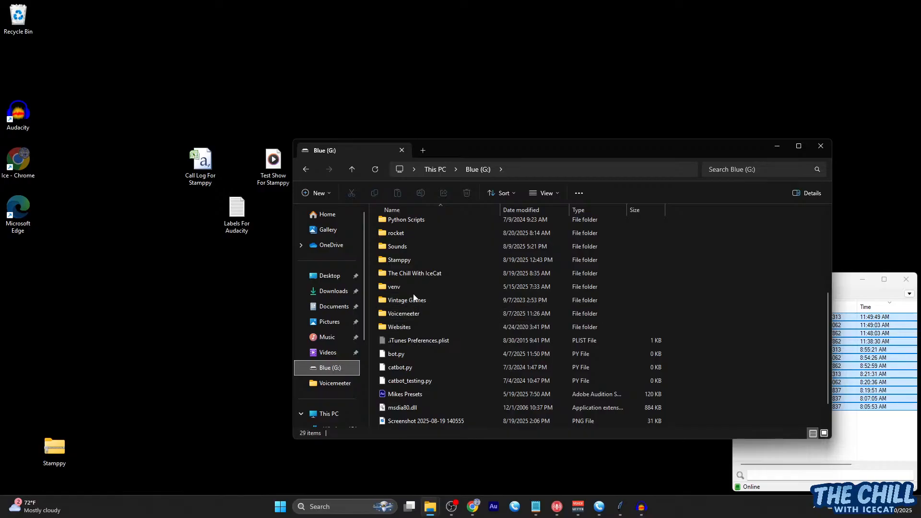
pyautogui.doubleClick(416, 274)
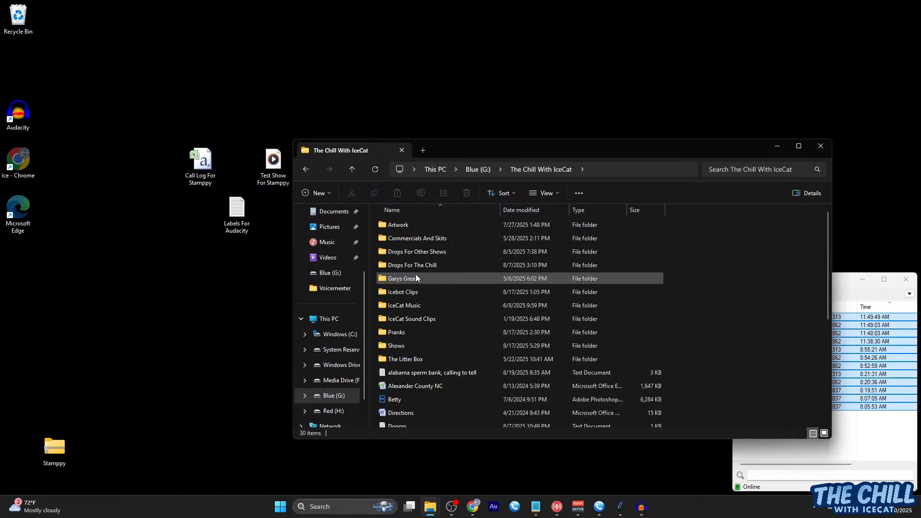
pyautogui.doubleClick(410, 349)
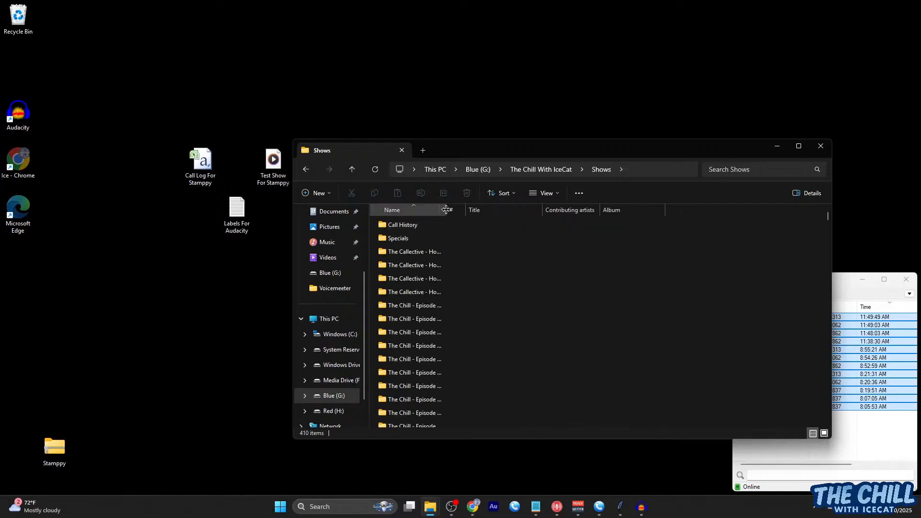
pyautogui.moveTo(447, 211); pyautogui.dragTo(705, 239)
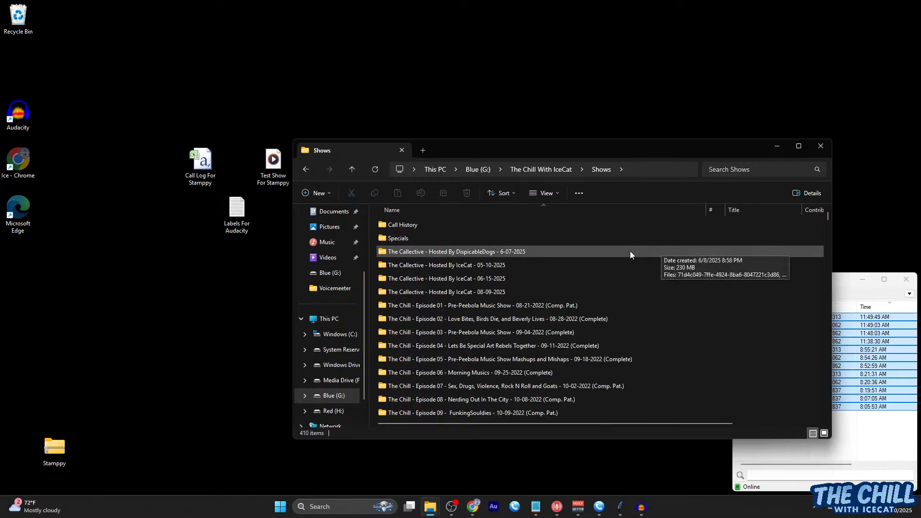
# Open the Episode 116 show folder dated 08-29-2023, widen its Name column and look through its exported clips
pyautogui.scroll(-3, 602, 251)
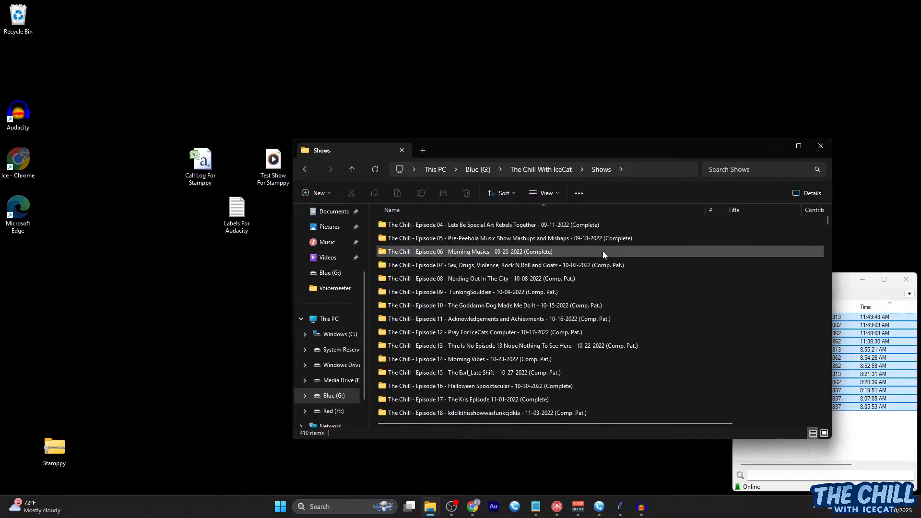
pyautogui.scroll(2, 602, 251)
pyautogui.scroll(-16, 569, 264)
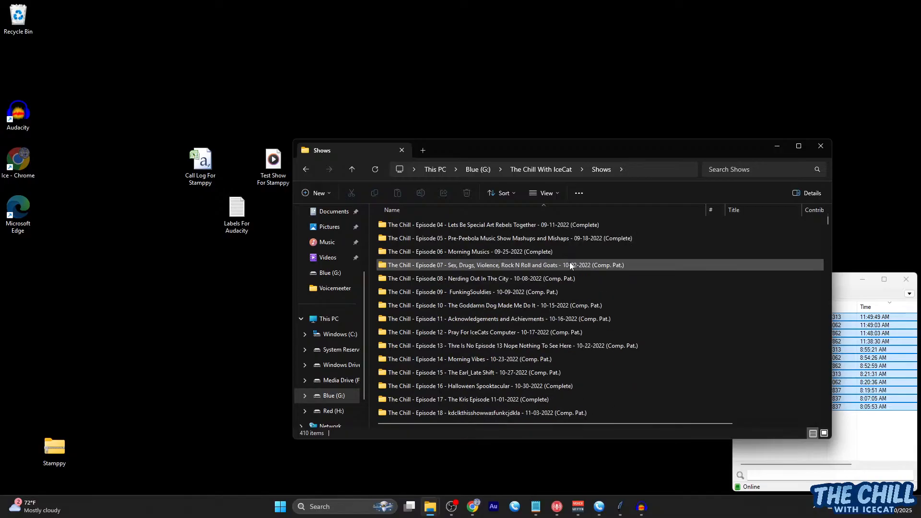
pyautogui.scroll(-11, 570, 265)
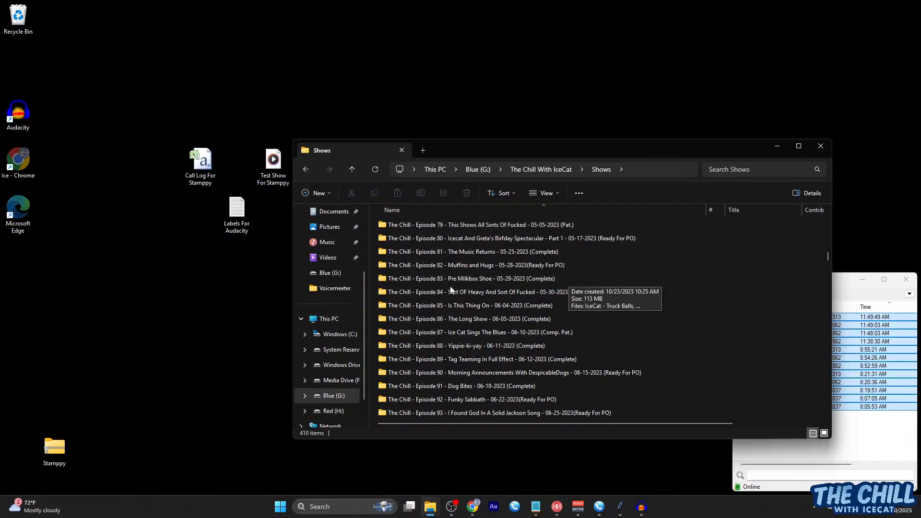
pyautogui.scroll(-10, 451, 288)
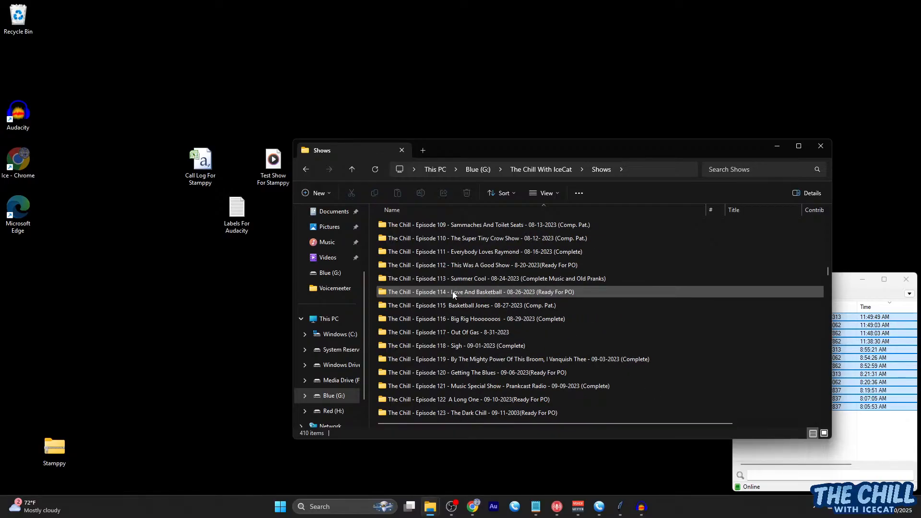
pyautogui.doubleClick(476, 318)
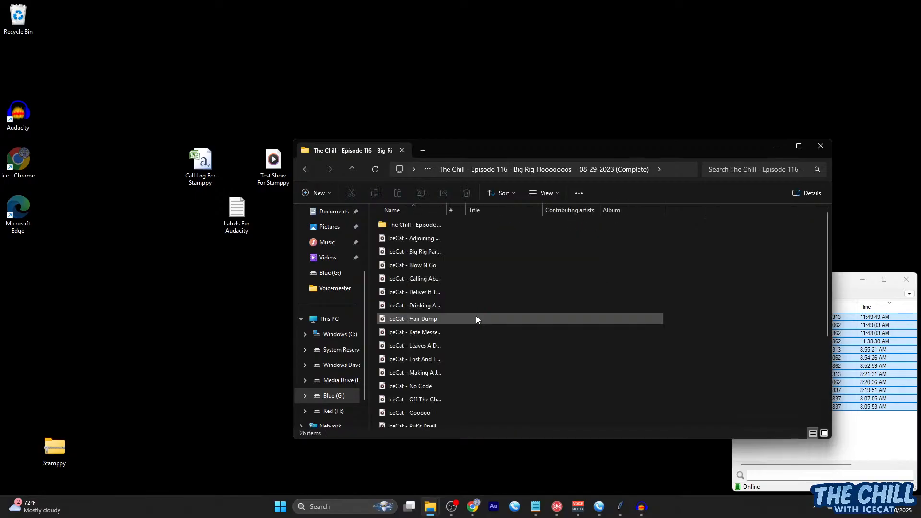
pyautogui.moveTo(448, 210); pyautogui.dragTo(587, 211)
pyautogui.scroll(-4, 534, 251)
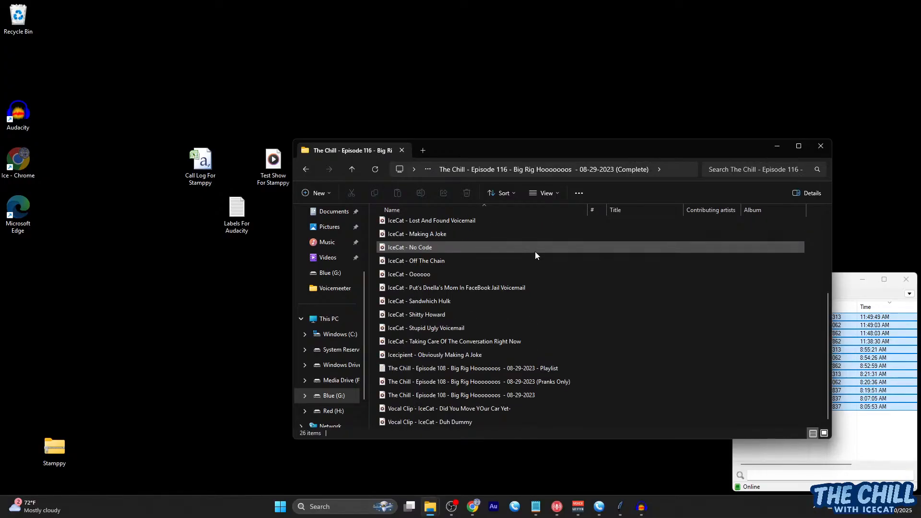
pyautogui.scroll(4, 534, 252)
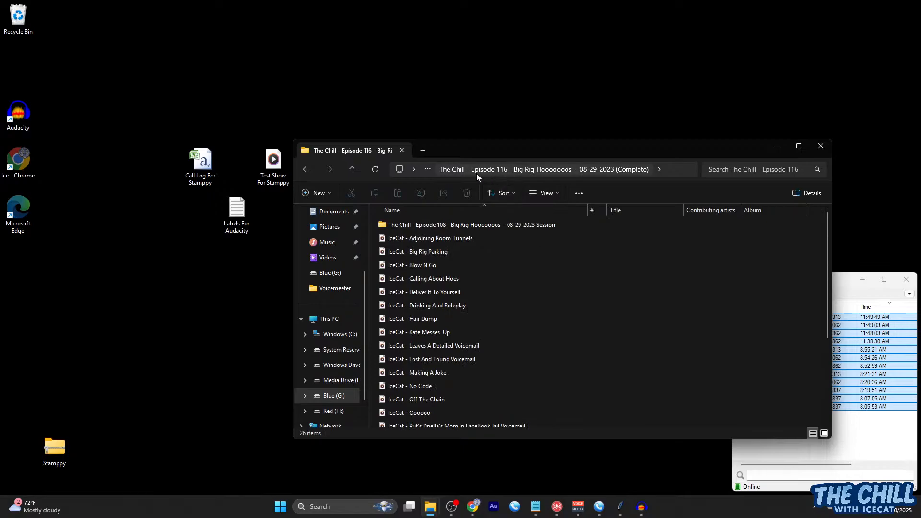
# Return to the Shows folder, open the Episode 188 show folder dated 06-23-2024 and widen its Name column
pyautogui.click(352, 170)
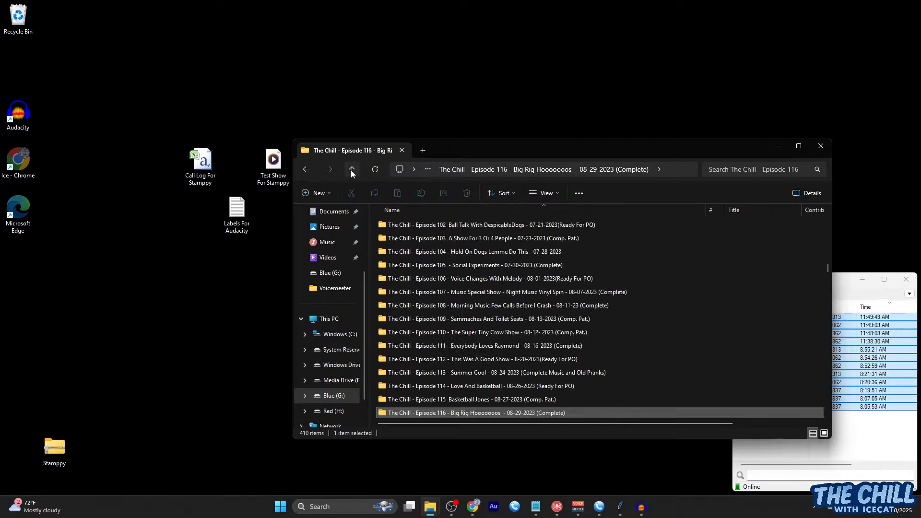
pyautogui.scroll(-11, 450, 273)
pyautogui.scroll(-14, 449, 273)
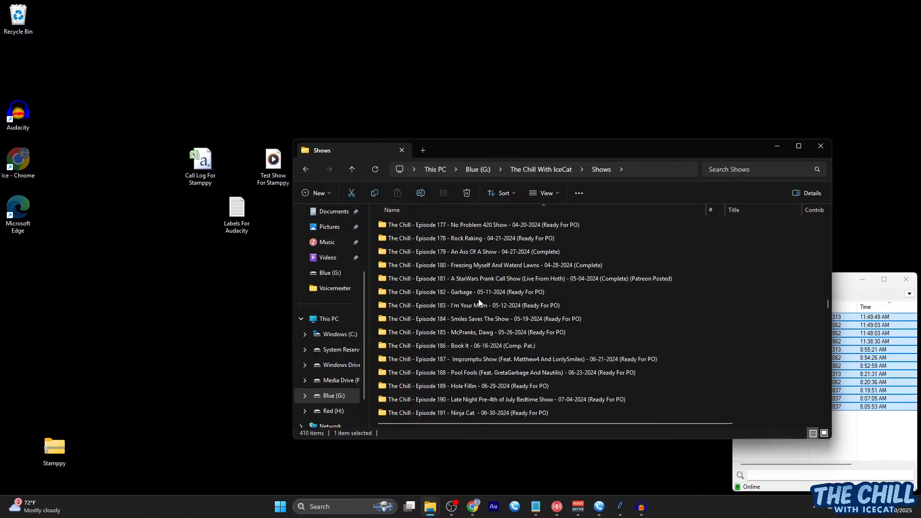
pyautogui.doubleClick(453, 373)
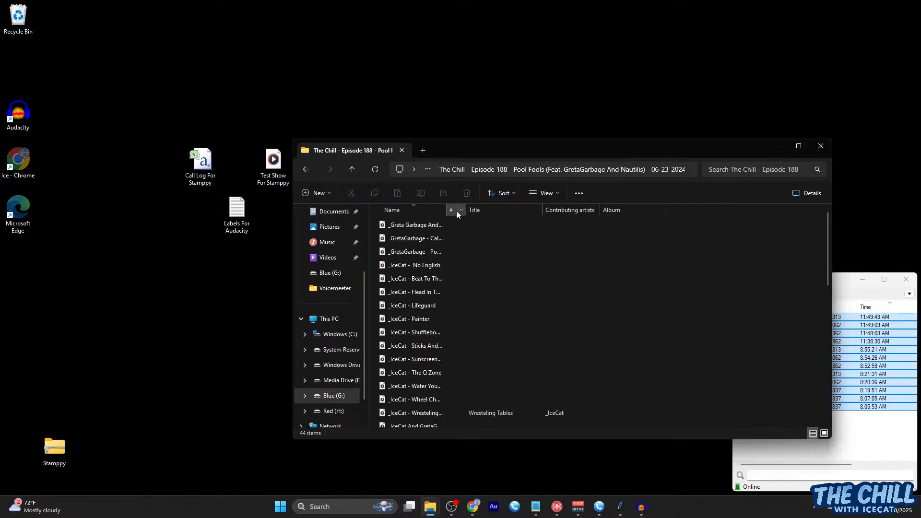
pyautogui.moveTo(447, 209); pyautogui.dragTo(674, 223)
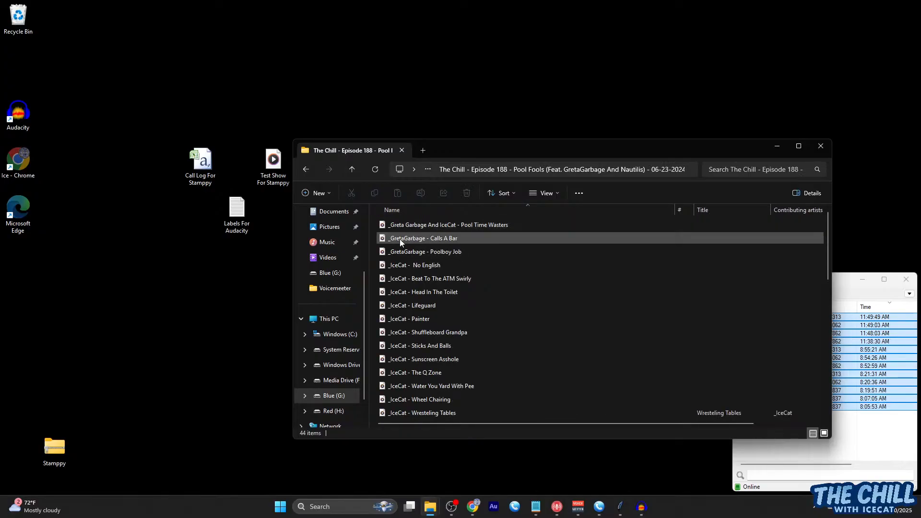
# Look through the Episode 188 clips, playlist and timestamps files, and minimize the folder window
pyautogui.scroll(-2, 404, 305)
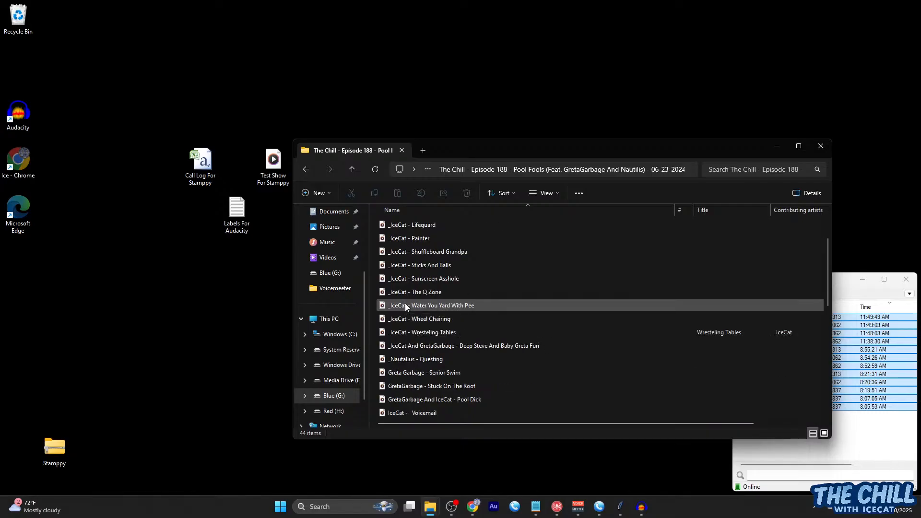
pyautogui.scroll(-2, 405, 305)
pyautogui.scroll(-4, 405, 306)
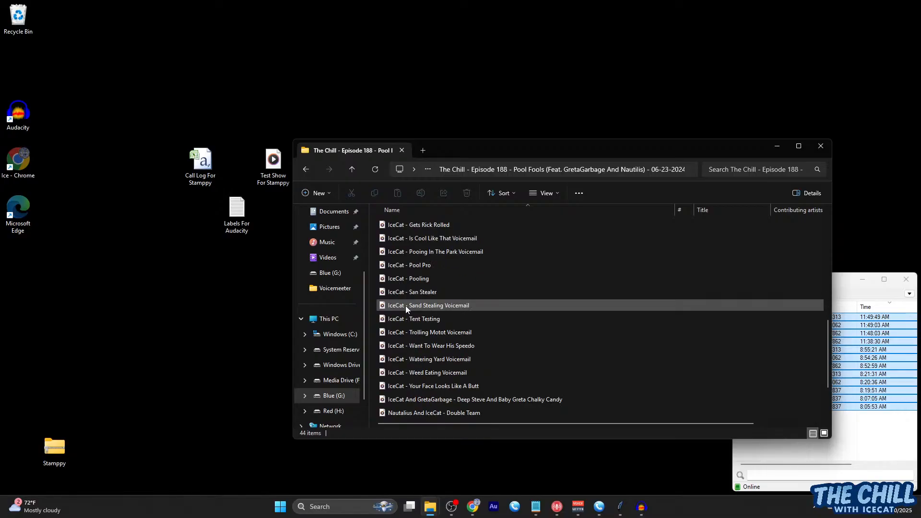
pyautogui.scroll(6, 405, 306)
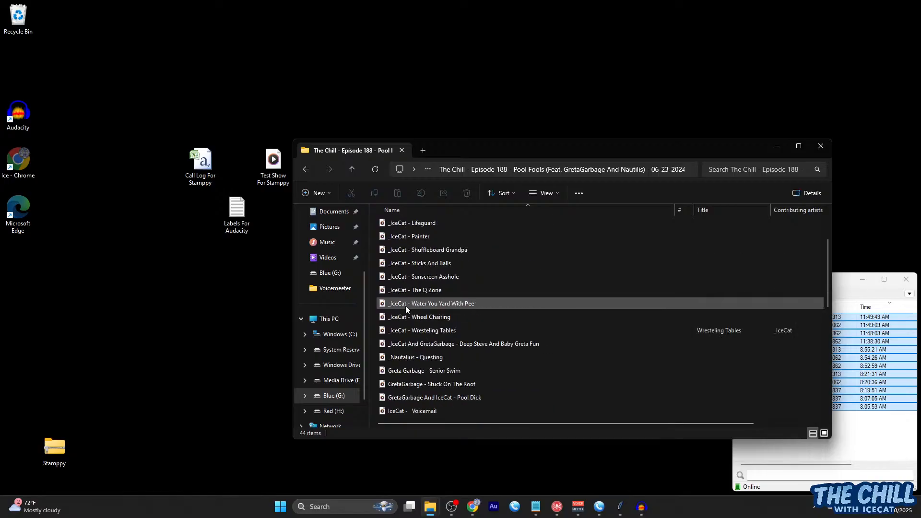
pyautogui.scroll(2, 405, 306)
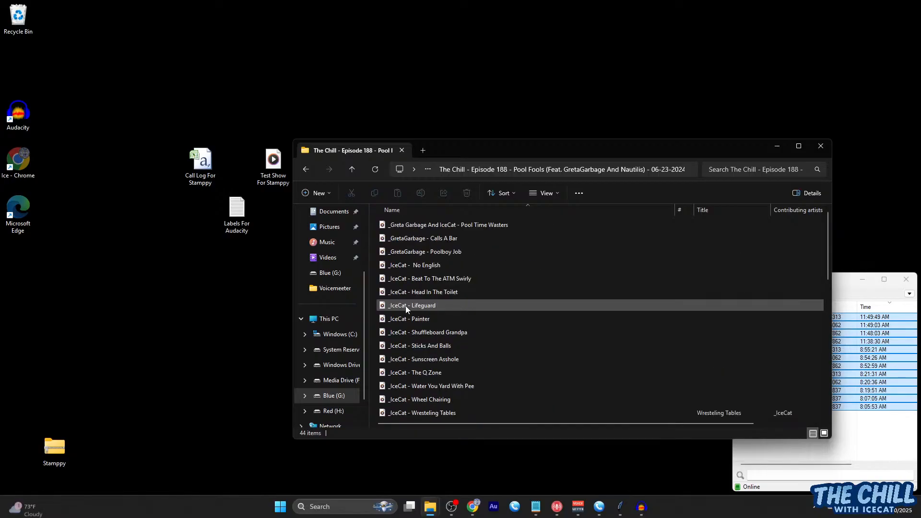
pyautogui.scroll(-2, 405, 306)
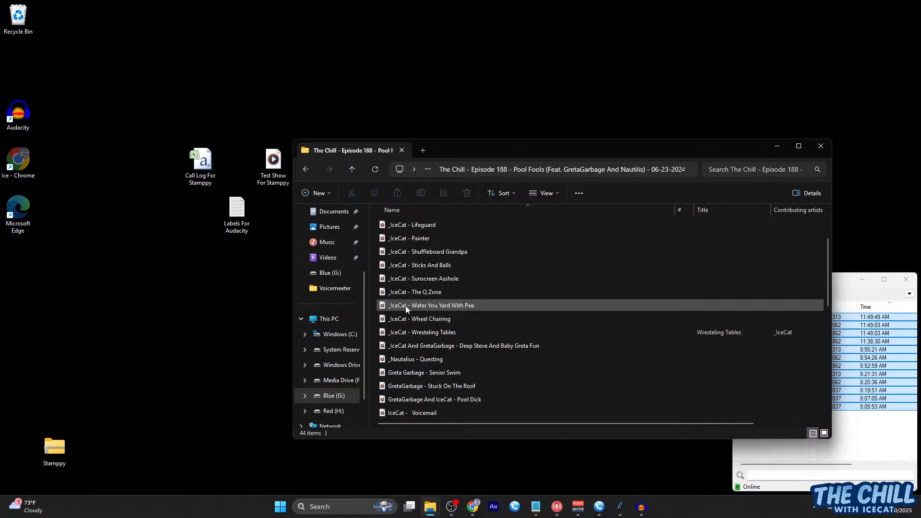
pyautogui.scroll(-3, 405, 306)
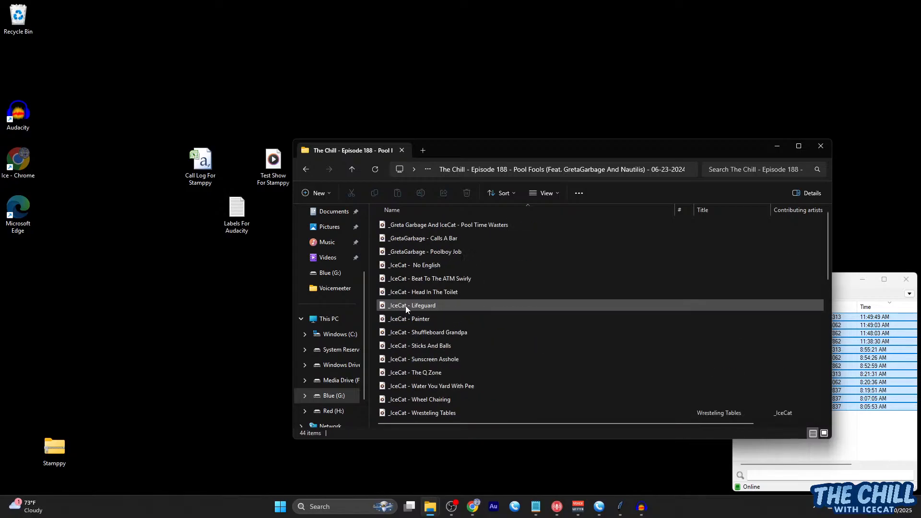
pyautogui.scroll(-10, 404, 306)
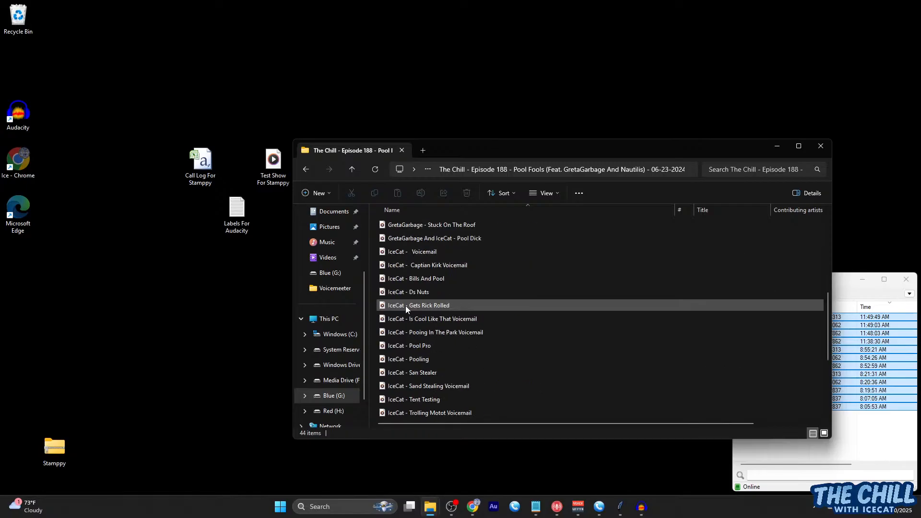
pyautogui.scroll(1, 405, 306)
pyautogui.scroll(-2, 405, 306)
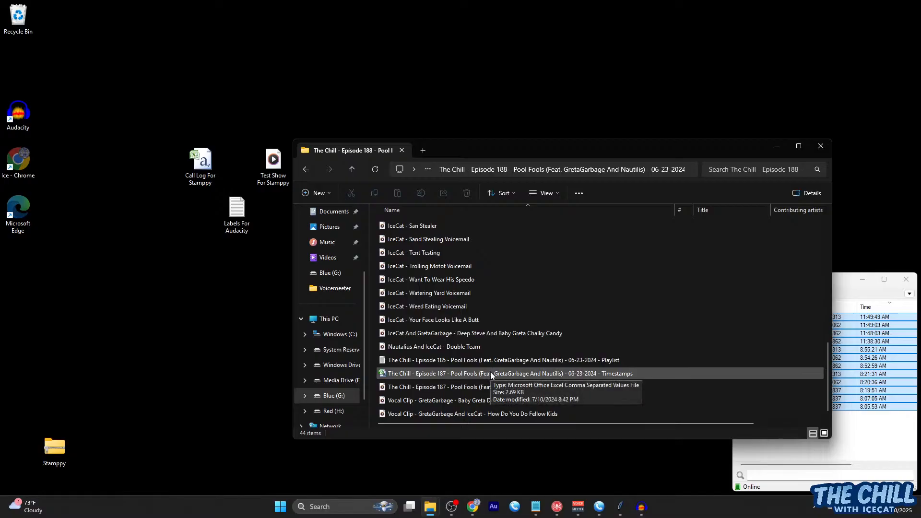
pyautogui.click(772, 146)
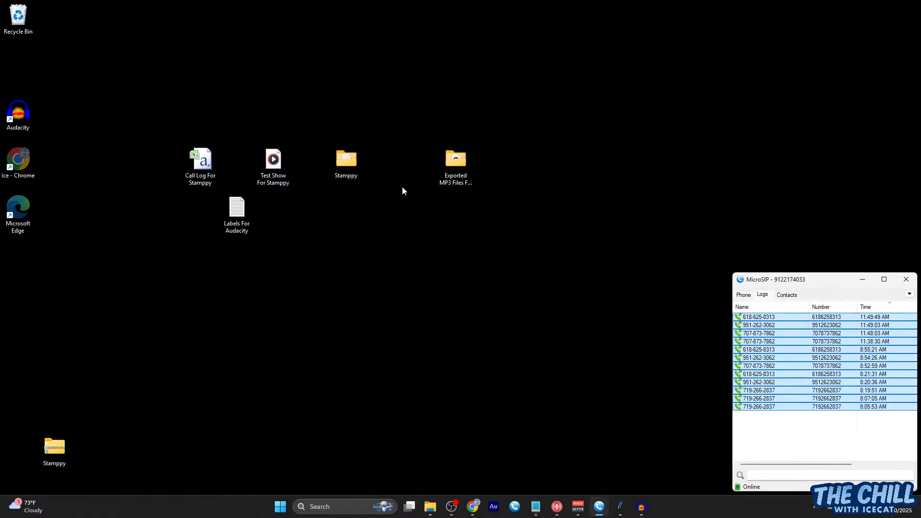
# Move the Test Show For Stamppy file below the Stamppy folder on the desktop and close its Audacity project without saving
pyautogui.moveTo(271, 167); pyautogui.dragTo(339, 224)
pyautogui.click(641, 507)
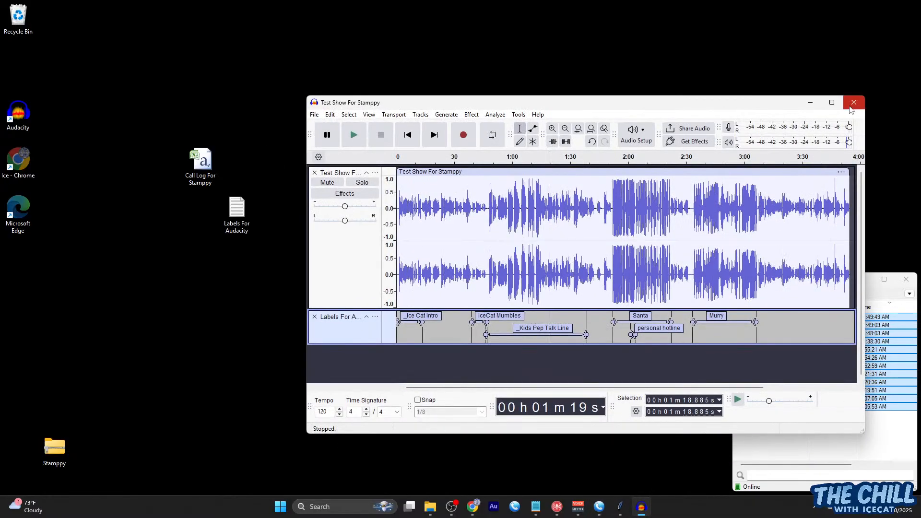
pyautogui.click(854, 102)
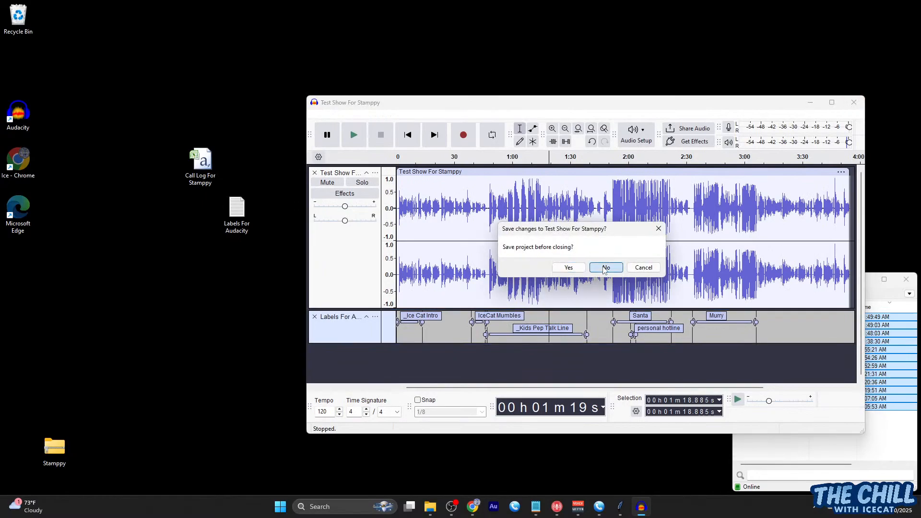
pyautogui.click(603, 267)
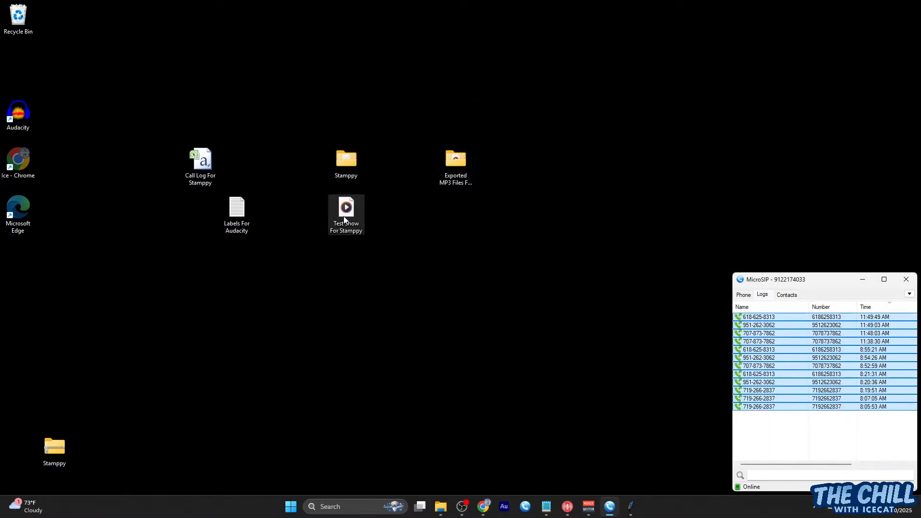
# Move Test Show For Stamppy and Labels For Audacity into the Exported MP3 Files For Test Show folder and delete Call Log For Stamppy
pyautogui.moveTo(346, 220); pyautogui.dragTo(464, 171)
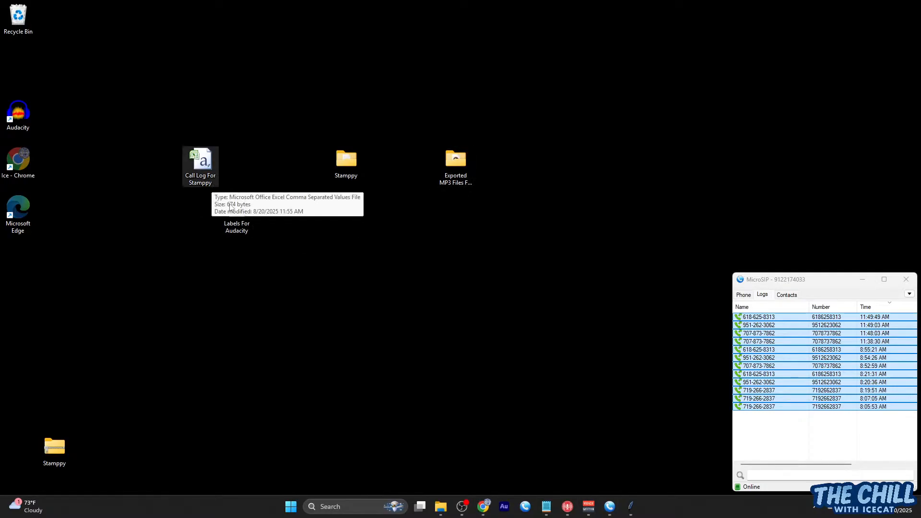
pyautogui.moveTo(236, 229); pyautogui.dragTo(456, 186)
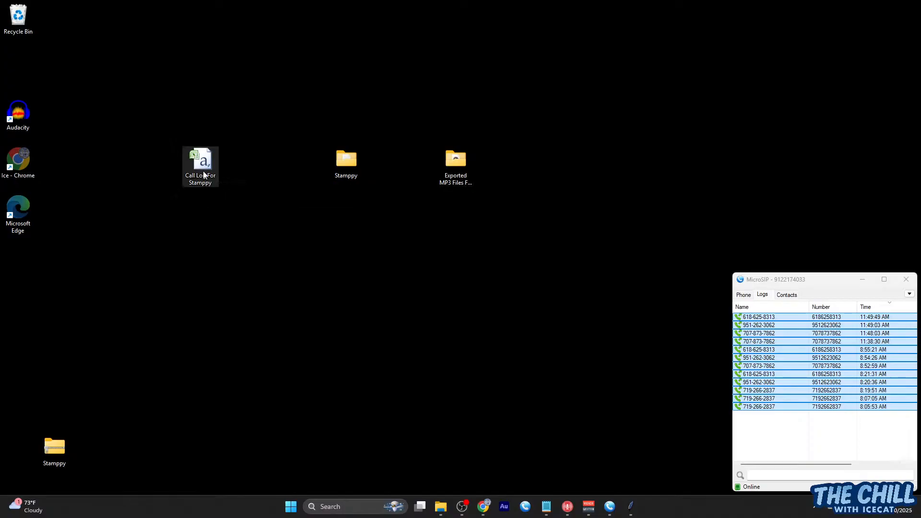
pyautogui.moveTo(202, 177); pyautogui.dragTo(222, 228)
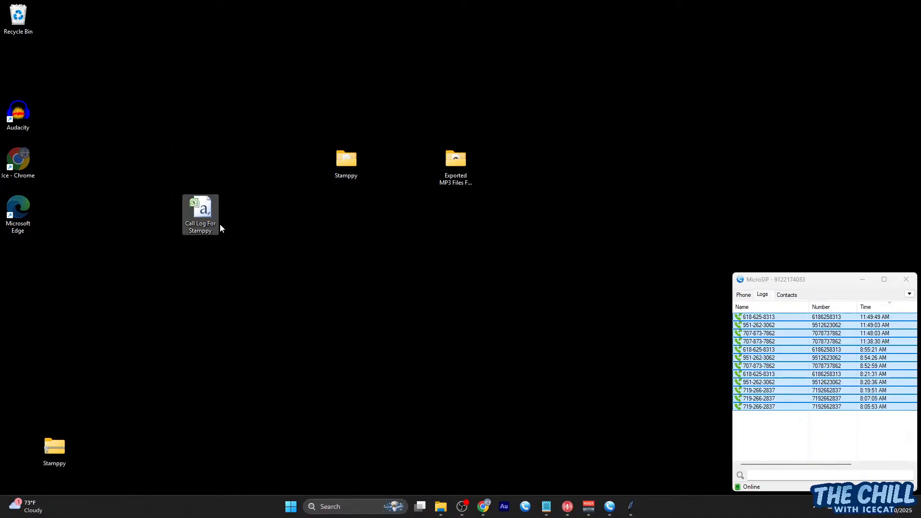
pyautogui.press('Delete')
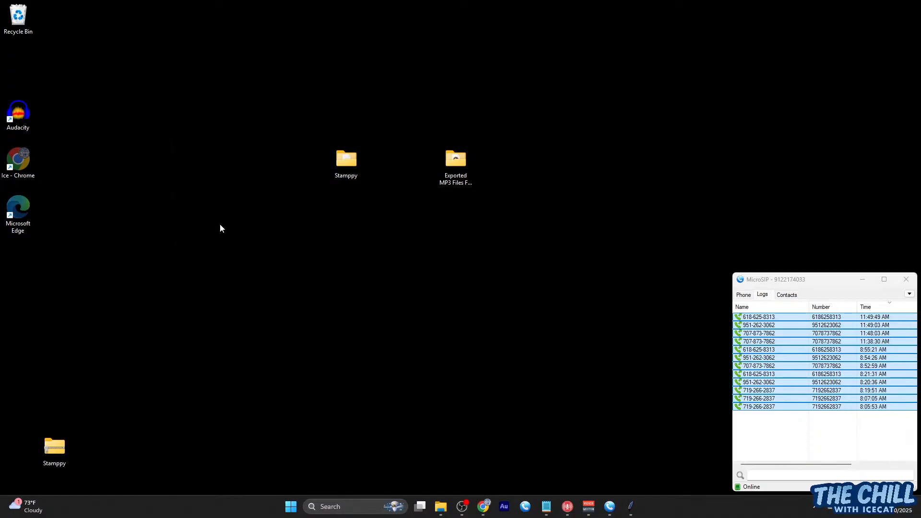
# Rename the exported MP3 folder as IceCats Test Show, copying that name, and place the folder beside the Stamppy folder
pyautogui.click(448, 179)
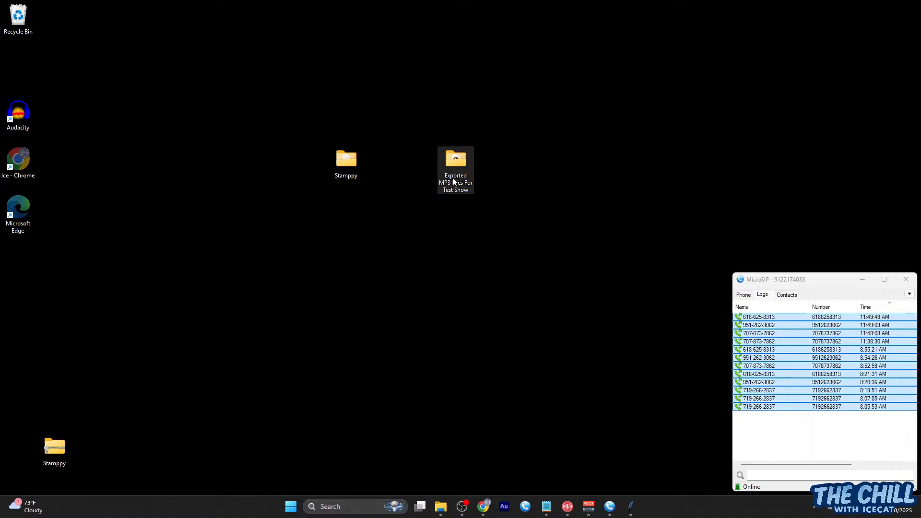
pyautogui.click(454, 179)
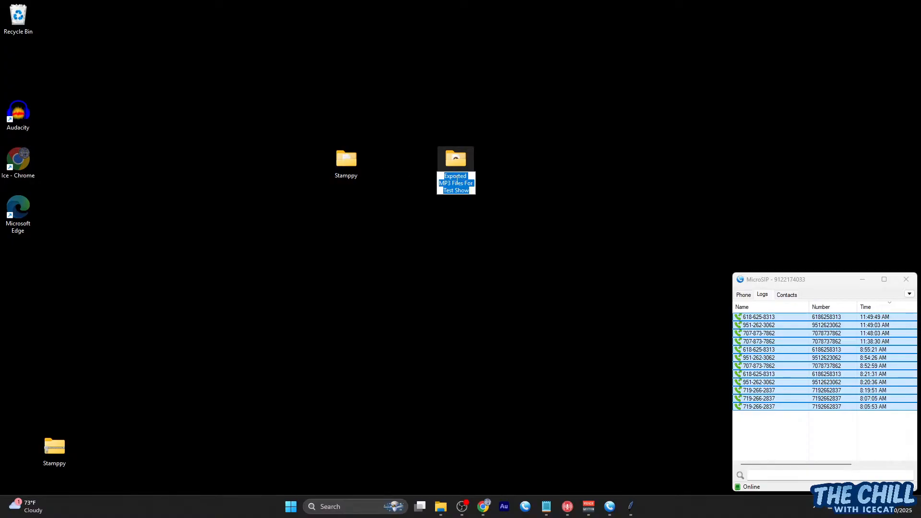
pyautogui.click(457, 180)
pyautogui.moveTo(456, 182); pyautogui.dragTo(443, 176)
pyautogui.hotkey('shift', 'Right')
pyautogui.hotkey('shift', 'Right')
pyautogui.hotkey('shift', 'Right')
pyautogui.hotkey('shift', 'Right')
pyautogui.hotkey('shift', 'Right')
pyautogui.hotkey('shift', 'Right')
pyautogui.hotkey('shift', 'Right')
pyautogui.hotkey('shift', 'Right')
pyautogui.write('IceCats')
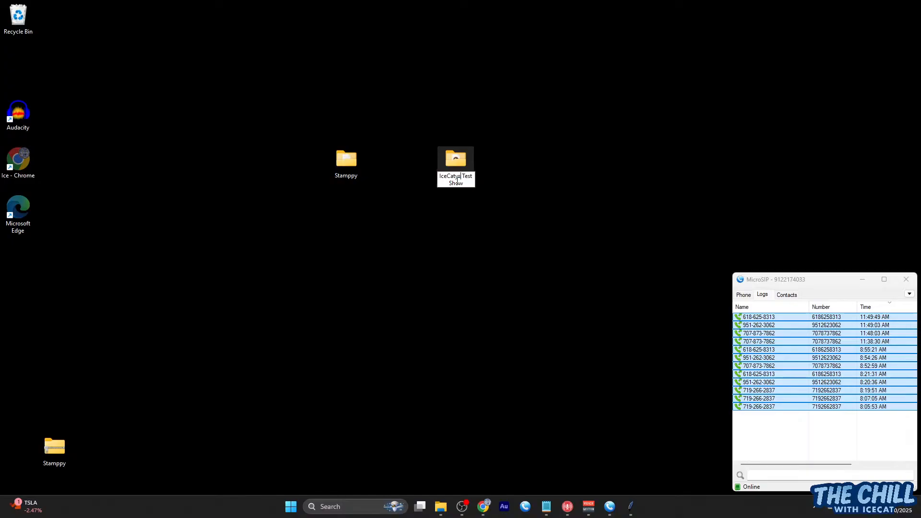
pyautogui.press('BackSpace')
pyautogui.press('BackSpace')
pyautogui.write('s')
pyautogui.hotkey('ctrl', 'a')
pyautogui.hotkey('ctrl', 'c')
pyautogui.press('Return')
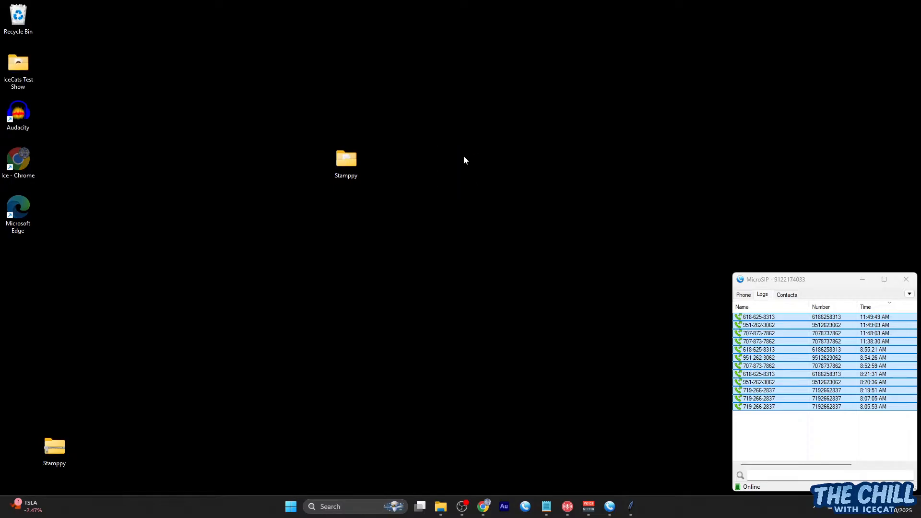
pyautogui.moveTo(15, 82); pyautogui.dragTo(414, 177)
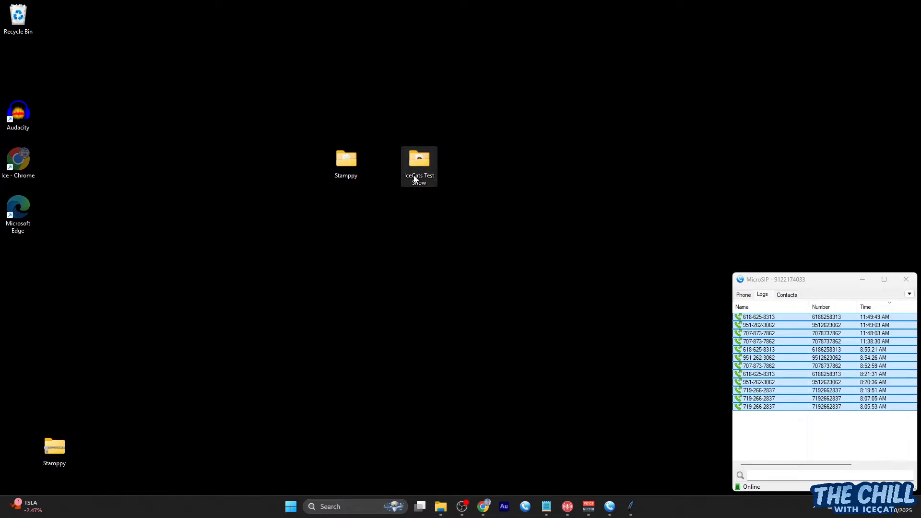
# Open the IceCats Test Show folder and rename the Test Show For Stamppy audio file with the copied name, IceCats Test Show
pyautogui.doubleClick(414, 175)
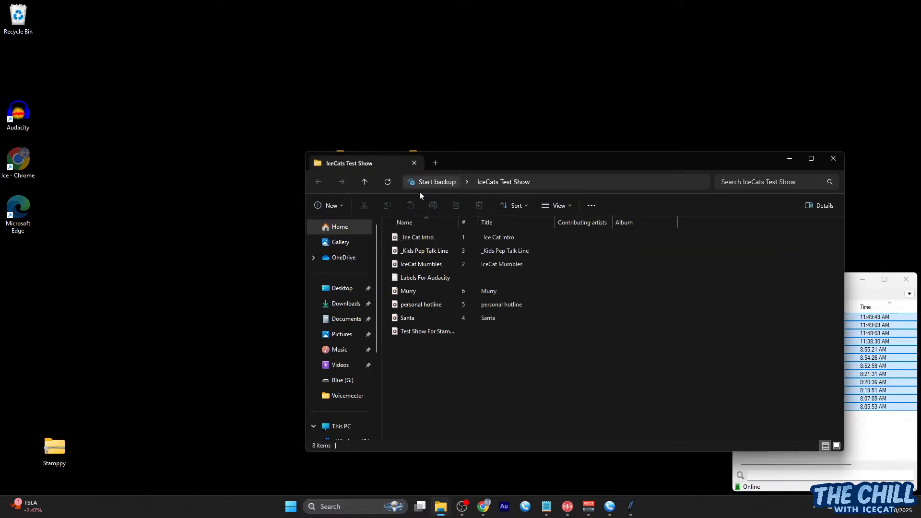
pyautogui.click(419, 332)
pyautogui.click(419, 332)
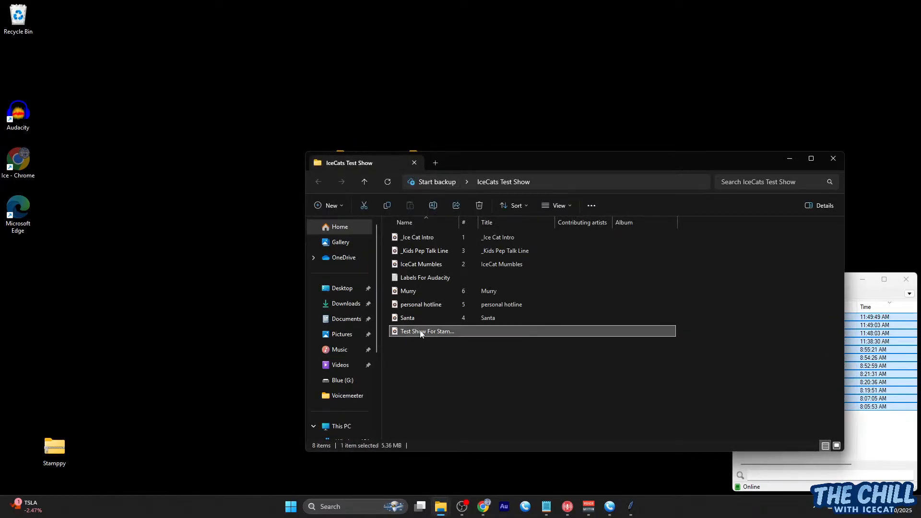
pyautogui.hotkey('ctrl', 'v')
pyautogui.click(429, 346)
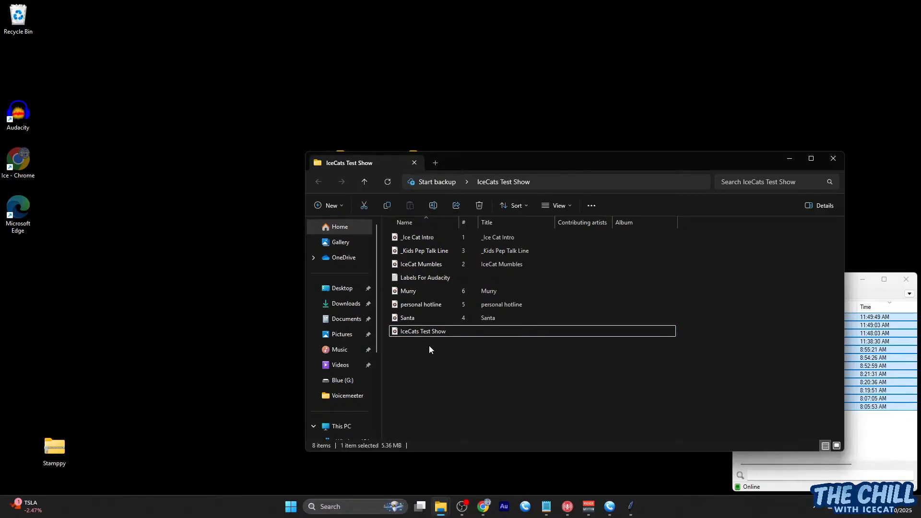
# Rename the Labels For Audacity file as IceCats Test Show Labels For Audacity
pyautogui.click(427, 278)
pyautogui.click(430, 279)
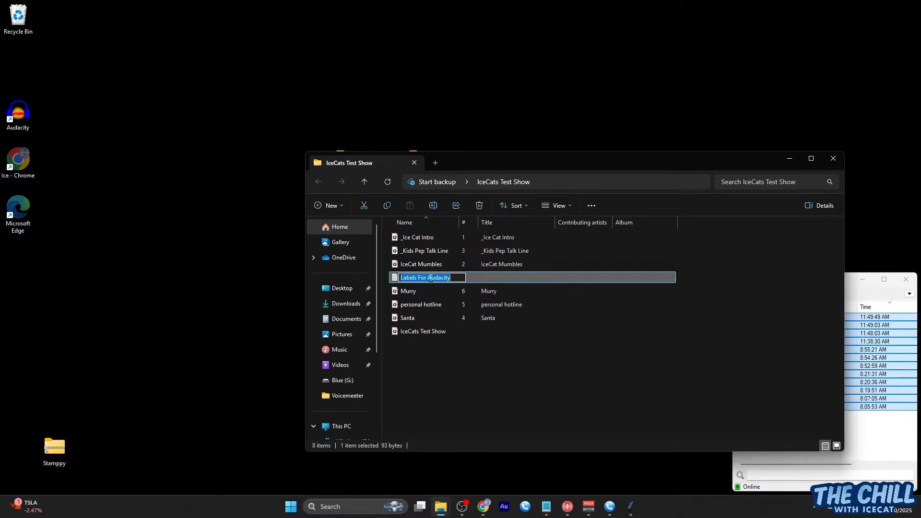
pyautogui.moveTo(430, 278); pyautogui.dragTo(372, 276)
pyautogui.press('BackSpace')
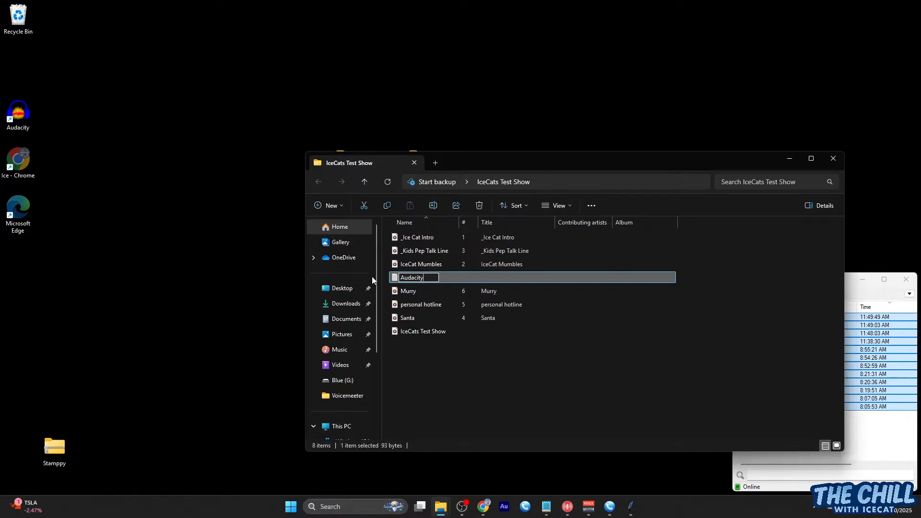
pyautogui.hotkey('ctrl', 'v')
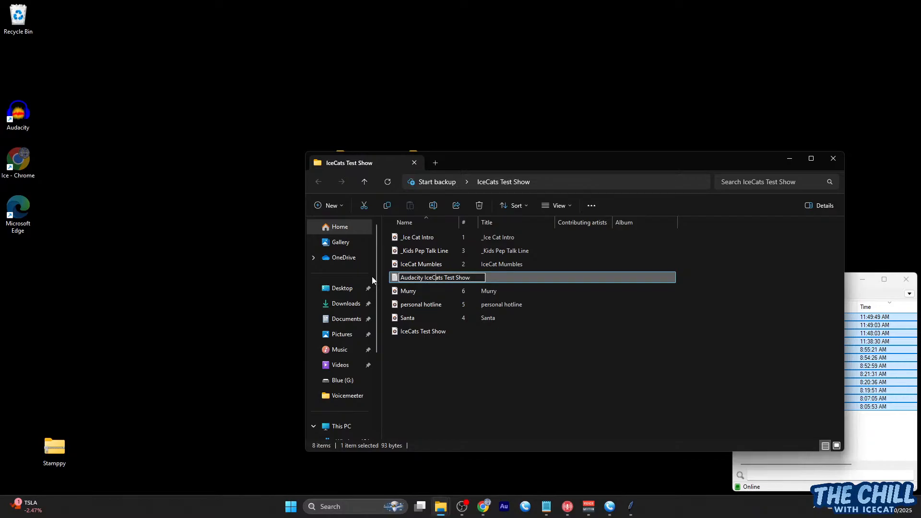
pyautogui.hotkey('shift', 'Left')
pyautogui.hotkey('shift', 'Left')
pyautogui.hotkey('shift', 'Left')
pyautogui.hotkey('shift', 'Left')
pyautogui.hotkey('shift', 'Left')
pyautogui.hotkey('shift', 'Left')
pyautogui.hotkey('shift', 'Left')
pyautogui.hotkey('shift', 'Left')
pyautogui.hotkey('shift', 'Left')
pyautogui.press('BackSpace')
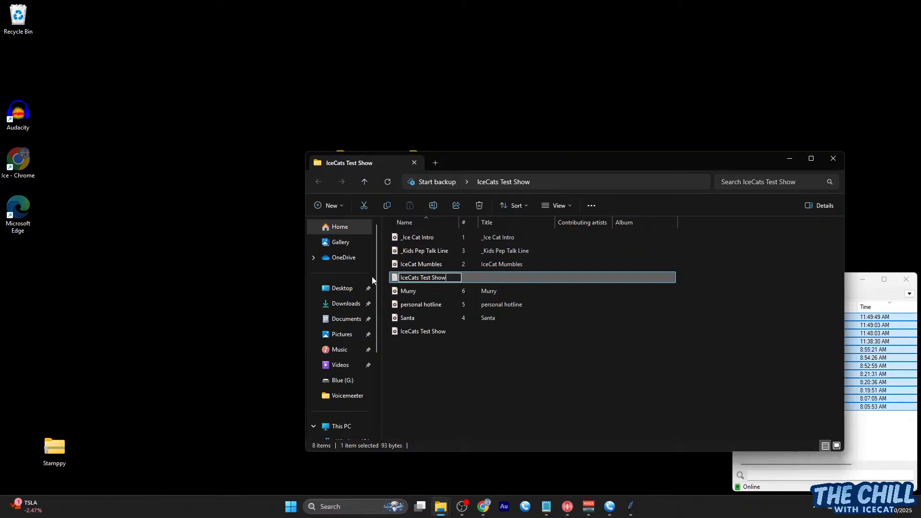
pyautogui.press('End')
pyautogui.write('Labels For Audacity')
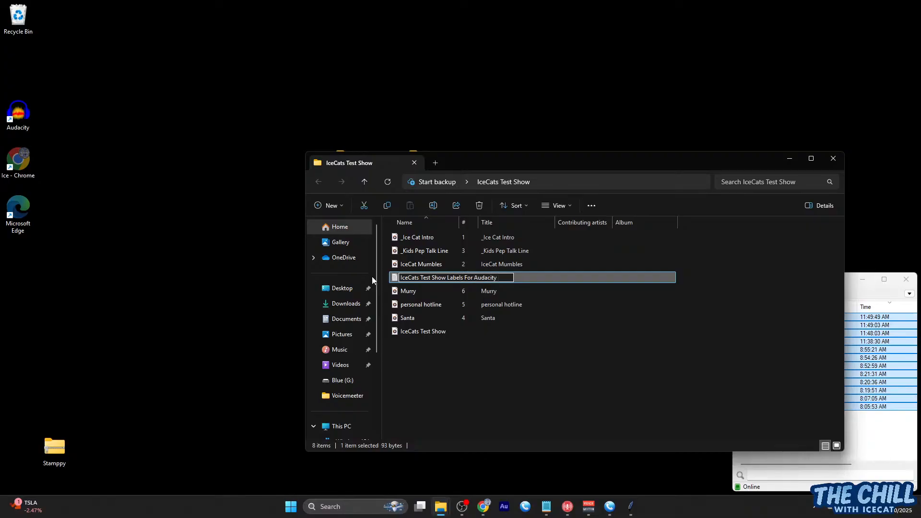
pyautogui.click(436, 337)
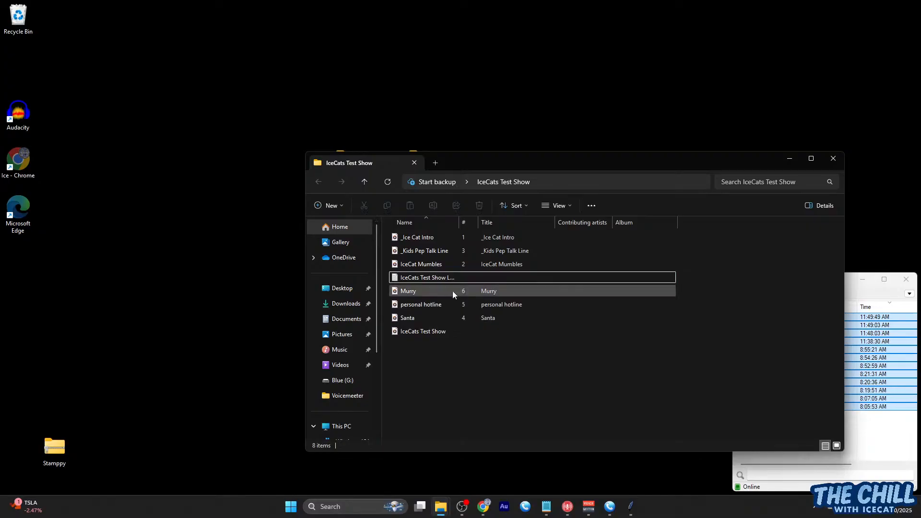
# Sort the files in the IceCats Test Show folder by name in ascending order
pyautogui.click(438, 223)
pyautogui.click(439, 223)
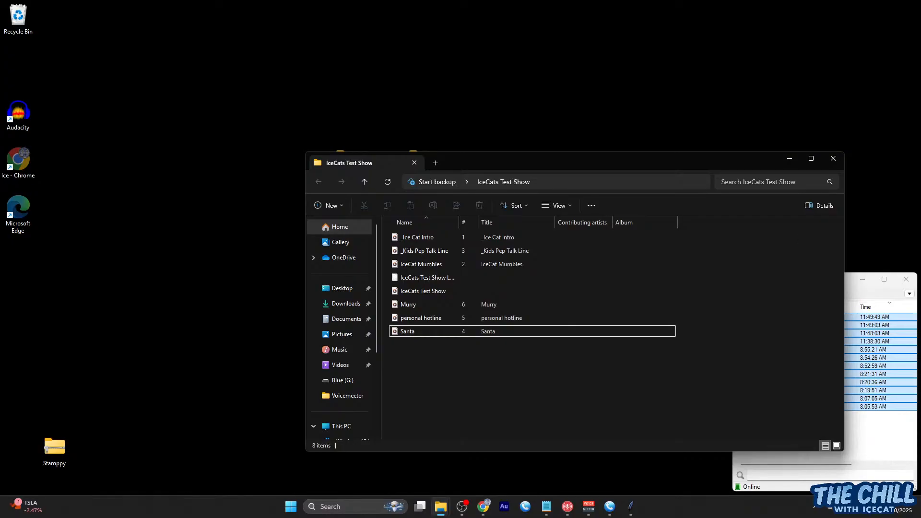
pyautogui.hotkey('alt', 'Tab')
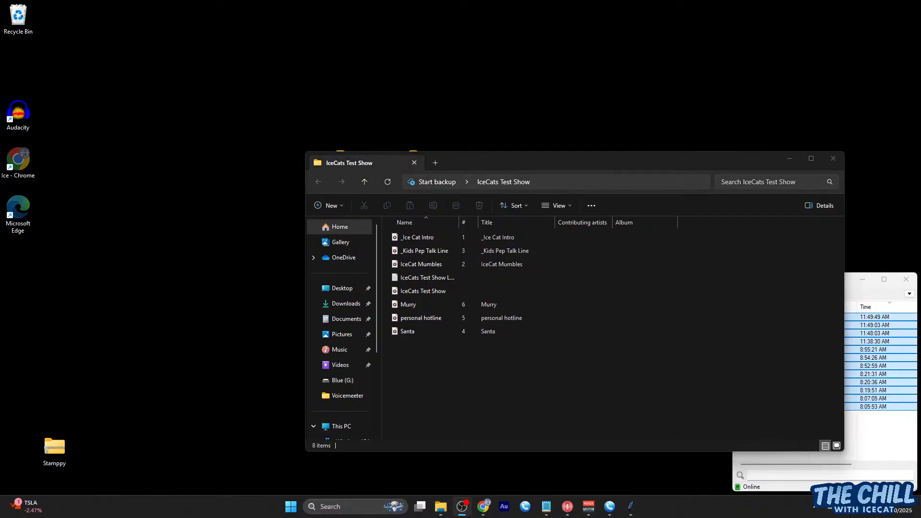